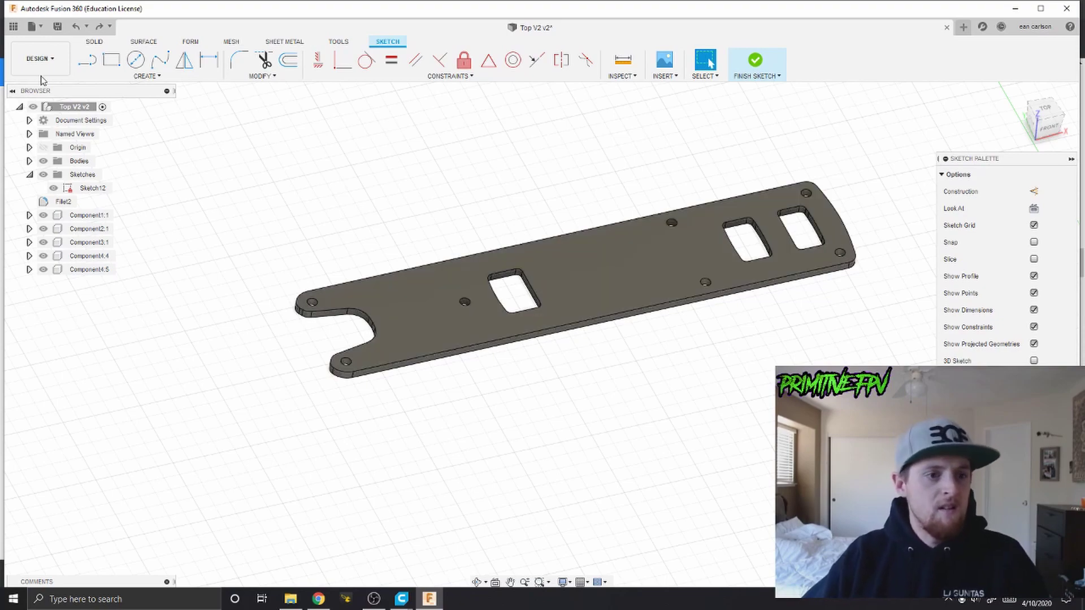
Sketch a closed 62.28 by 44.95 mm rectangle from lines in the empty area in front of the plate
click(87, 59)
scroll(719, 373, down, 3)
mouse_move(719, 373)
shift+middle_down()
mouse_move(727, 395)
mouse_move(601, 356)
shift+middle_up()
scroll(593, 358, down, 2)
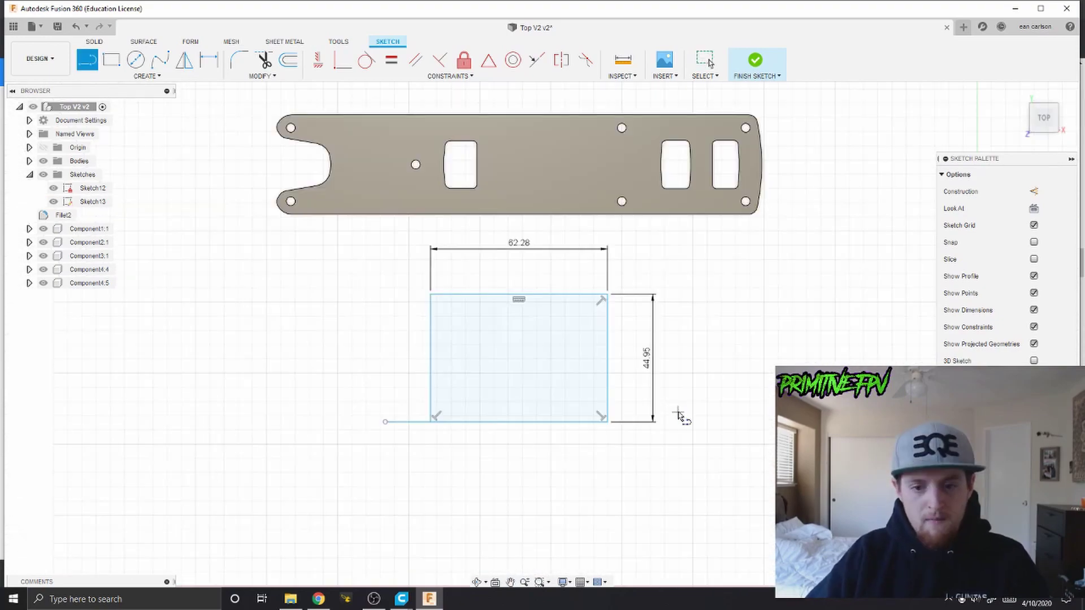
key(Escape)
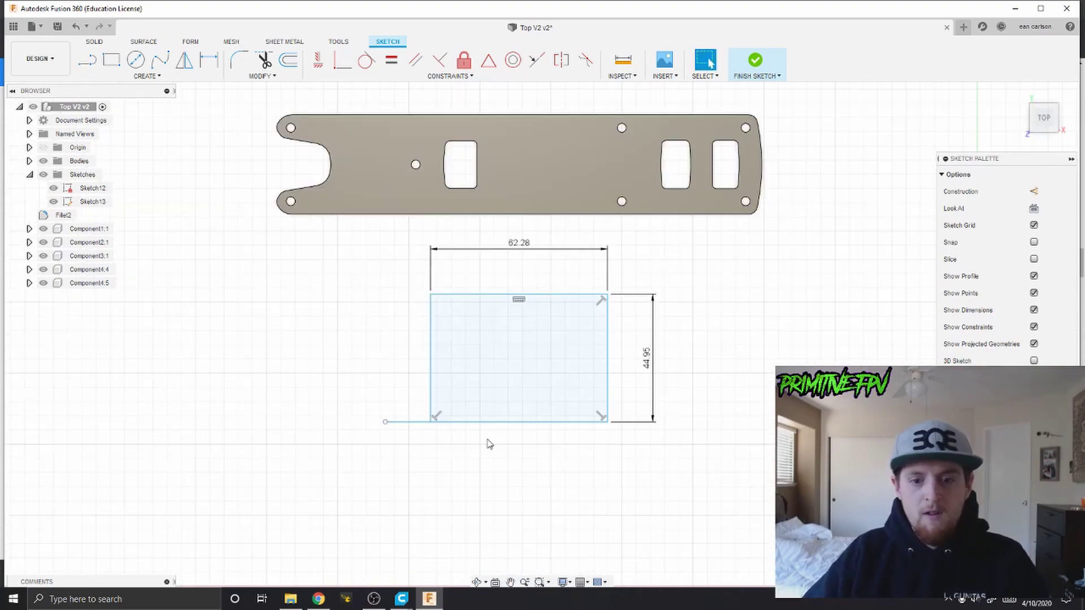
Extrude the rectangular profile 24.25 mm upward as a new body
mouse_move(485, 443)
shift+middle_down()
mouse_move(484, 395)
mouse_move(483, 407)
shift+middle_up()
scroll(483, 407, up, 4)
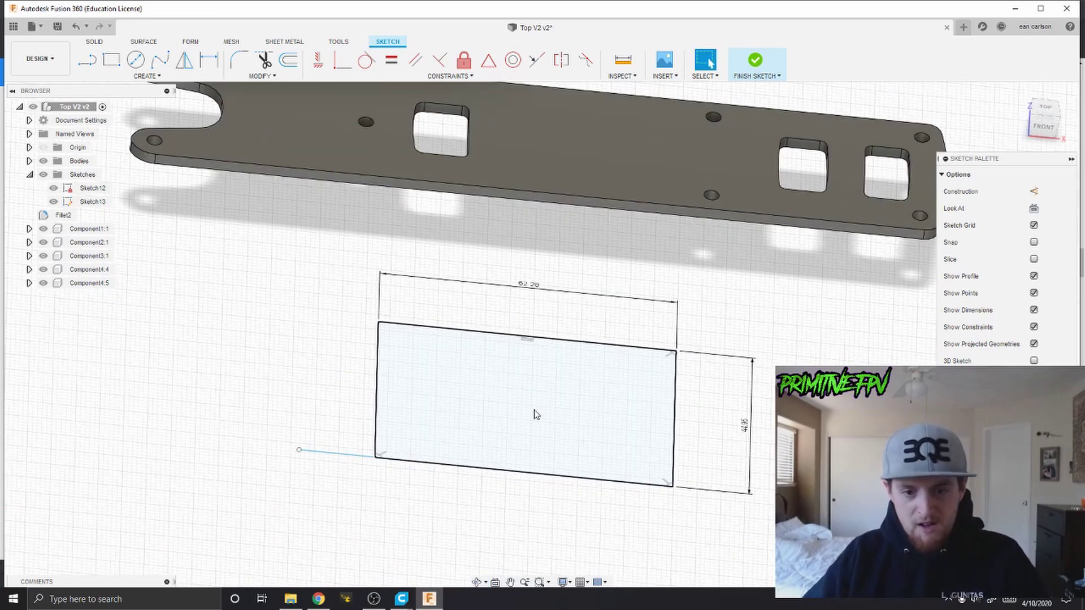
click(535, 414)
click(95, 41)
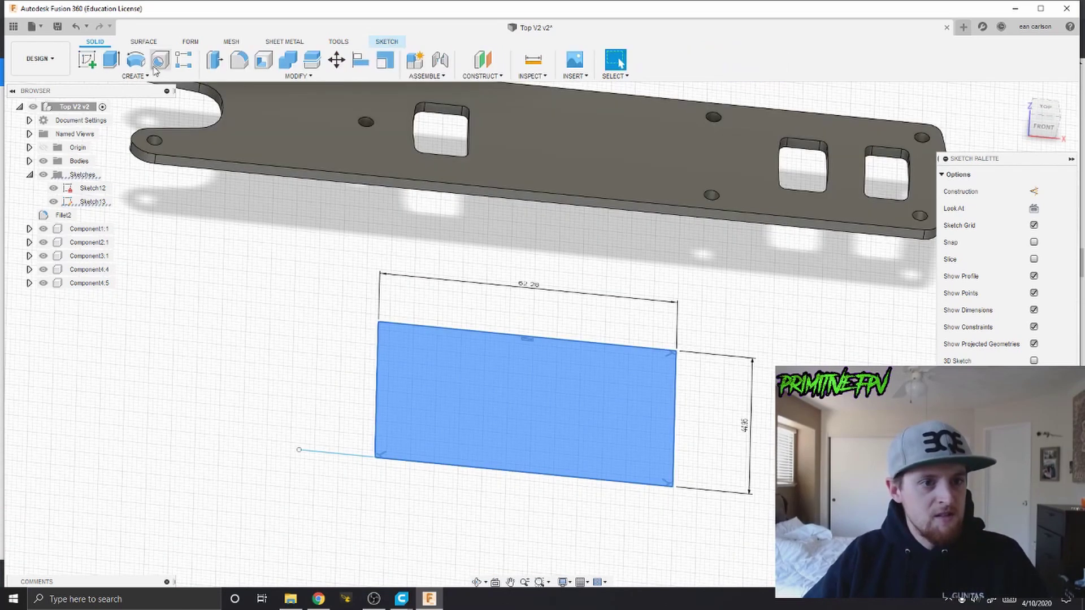
click(111, 59)
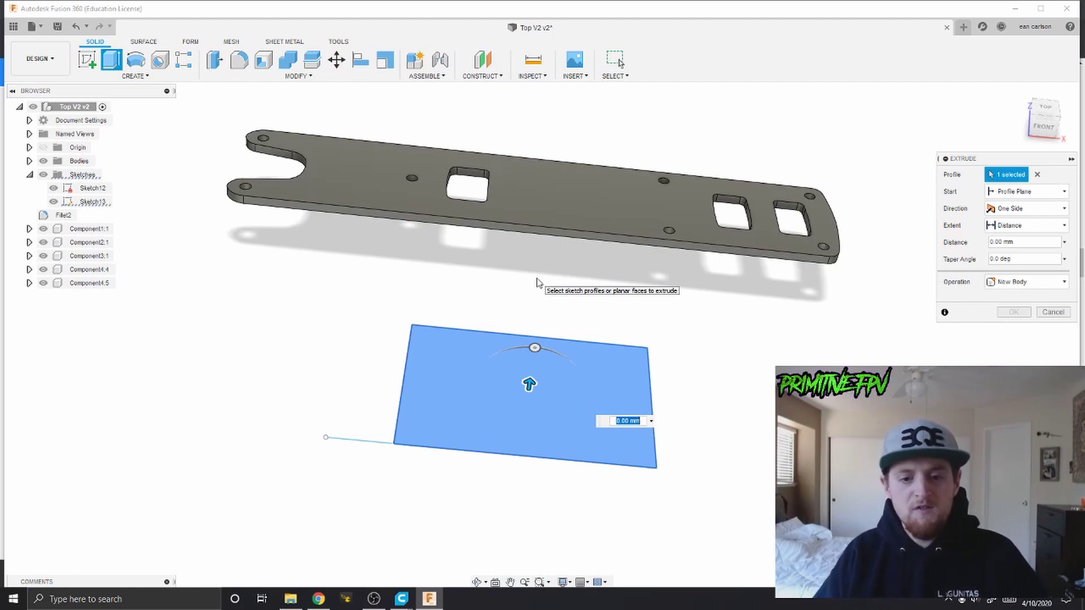
text(24.25)
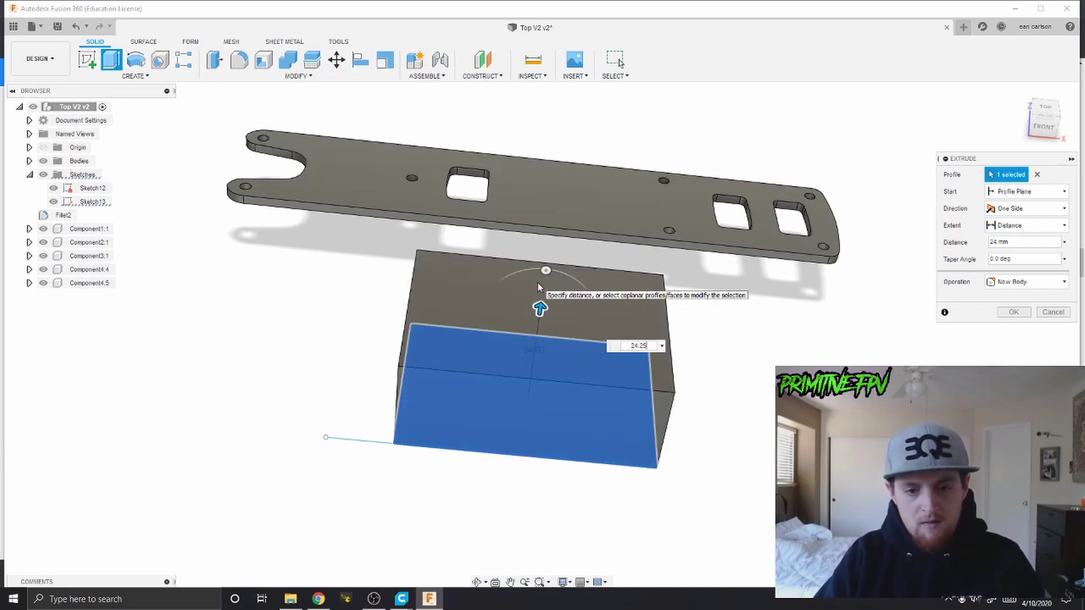
key(Return)
Sketch a rectangle 28.7 mm high and 31 mm wide from the back right corner of the box's top face
shift+middle_drag(537, 282, 641, 387)
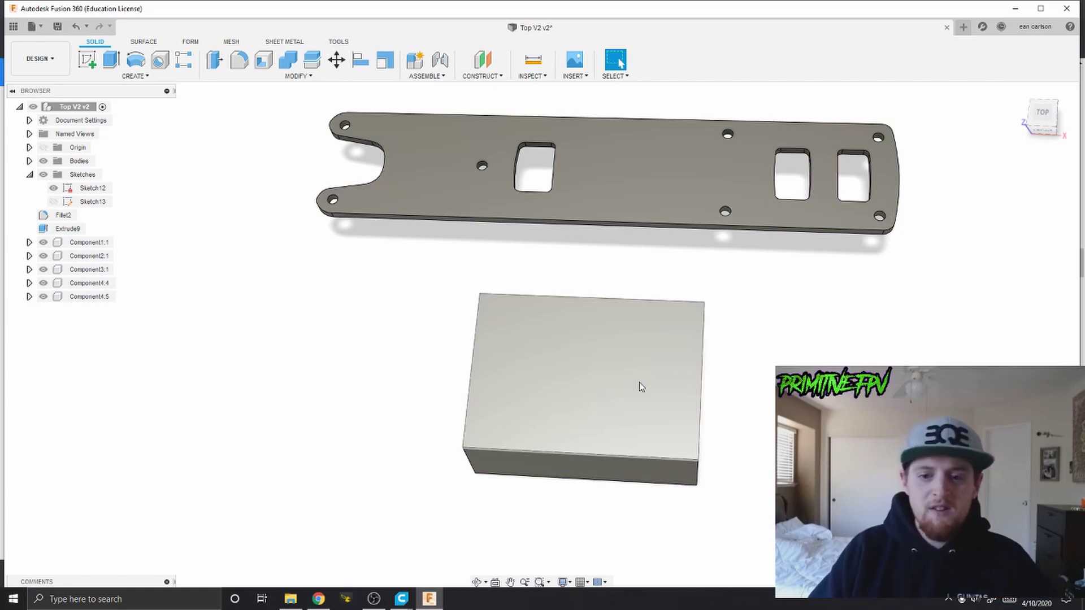
click(87, 59)
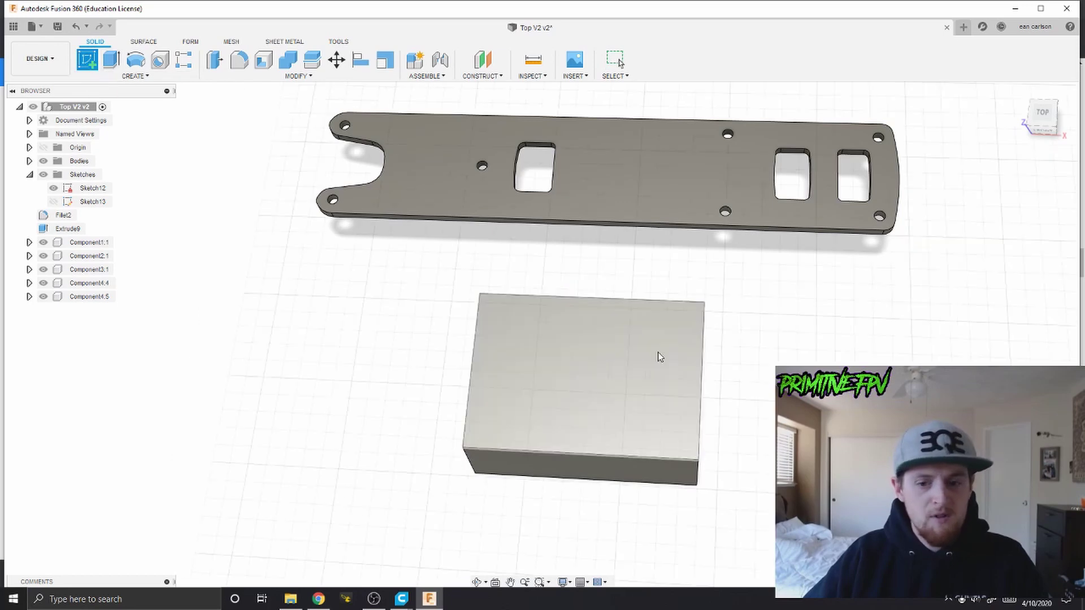
click(688, 370)
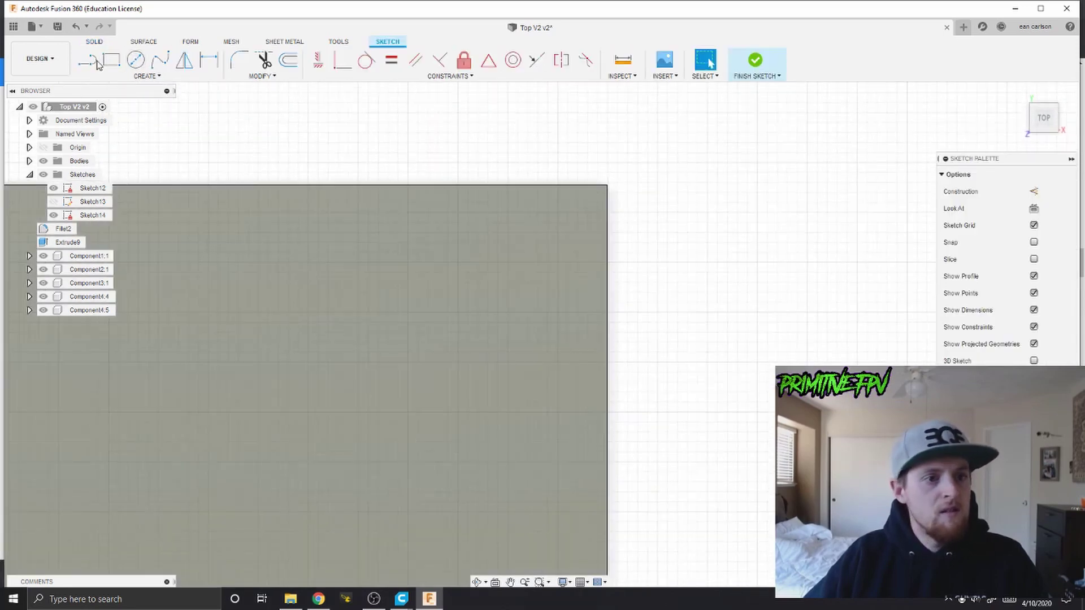
click(111, 59)
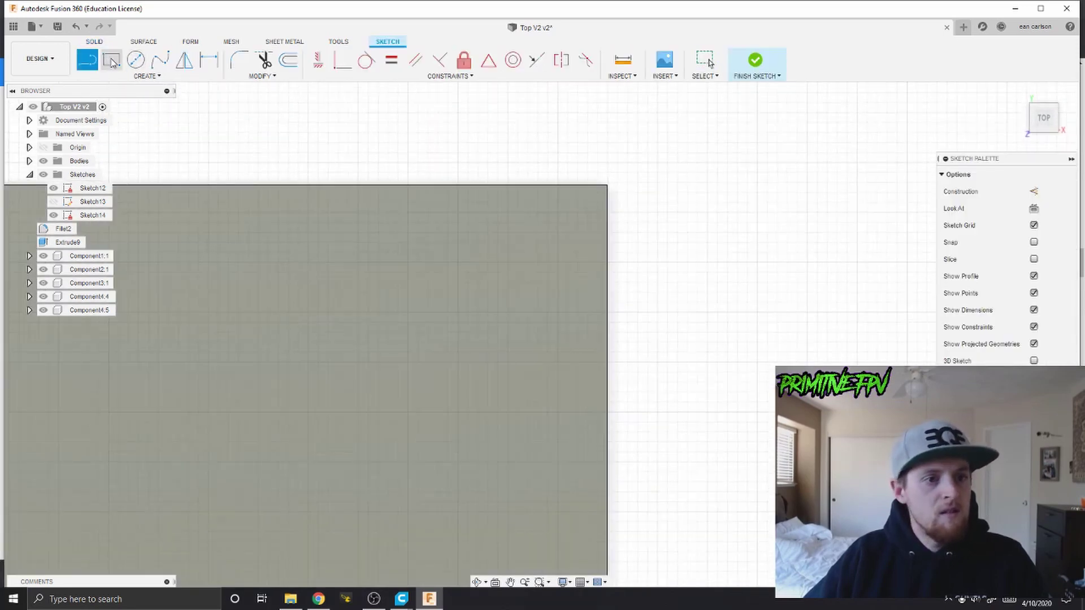
click(607, 185)
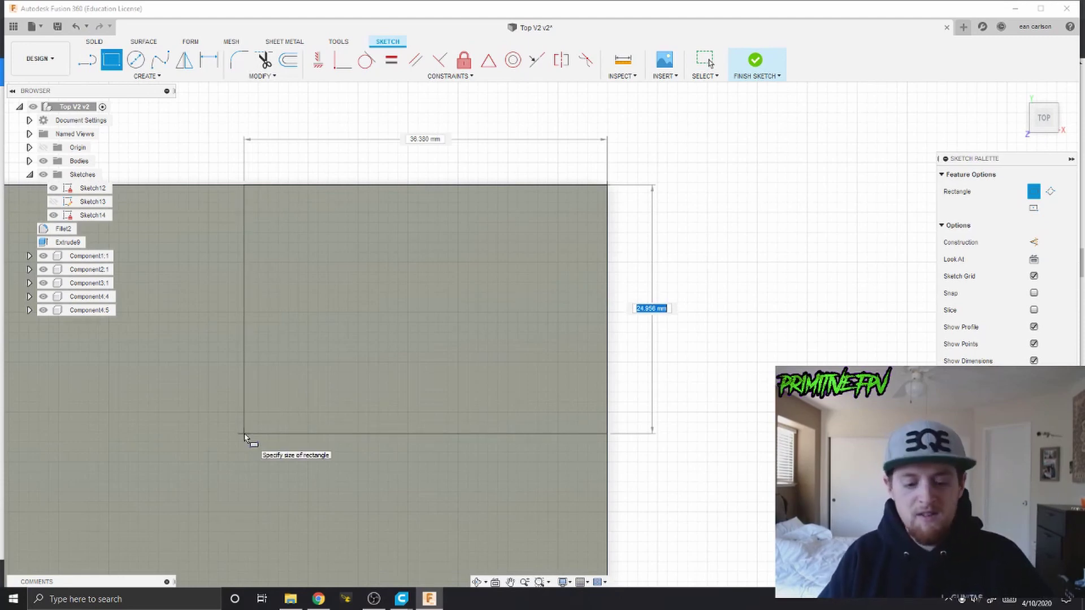
text(28.7)
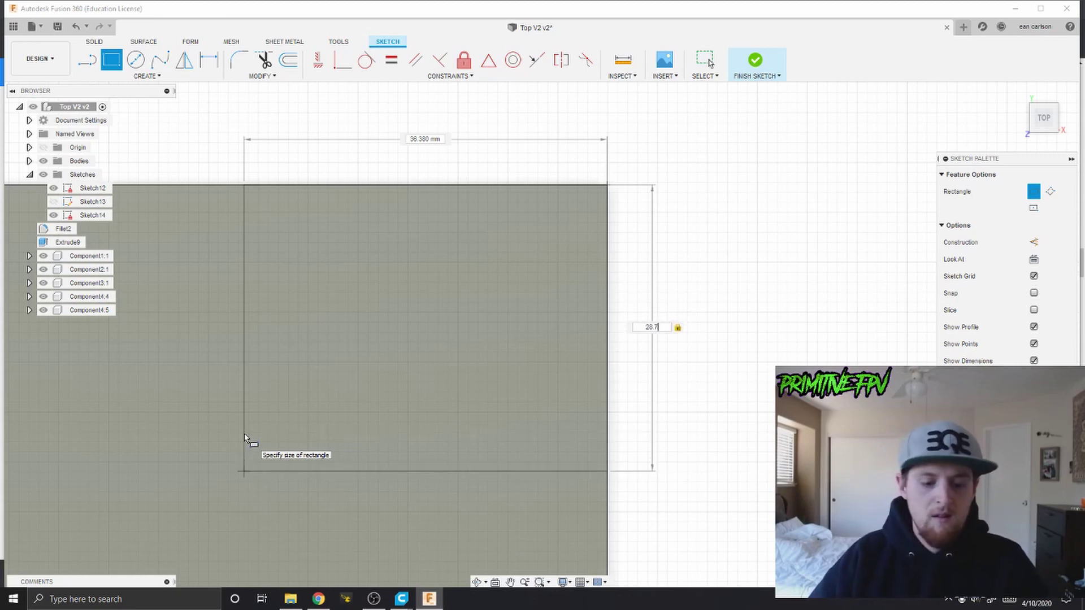
key(Tab)
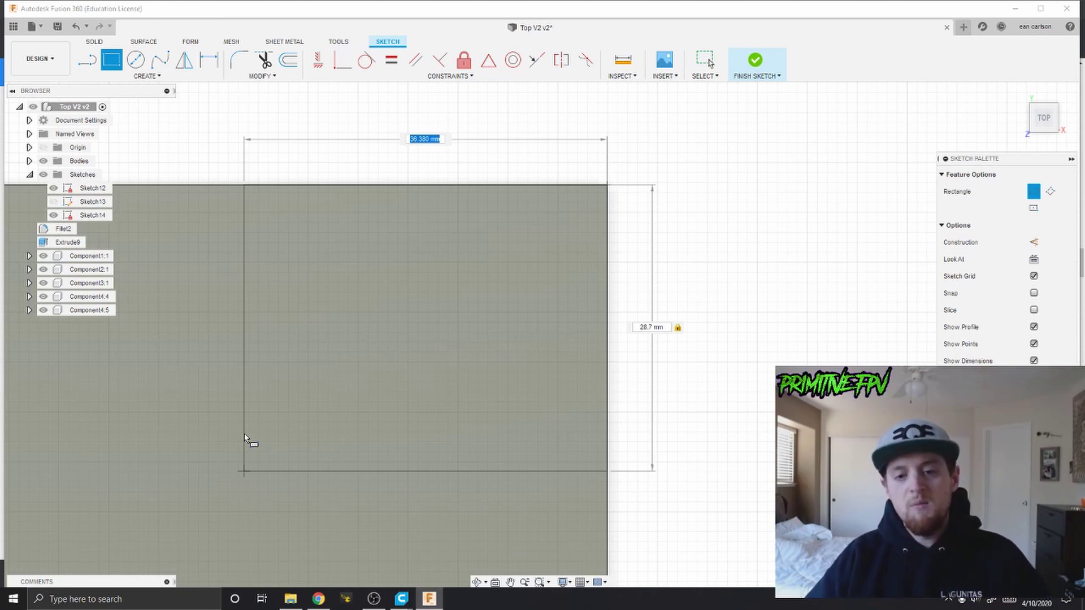
text(31)
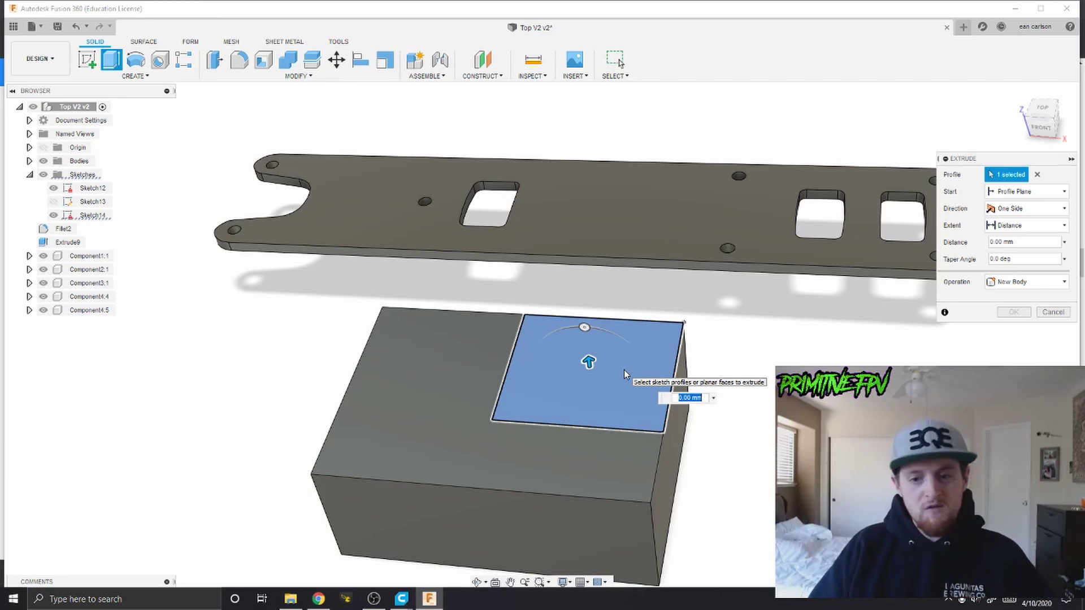
Extrude the small corner rectangle 8.24 mm upward, joined to the box
text(8.24)
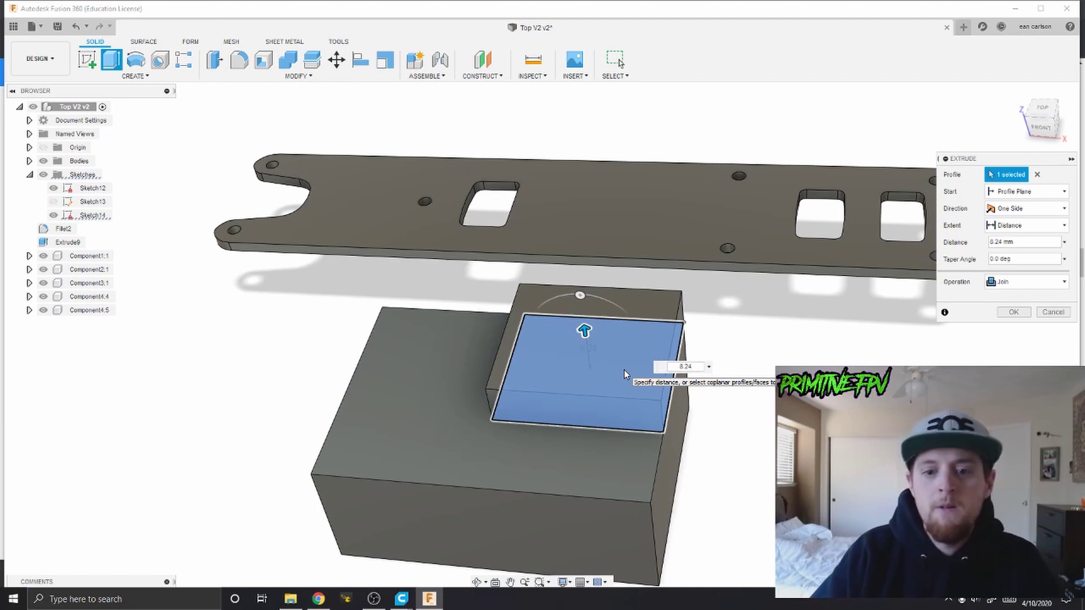
key(Return)
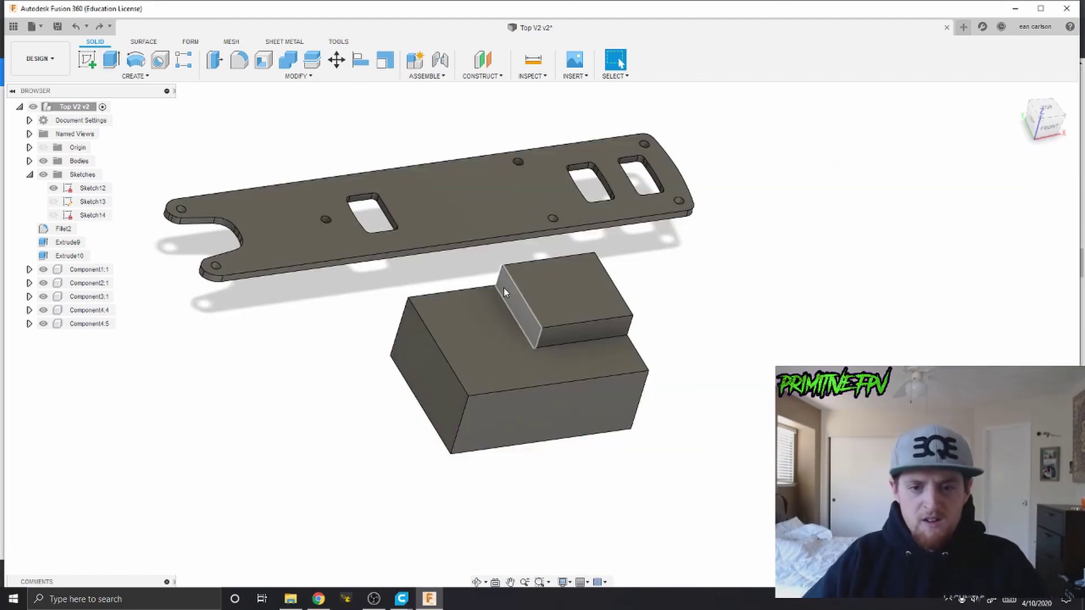
Set up a Shell that opens the stepped box's two opposite end faces, with the direction set to Outside
shift+middle_drag(363, 298, 383, 315)
middle_drag(539, 296, 439, 298)
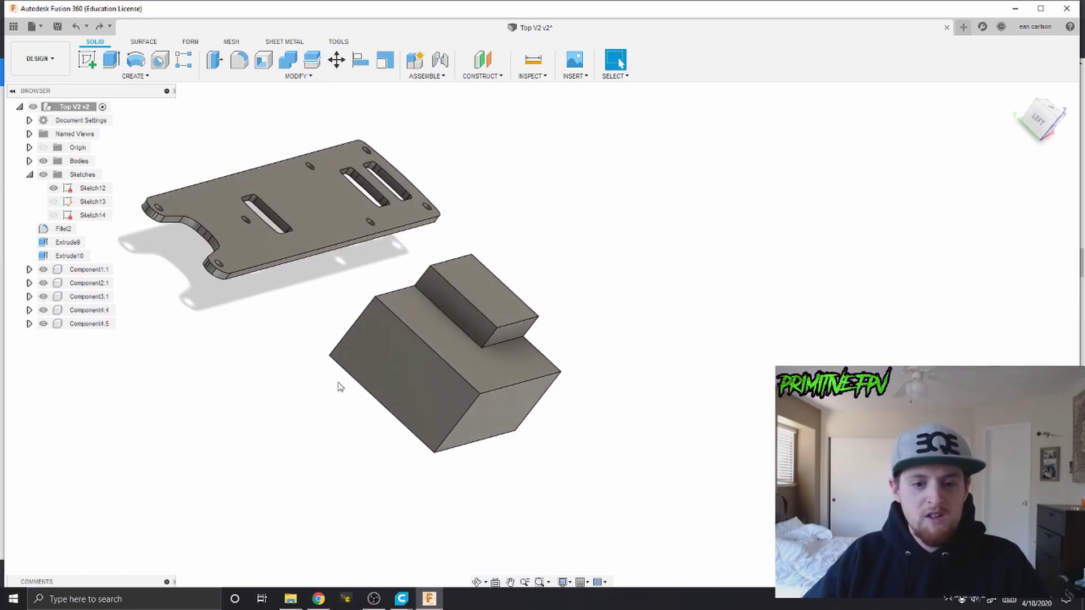
click(411, 380)
shift+middle_drag(412, 380, 483, 365)
click(399, 320)
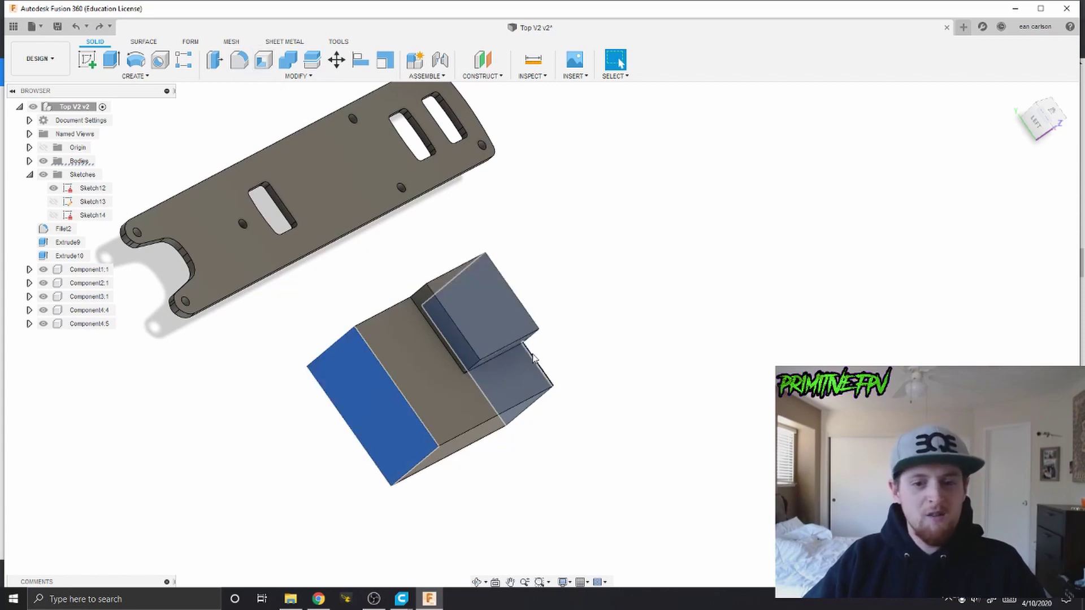
click(264, 59)
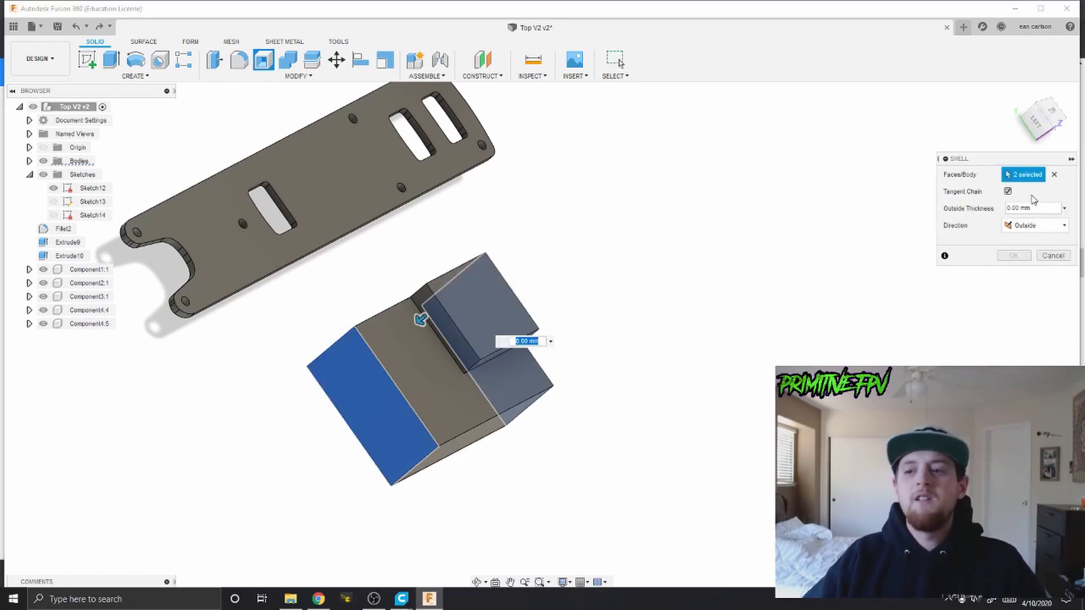
click(1038, 226)
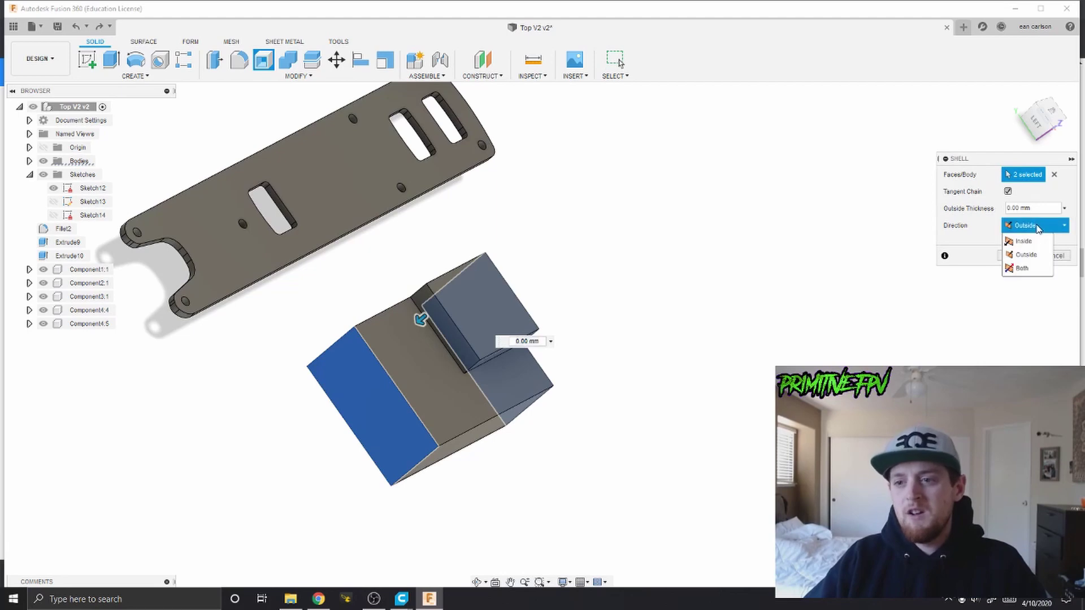
click(1026, 257)
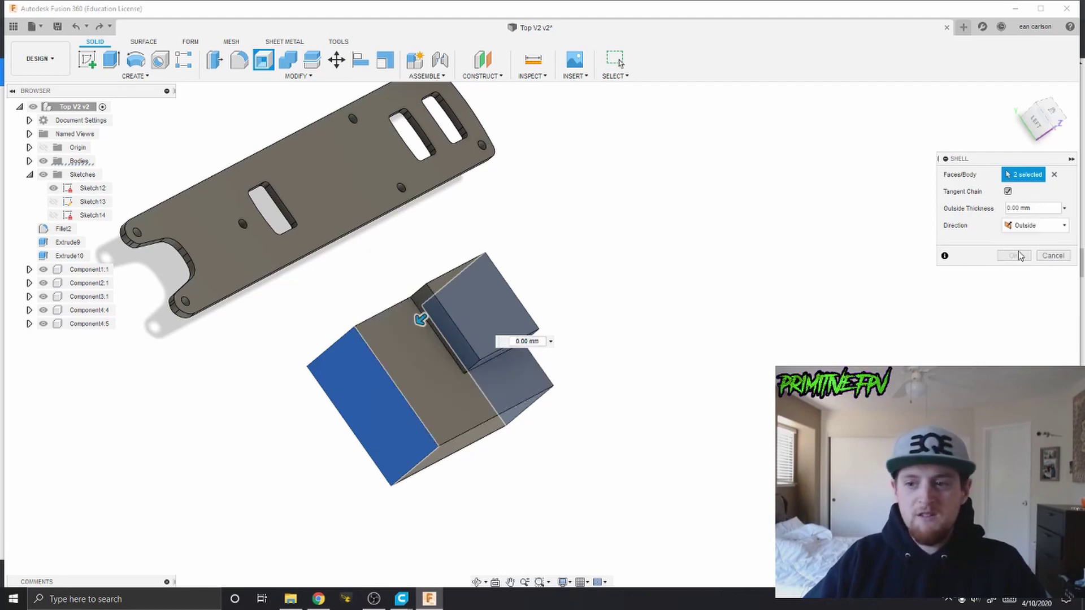
Set the shell's outside thickness to 3.5 mm and apply it
scroll(625, 288, up, 3)
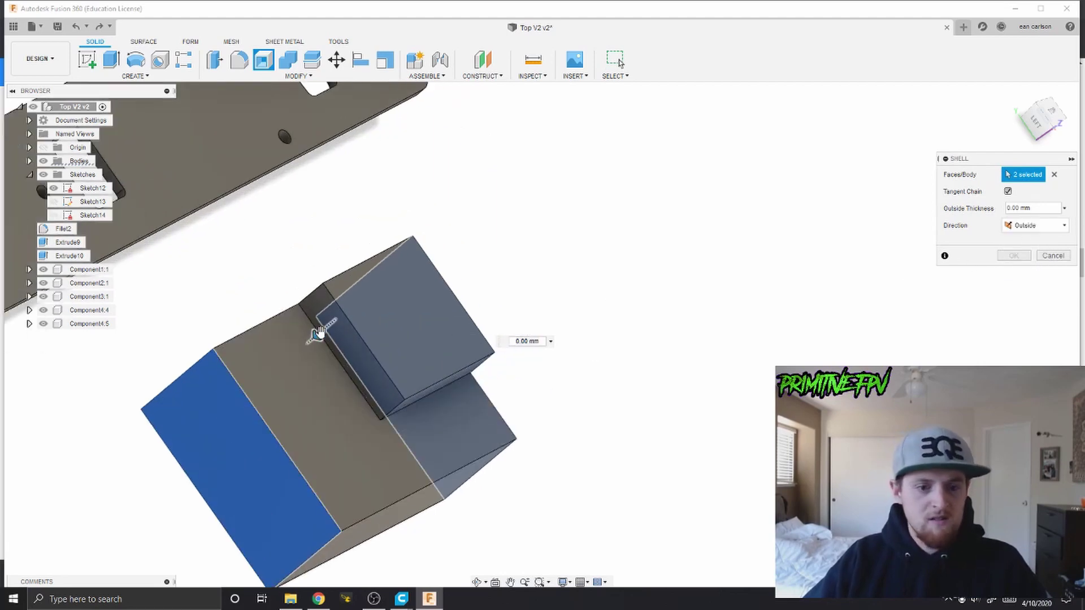
drag(318, 334, 308, 346)
drag(1039, 208, 996, 221)
text(3)
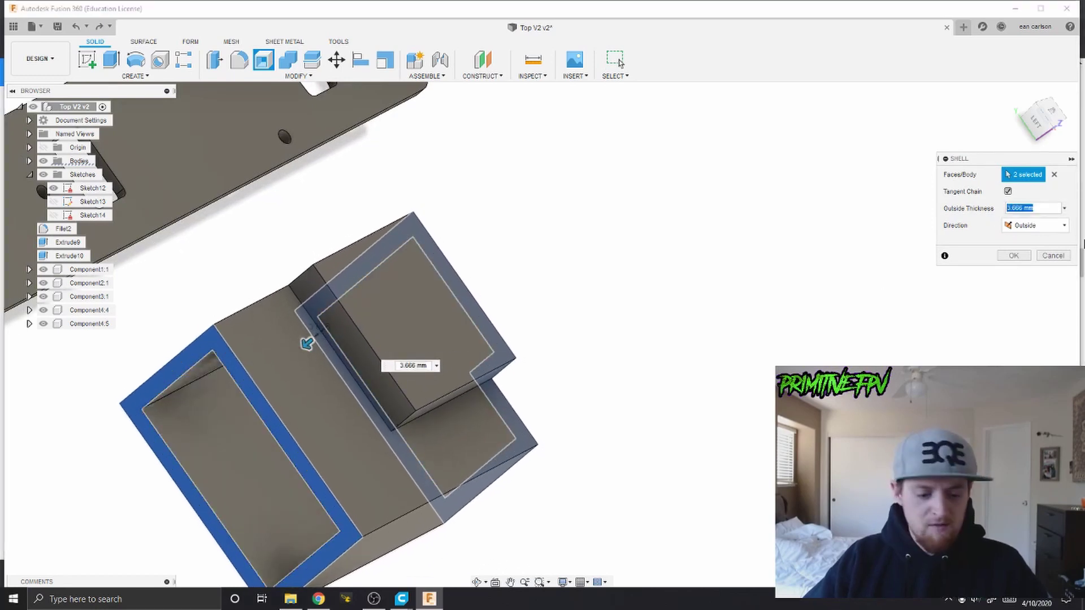
text(.5)
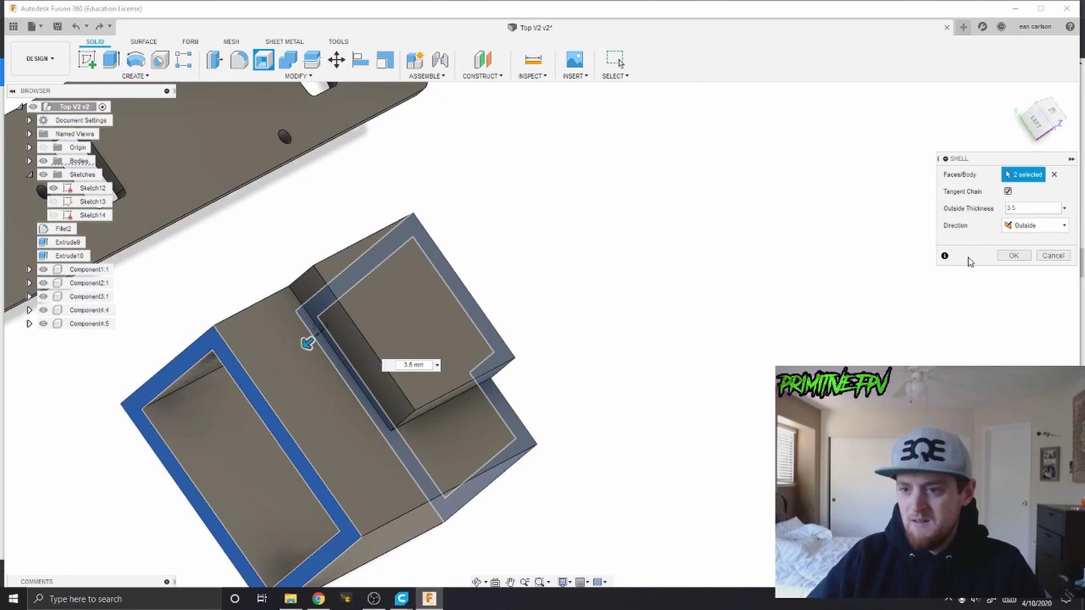
click(1012, 256)
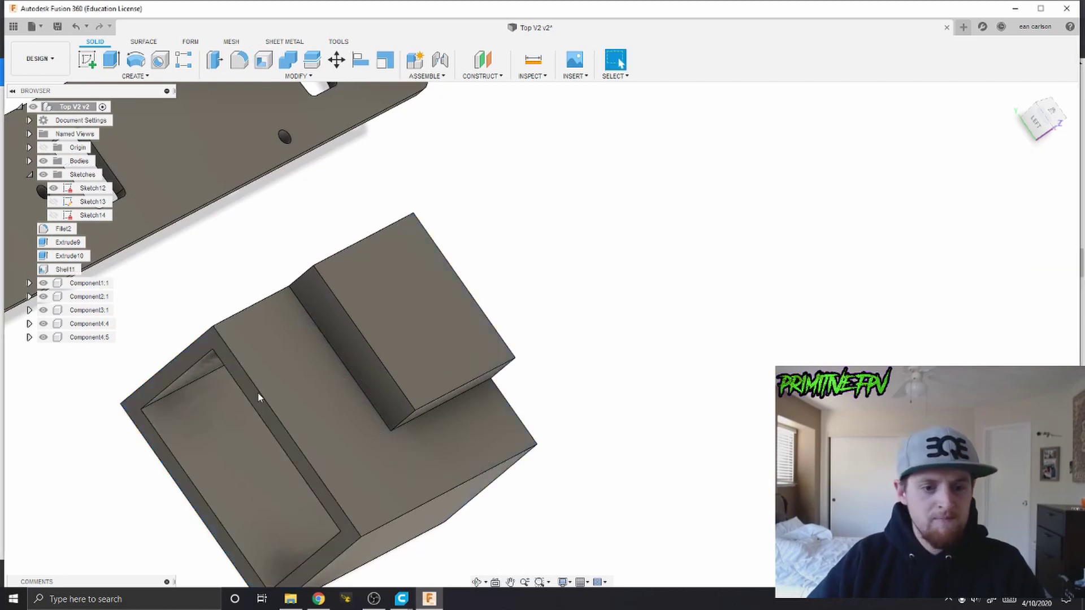
Fillet the two inside corner edges of the raised block's cavity with a radius of about 5.2 mm
shift+middle_drag(256, 391, 263, 322)
scroll(348, 338, up, 3)
scroll(331, 253, up, 3)
scroll(330, 253, up, 5)
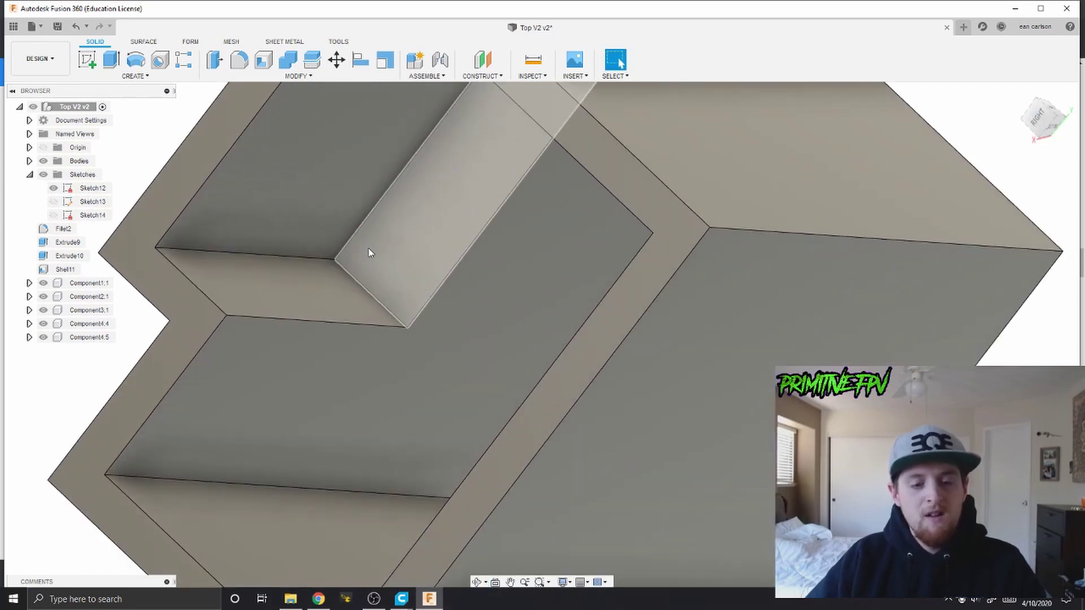
shift+middle_drag(366, 290, 385, 330)
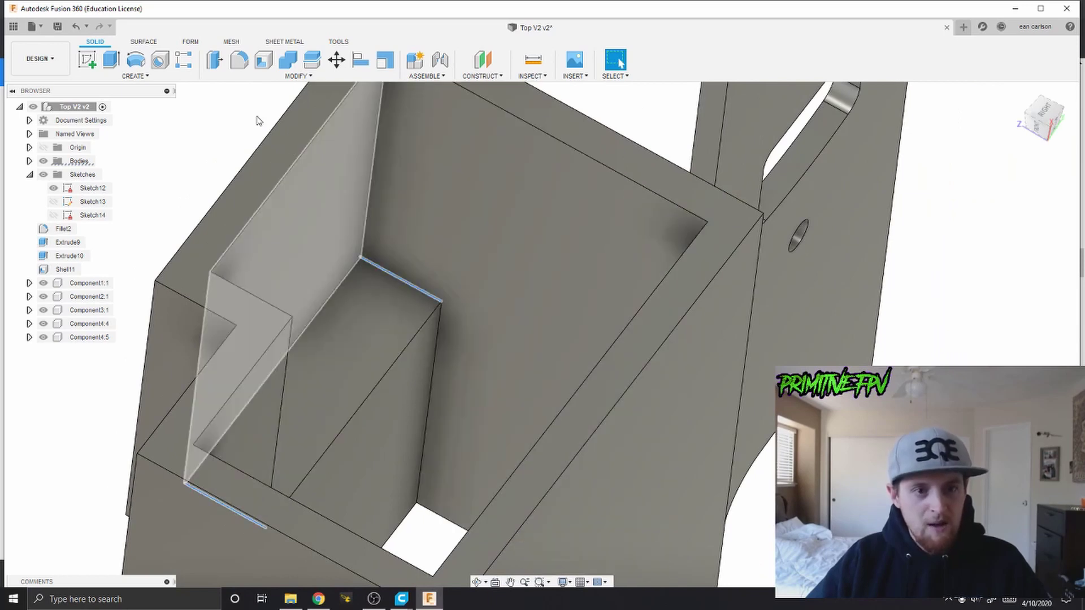
click(239, 60)
drag(378, 271, 370, 276)
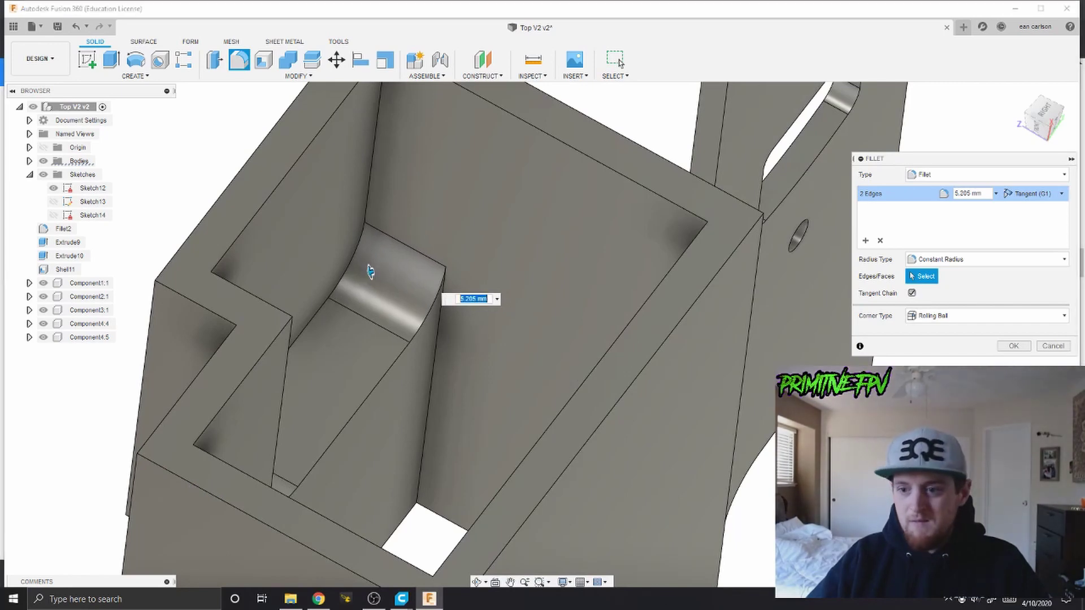
key(Return)
Extrude the raised cavity's inner top face outward about 20.26 mm as a cut to open the raised block
shift+middle_drag(370, 273, 371, 378)
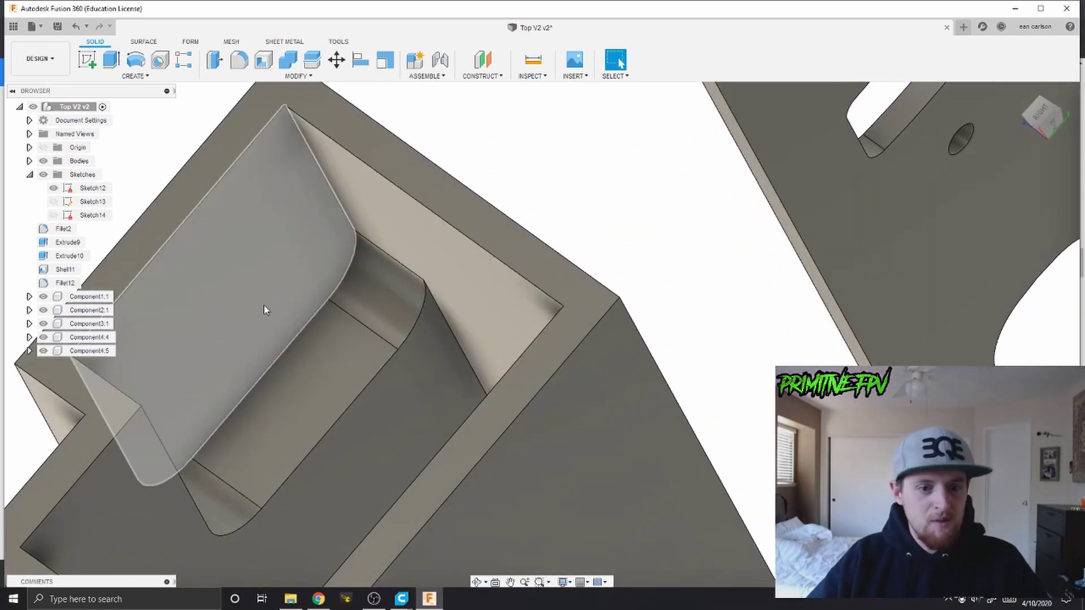
click(261, 307)
mouse_move(330, 267)
shift+middle_down()
mouse_move(460, 339)
mouse_move(439, 368)
mouse_move(323, 282)
shift+middle_up()
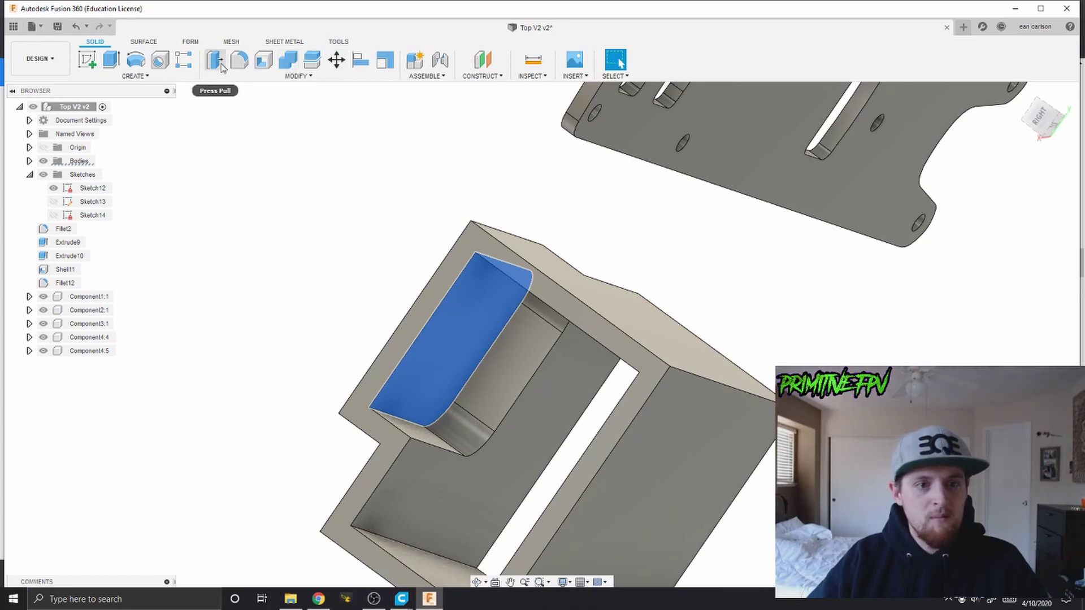
click(112, 59)
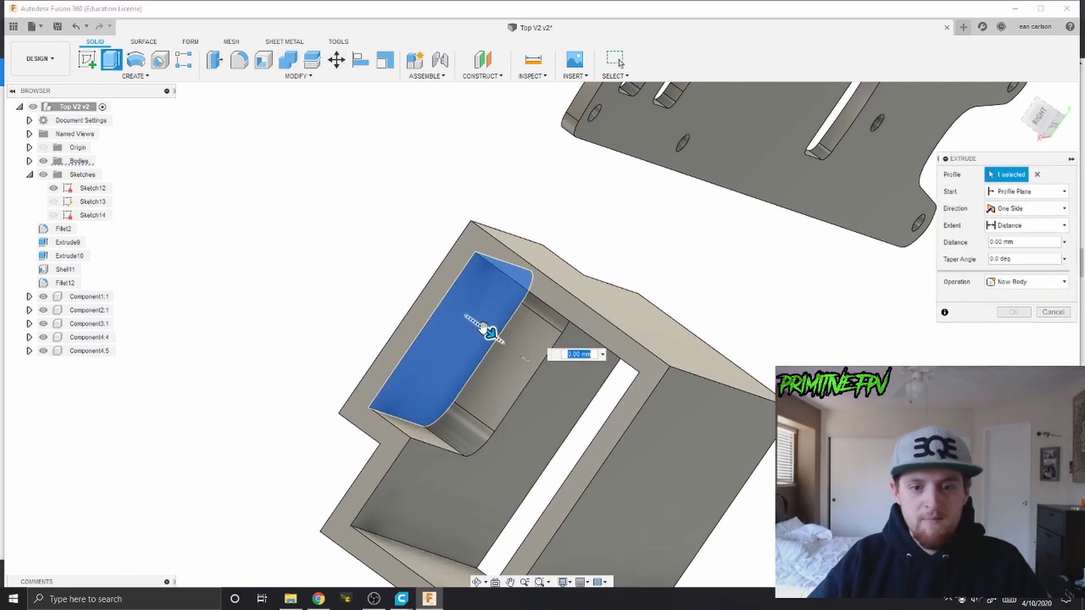
drag(489, 331, 369, 244)
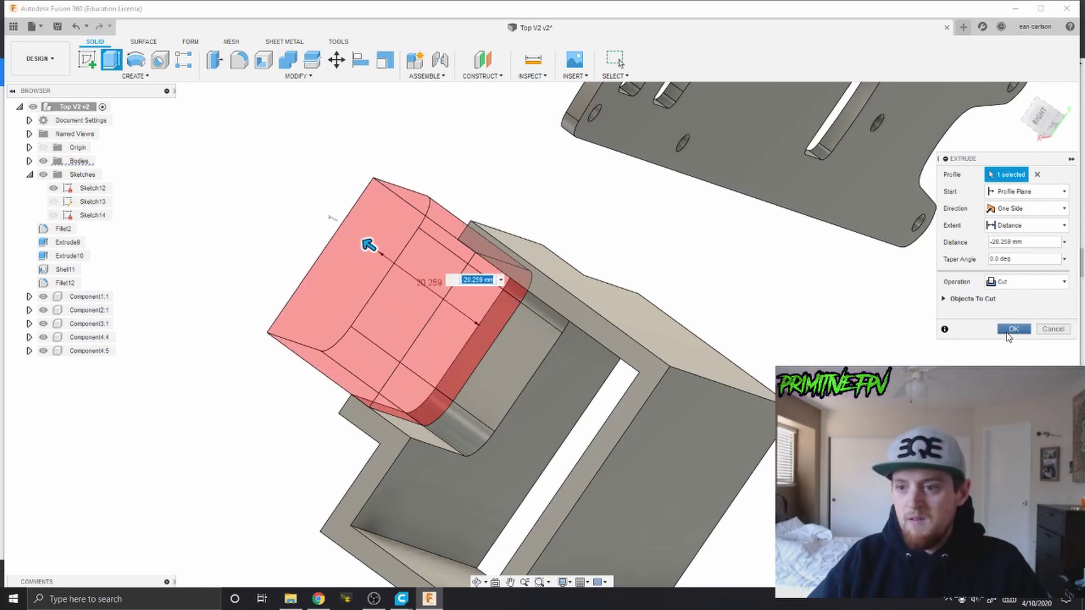
click(1013, 329)
Fillet the two outer corner edges of the raised block's wall
shift+middle_drag(411, 356, 369, 373)
scroll(369, 373, up, 5)
click(396, 380)
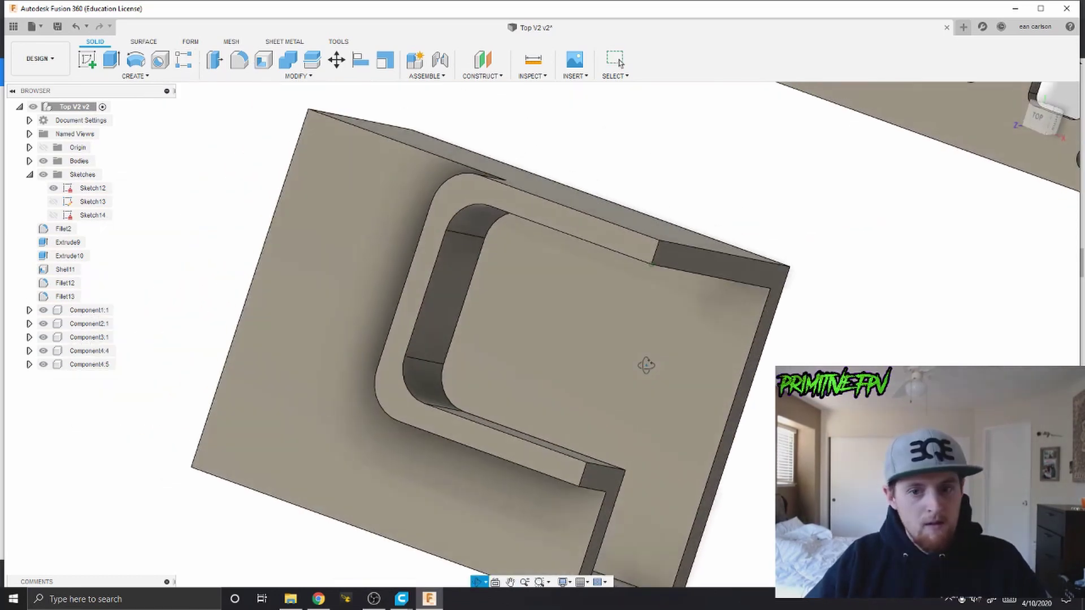
mouse_move(642, 363)
shift+middle_down()
mouse_move(565, 348)
mouse_move(643, 359)
mouse_move(571, 354)
shift+middle_up()
Project the top plate's upper face, including its holes and openings, into the current sketch
click(644, 365)
middle_drag(514, 304, 602, 416)
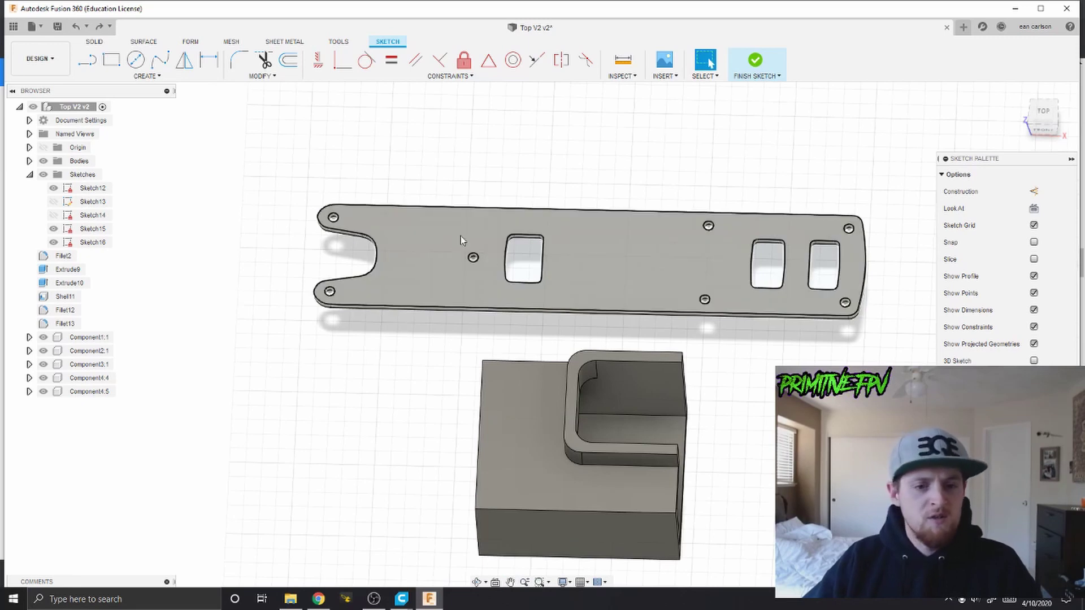
middle_drag(417, 235, 453, 308)
scroll(475, 291, up, 4)
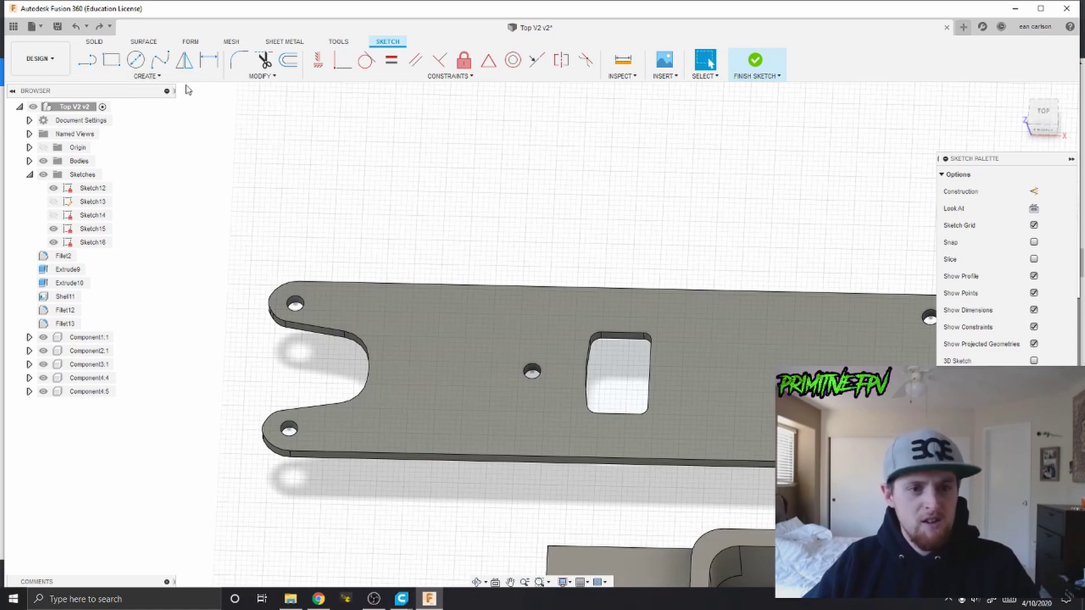
scroll(575, 230, down, 3)
scroll(622, 240, up, 3)
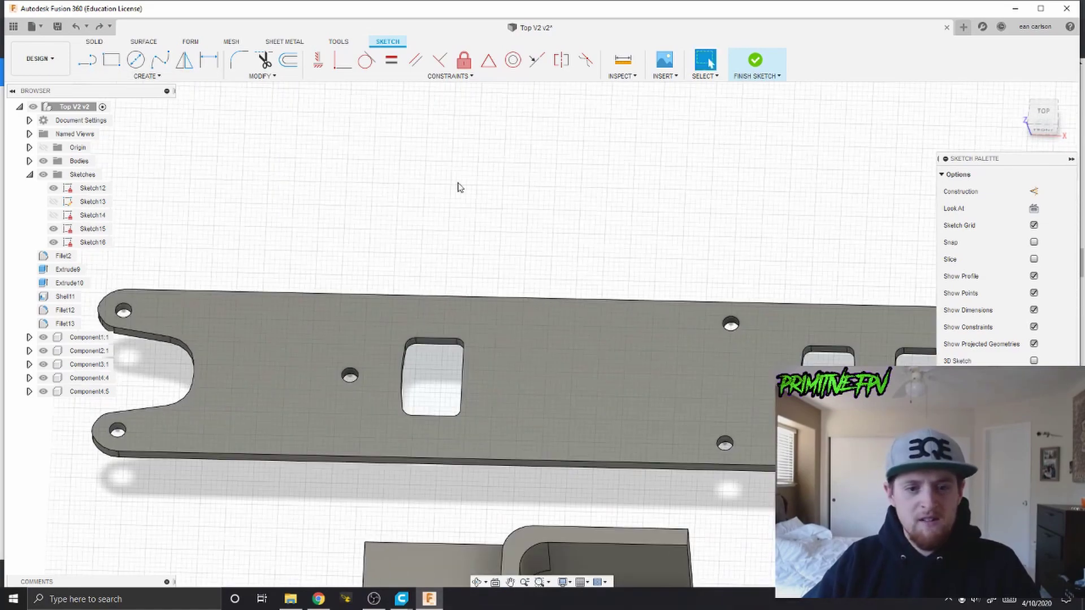
click(145, 75)
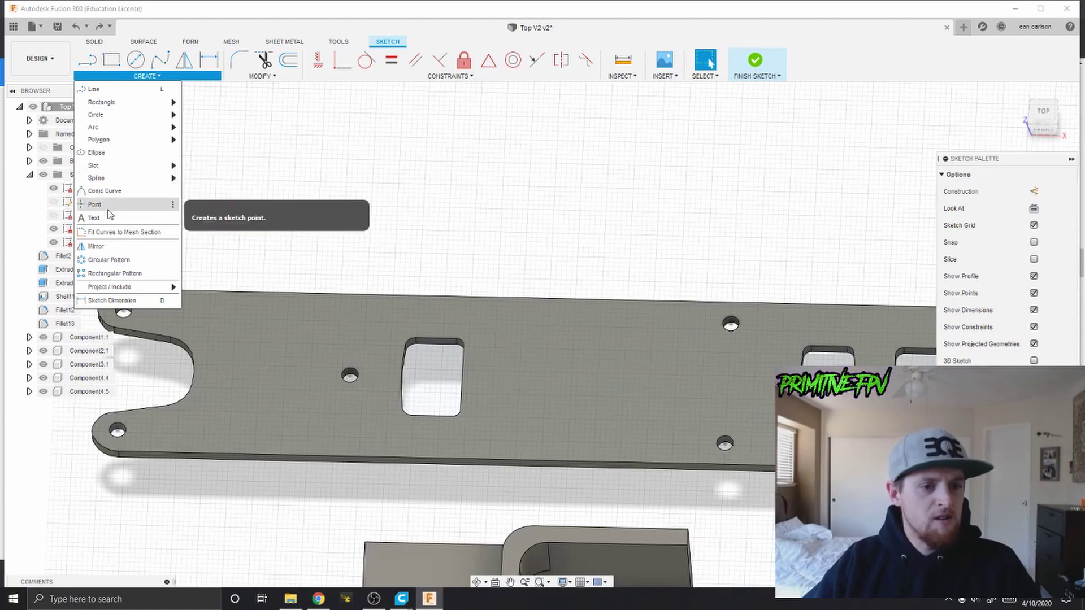
mouse_move(113, 290)
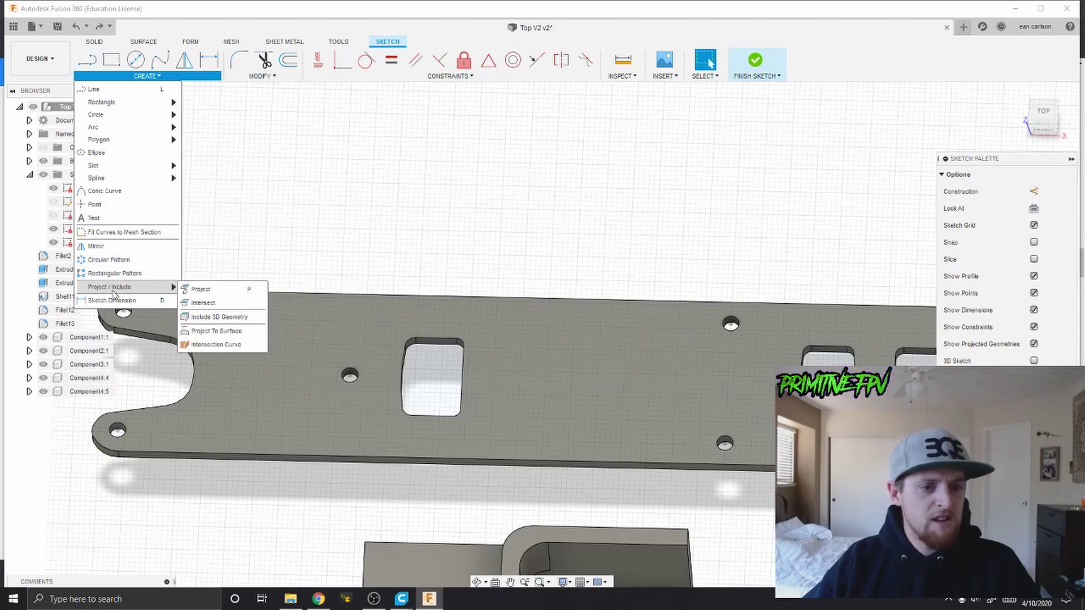
click(203, 291)
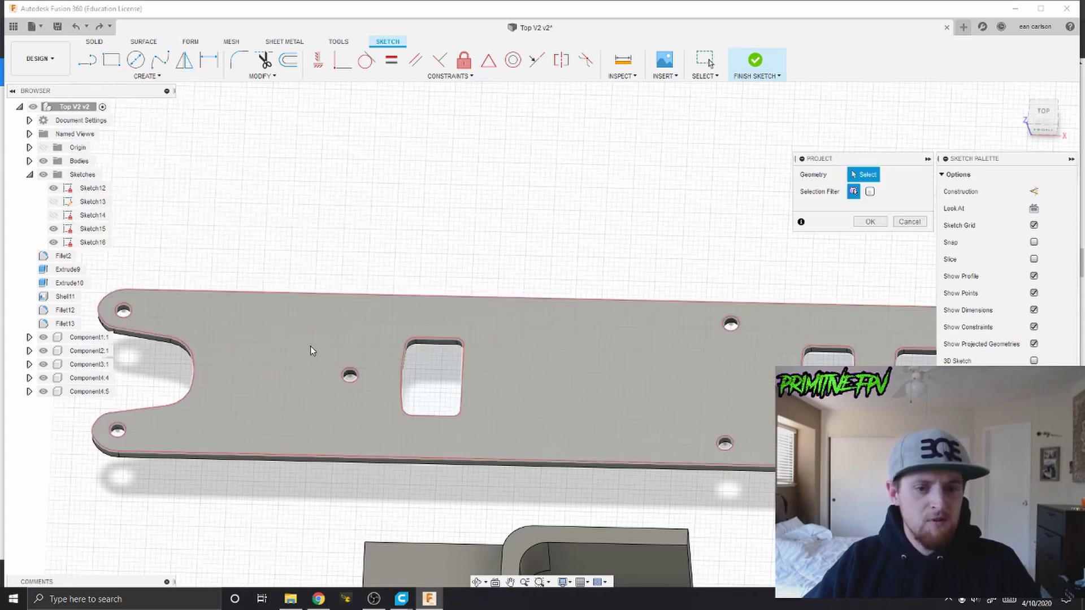
click(302, 345)
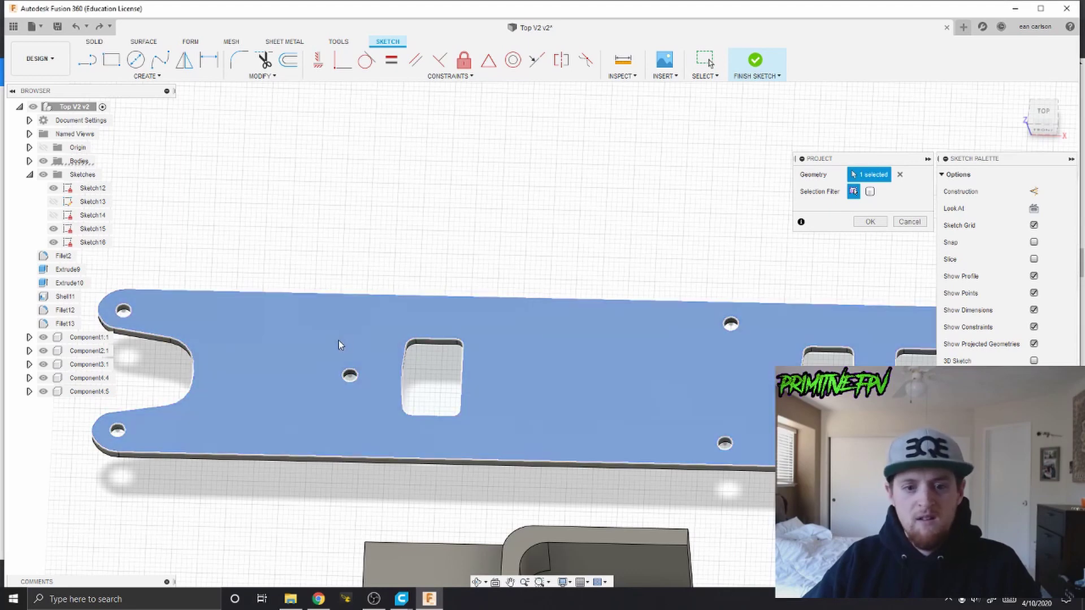
click(335, 340)
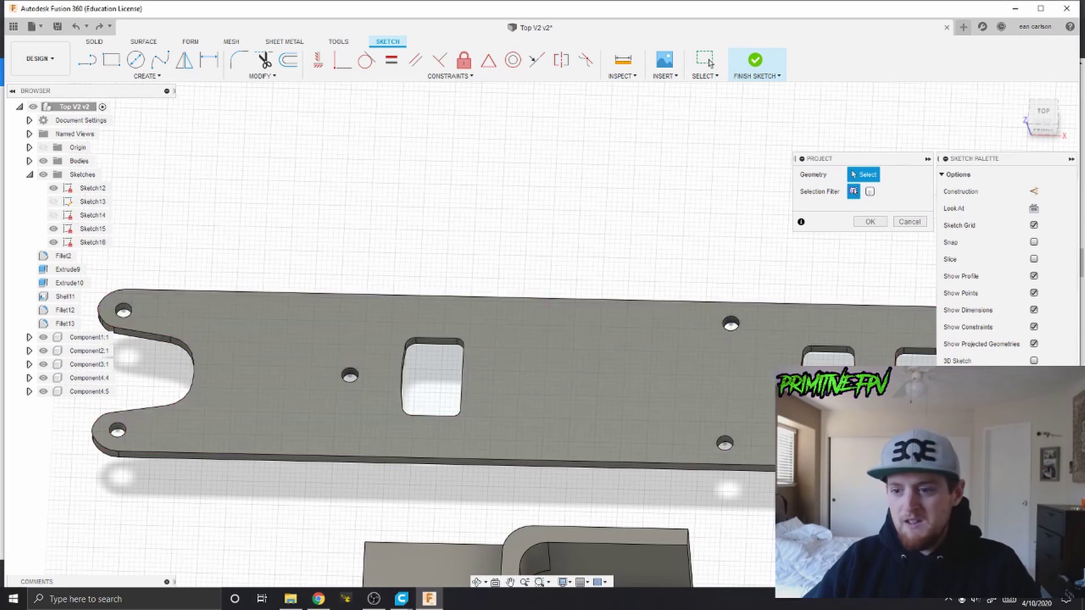
click(374, 320)
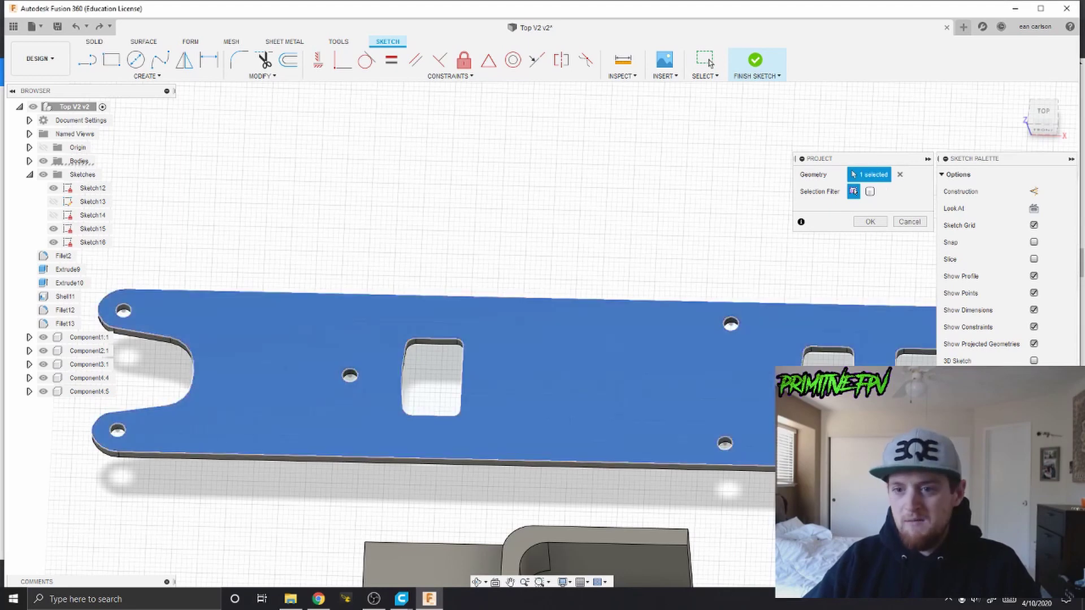
click(869, 222)
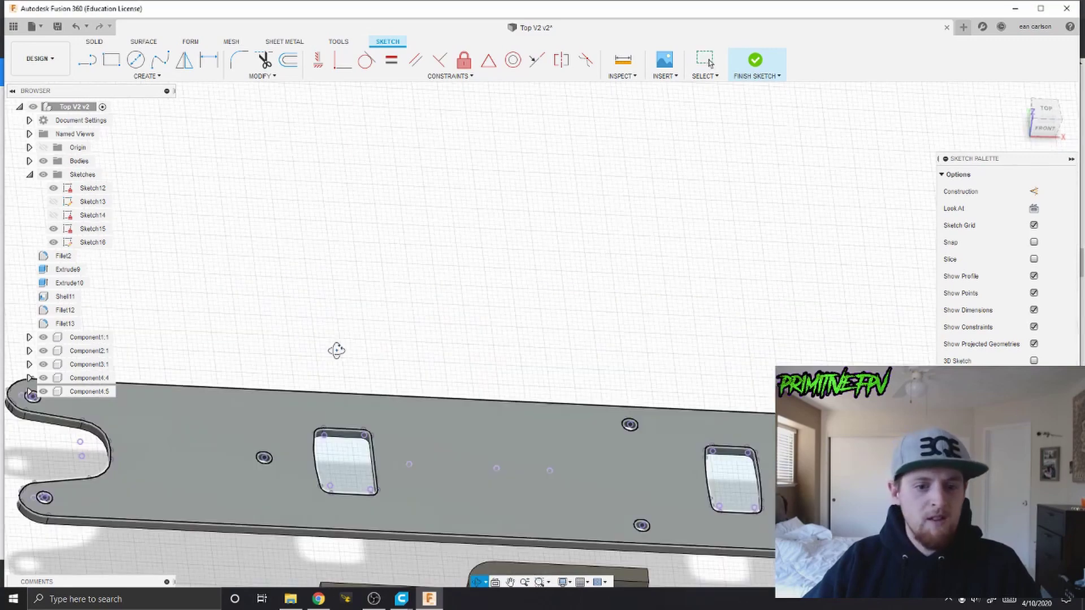
Draw a straight line across the plate between the single centre hole and the first rectangular opening
scroll(484, 359, up, 8)
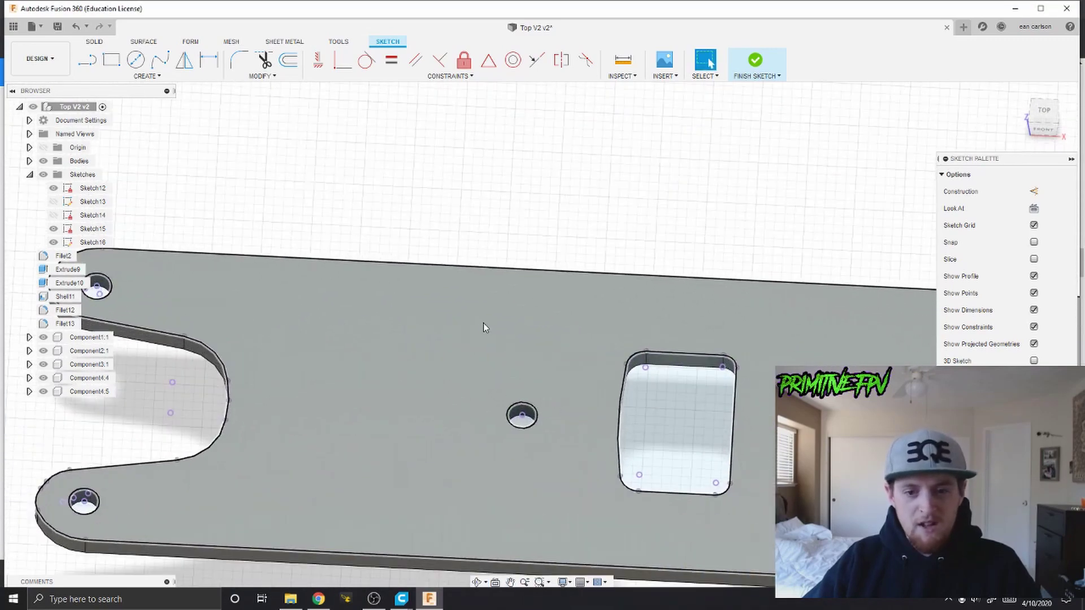
scroll(599, 407, down, 5)
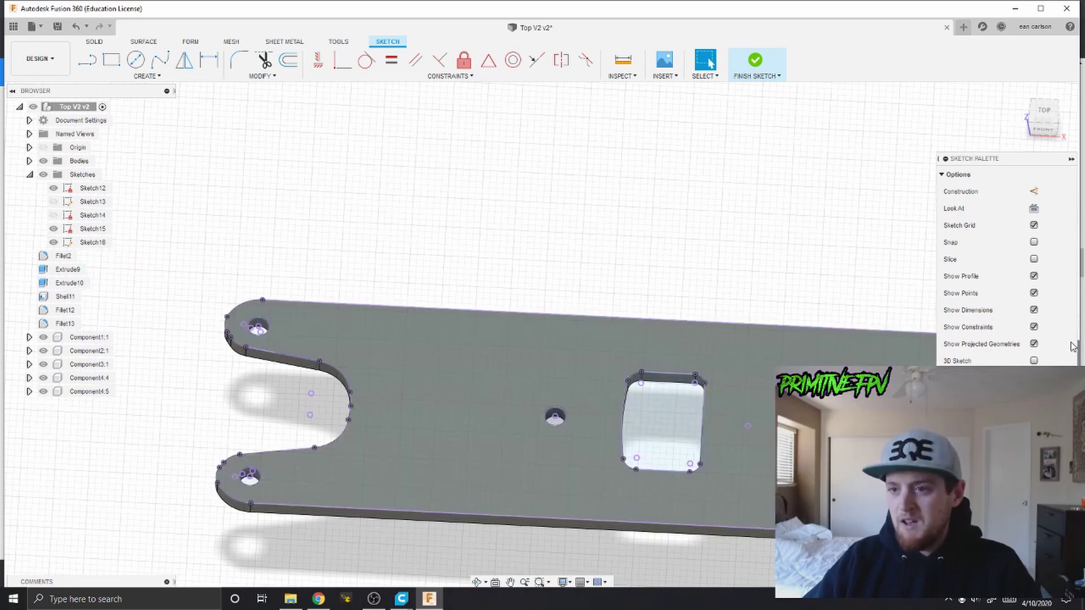
click(87, 59)
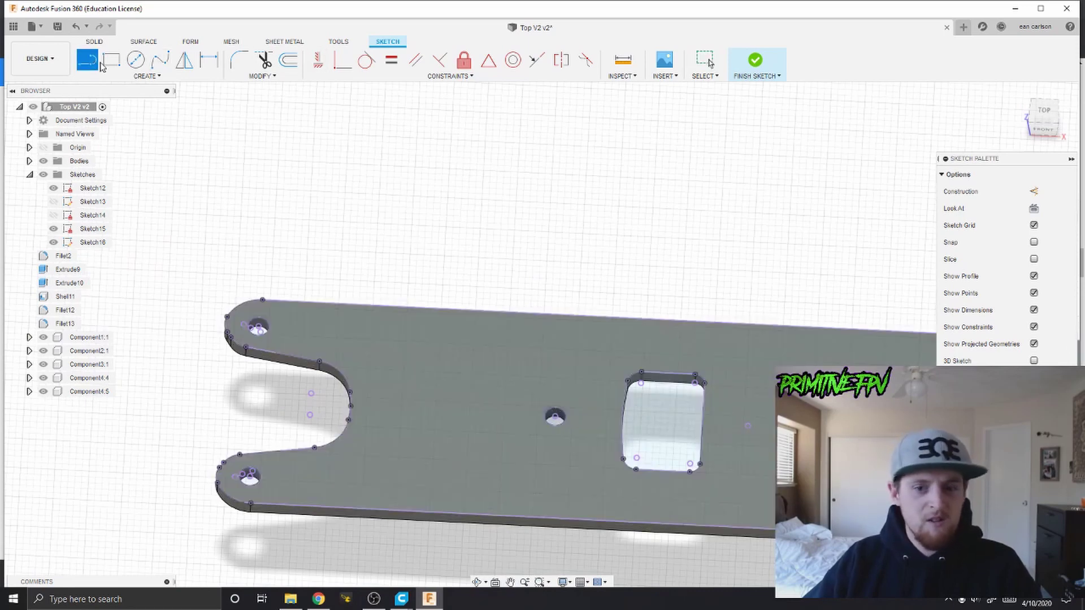
click(1044, 110)
middle_drag(595, 170, 602, 244)
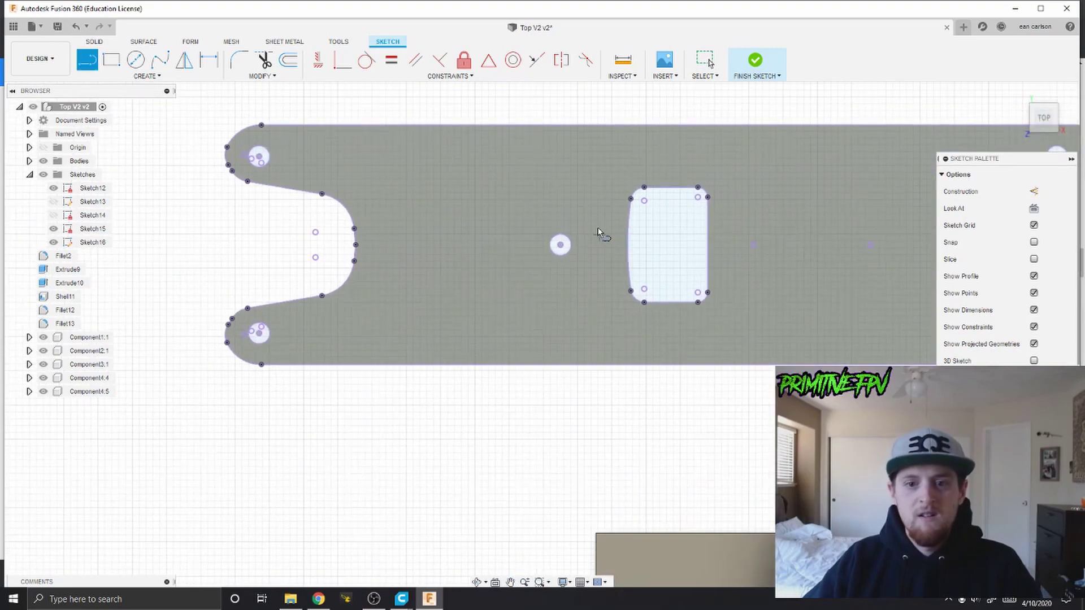
scroll(596, 177, up, 2)
click(599, 99)
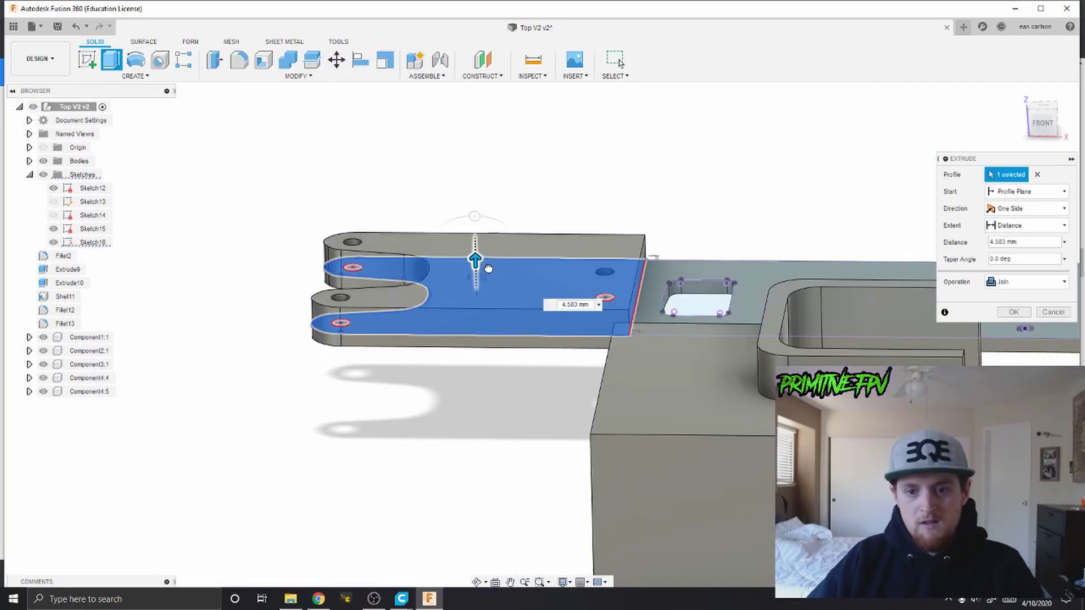
Extrude the profile covering the plate's forked end 4 mm upward as a new body
drag(488, 267, 490, 261)
click(1027, 281)
click(1020, 338)
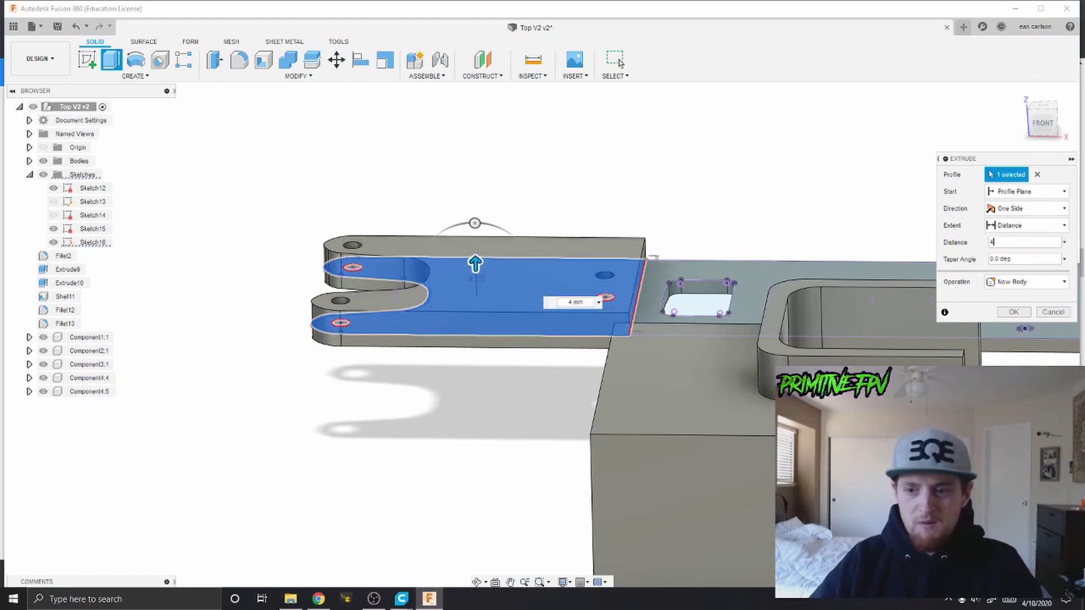
key(Return)
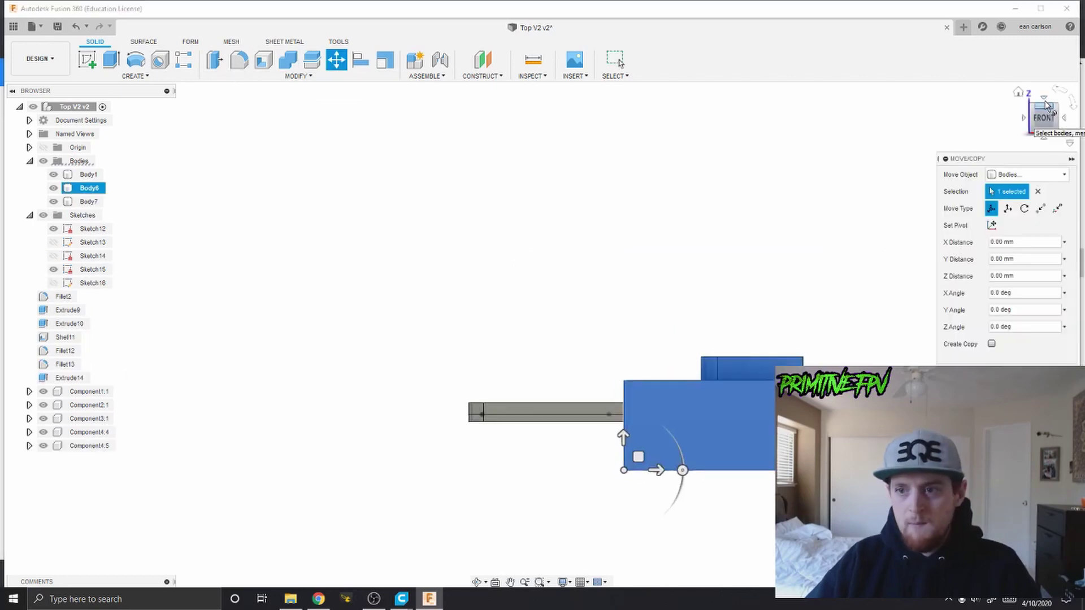
Move the housing body over the new forked pad, about 26.125 mm in Y and -26.125 mm in Z
click(1044, 98)
drag(581, 368, 482, 102)
middle_drag(482, 102, 522, 263)
drag(522, 262, 532, 246)
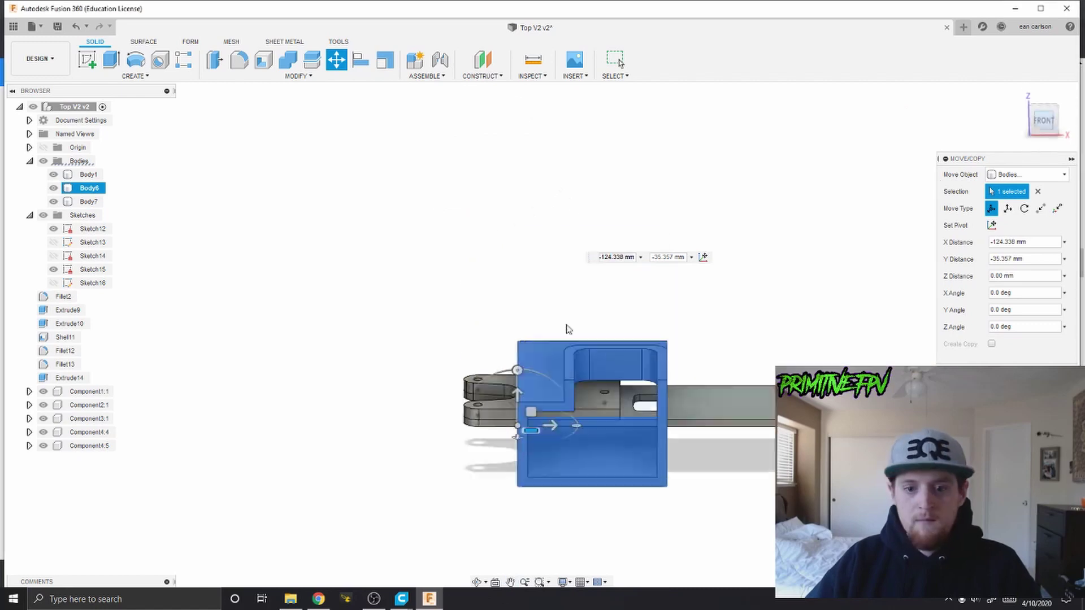
drag(511, 409, 433, 476)
drag(501, 458, 577, 382)
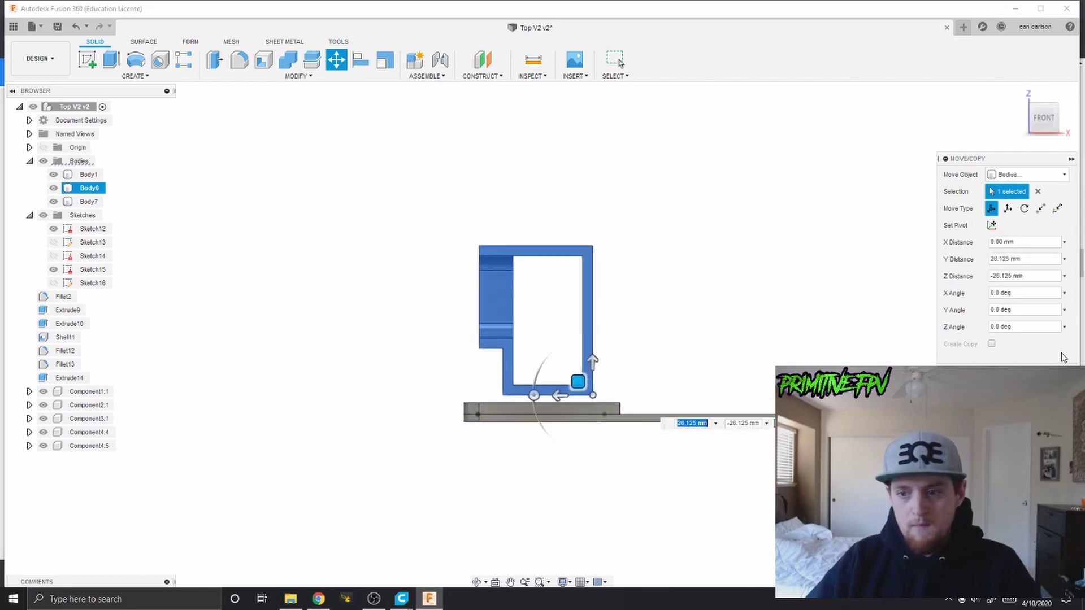
key(Return)
Rotate the housing body 30 degrees about X at its lower outer corner nearest the rectangular opening
scroll(649, 344, up, 3)
middle_drag(631, 332, 778, 329)
scroll(583, 240, down, 3)
shift+middle_drag(656, 257, 685, 294)
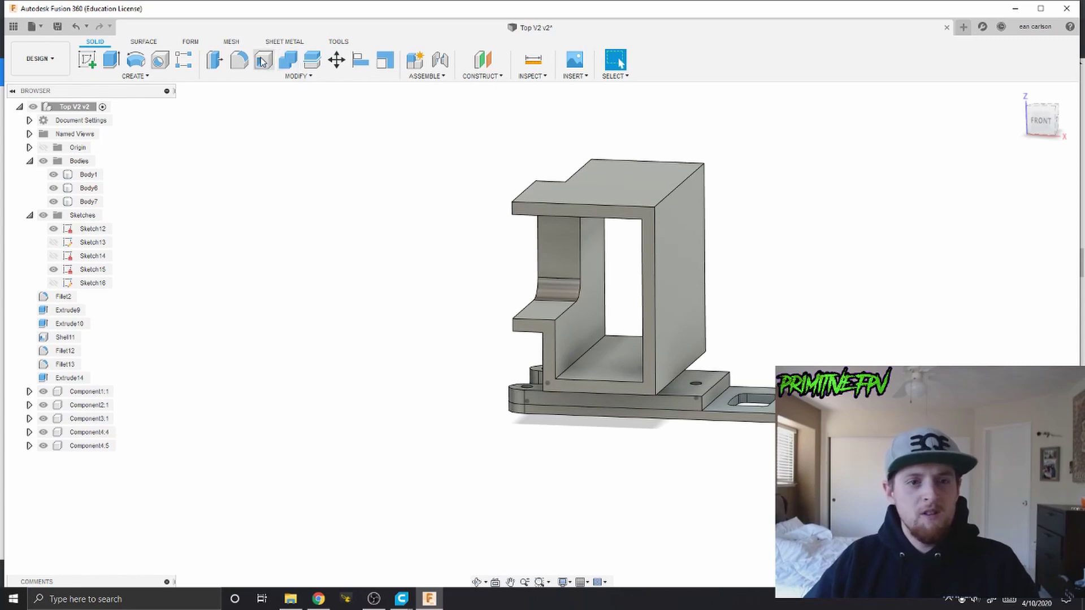
click(336, 59)
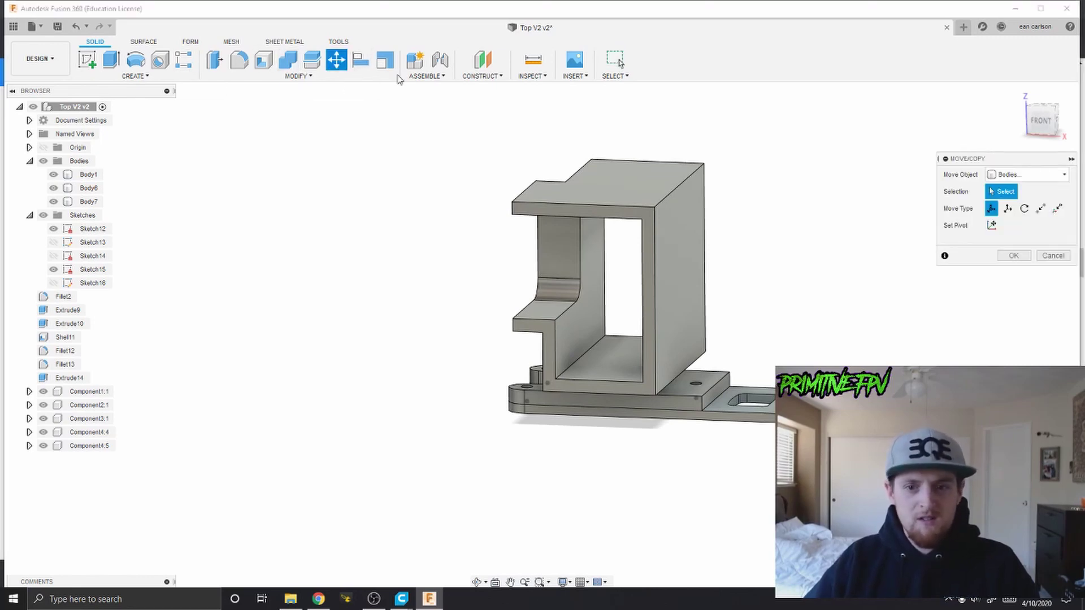
click(617, 170)
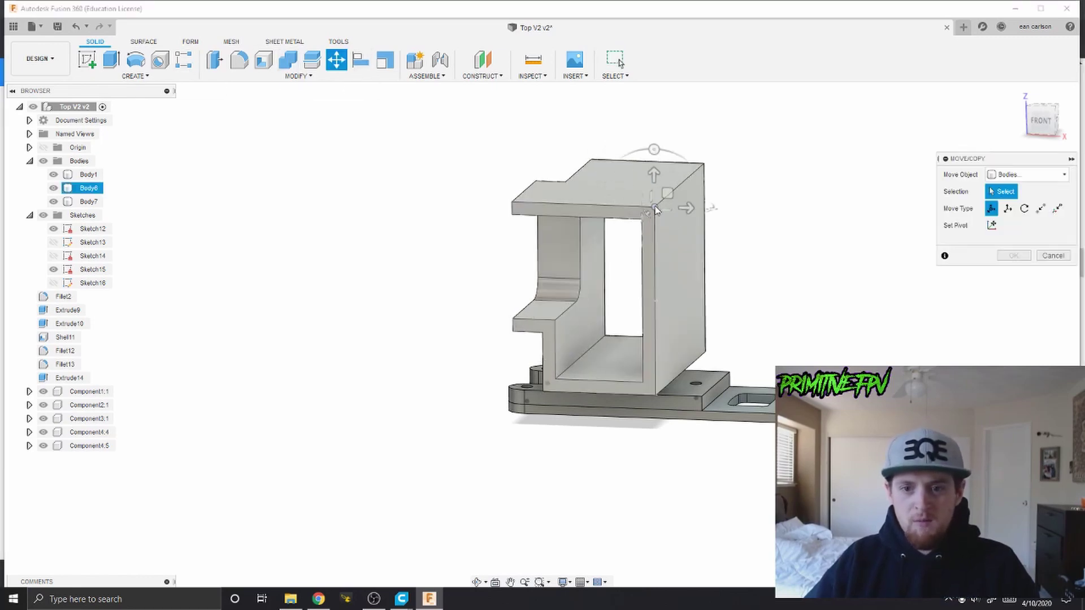
click(658, 389)
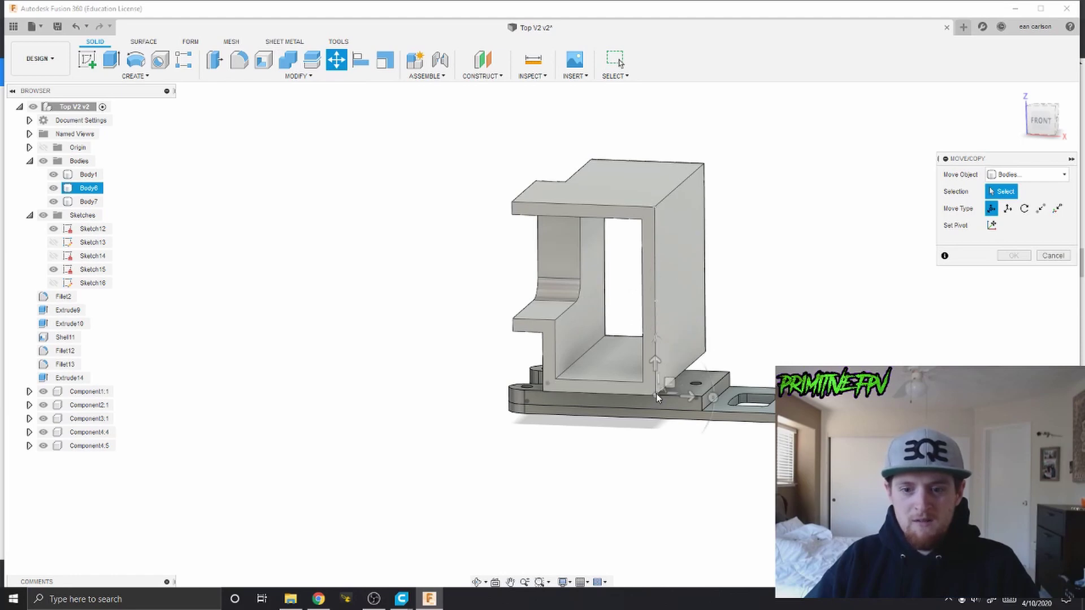
click(657, 397)
click(1043, 121)
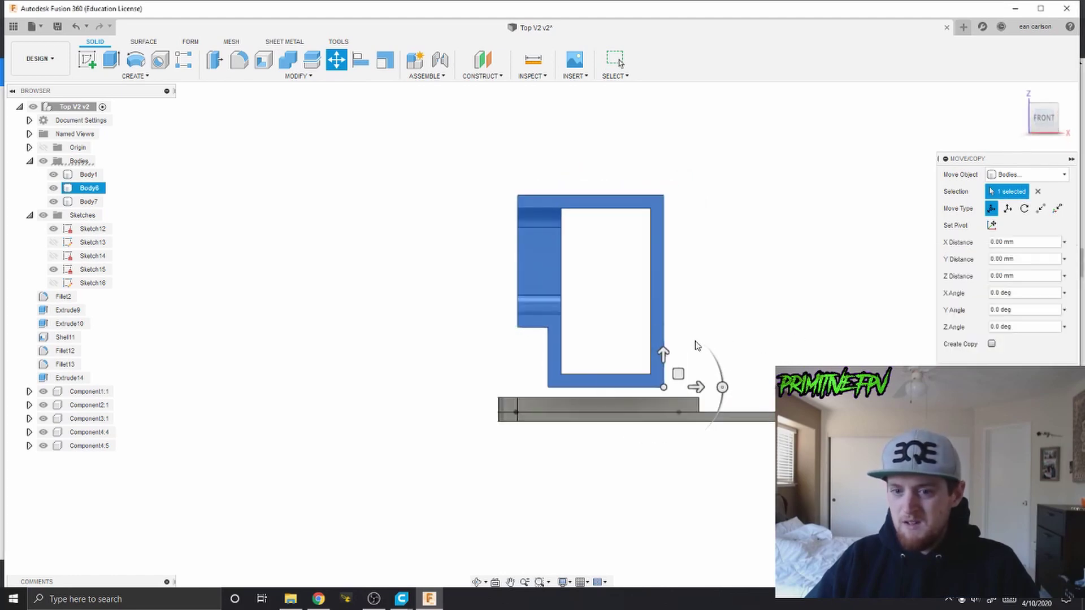
scroll(707, 356, up, 3)
drag(687, 419, 682, 444)
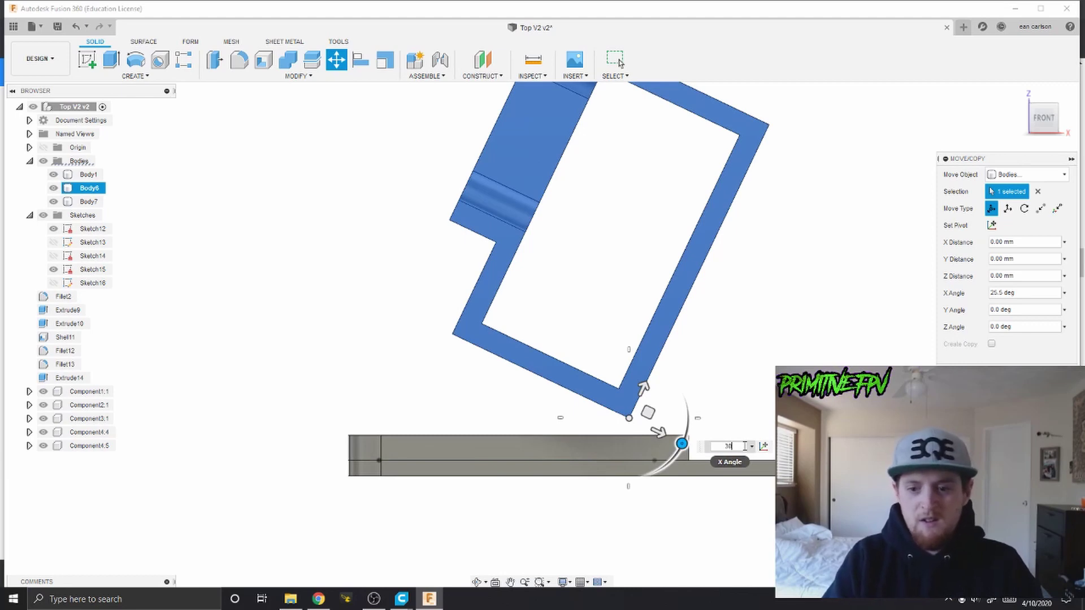
key(Return)
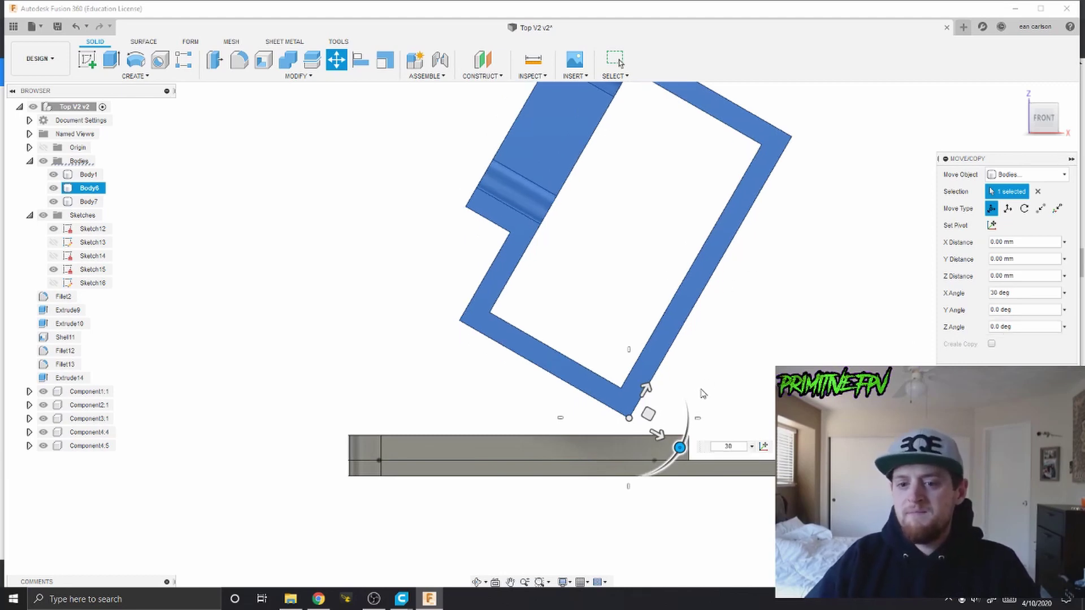
Shift the tilted housing toward the fork and down near the pad, about -8.747 mm in Y and -10.998 mm in Z
drag(648, 417, 561, 428)
click(1044, 103)
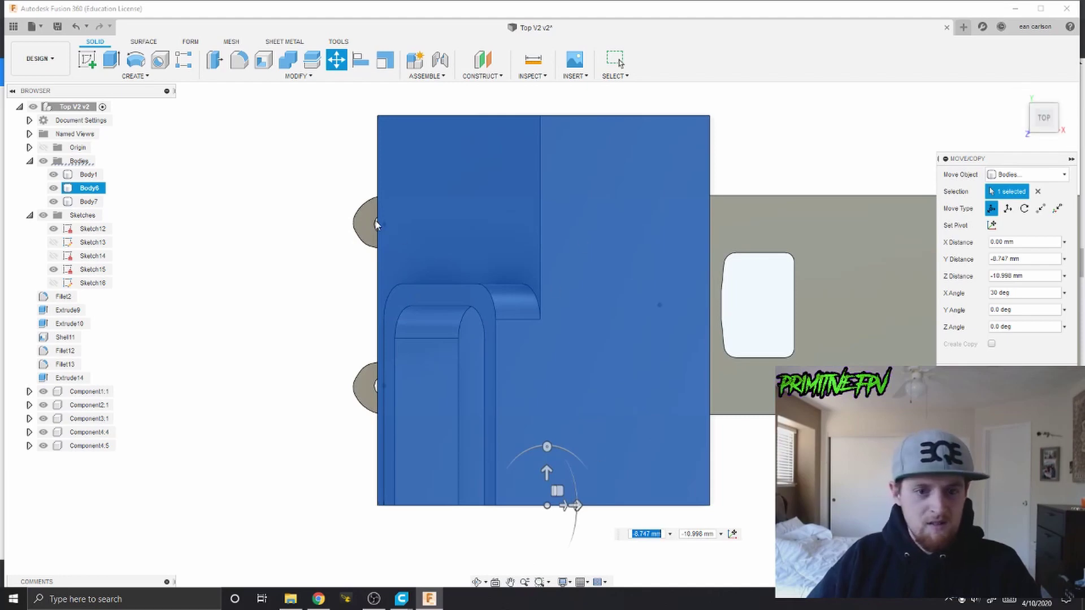
shift+middle_drag(484, 389, 490, 321)
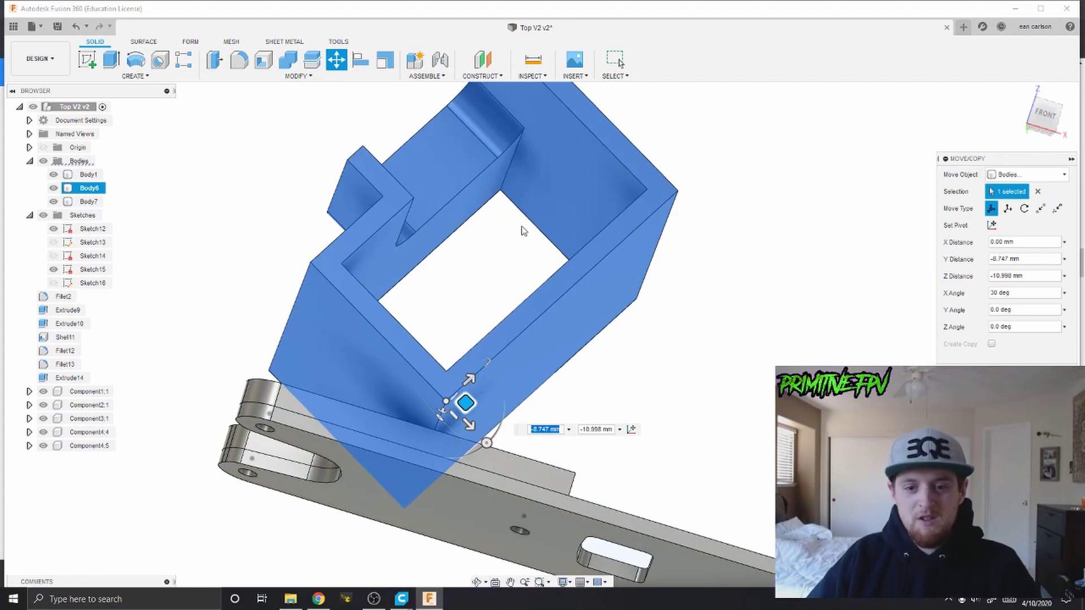
shift+middle_drag(523, 231, 527, 208)
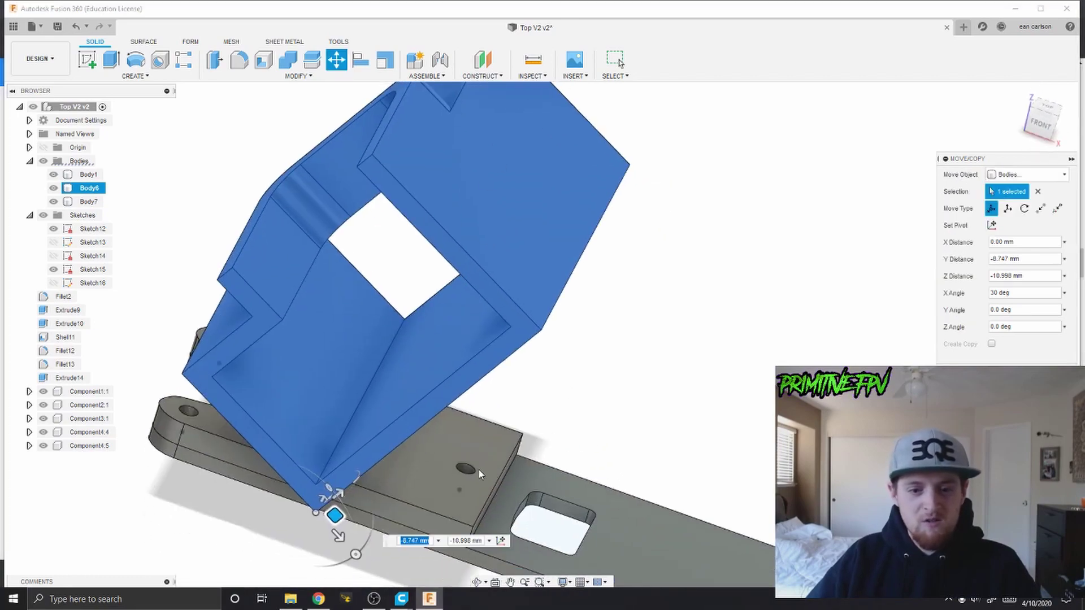
shift+middle_drag(308, 353, 460, 428)
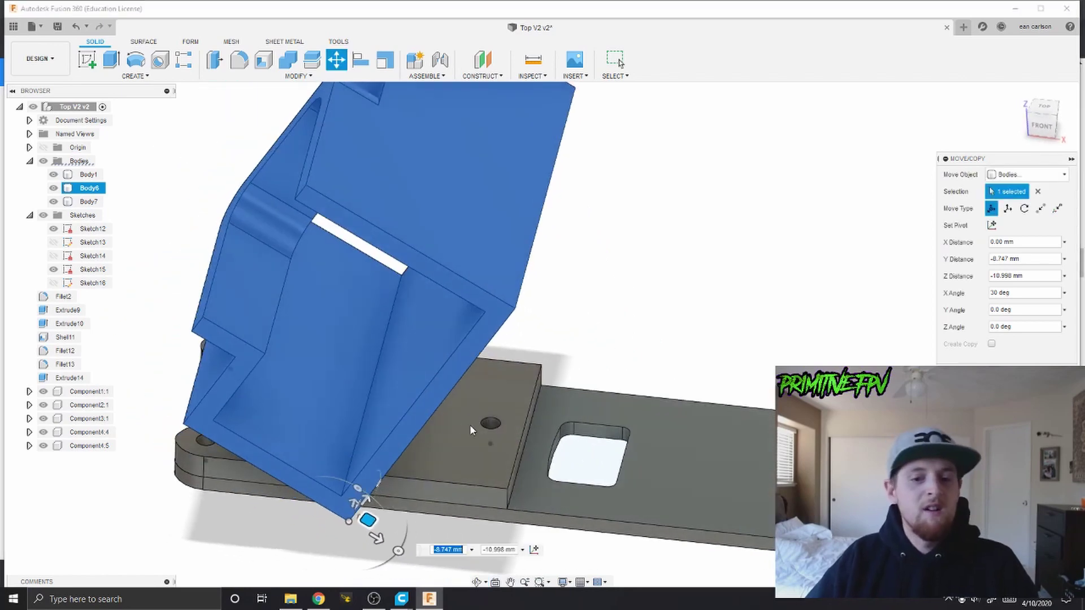
Readjust the tilted housing's position above the pad to about -5.158 mm in Y and -10.037 mm in Z
click(1042, 127)
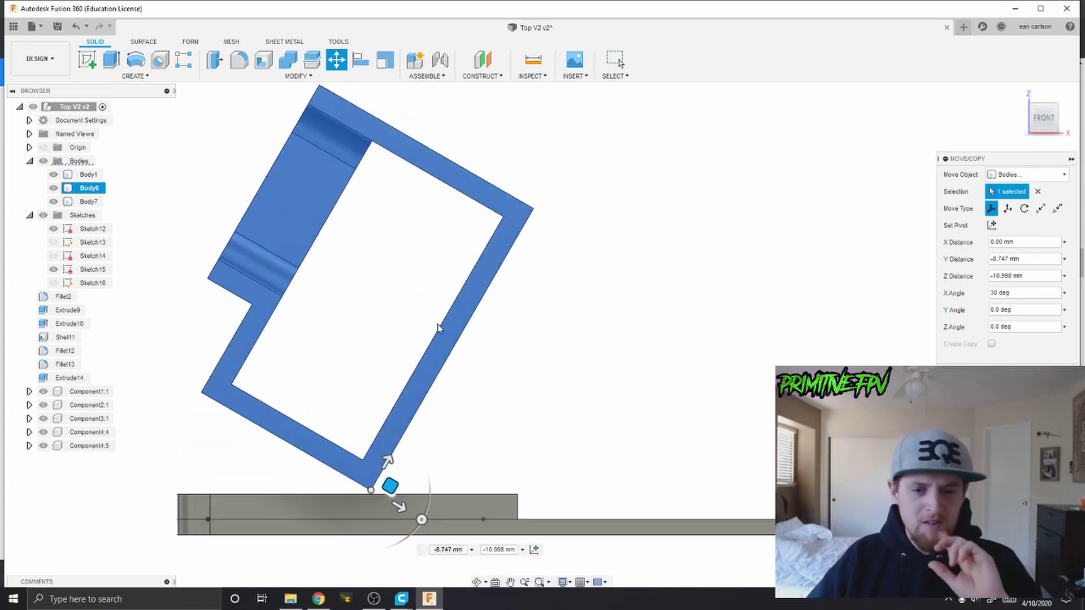
scroll(469, 346, up, 2)
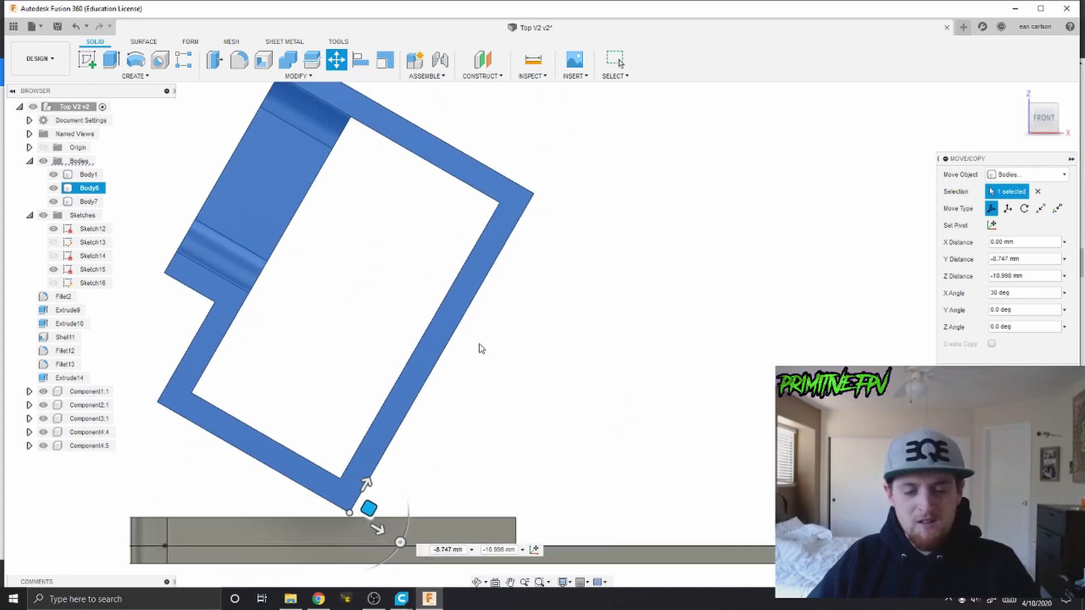
middle_drag(365, 374, 577, 341)
click(1045, 124)
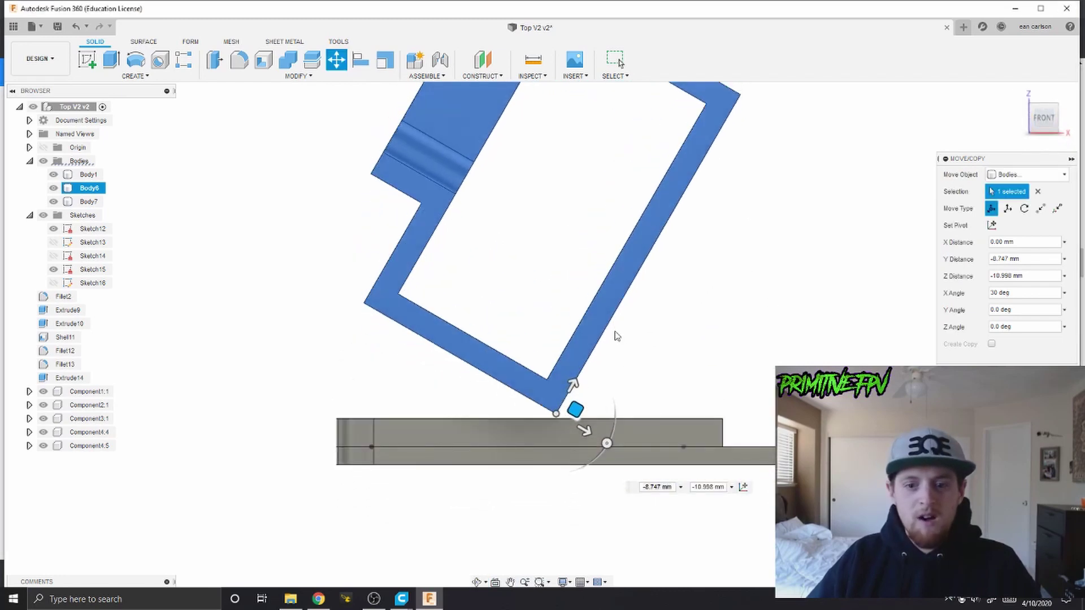
drag(576, 409, 593, 387)
Examine the tilted housing's clearance above the pad and its sideways alignment with the plate from the front and left
scroll(396, 382, down, 3)
shift+middle_drag(379, 382, 527, 366)
click(1042, 120)
middle_drag(700, 395, 662, 395)
scroll(664, 384, up, 3)
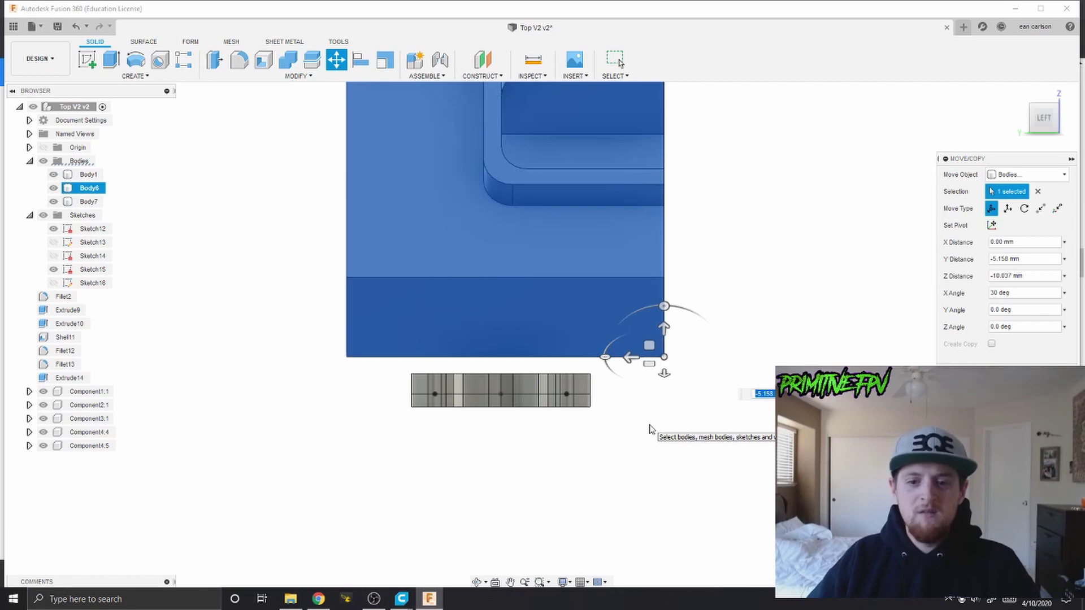
middle_drag(674, 424, 652, 441)
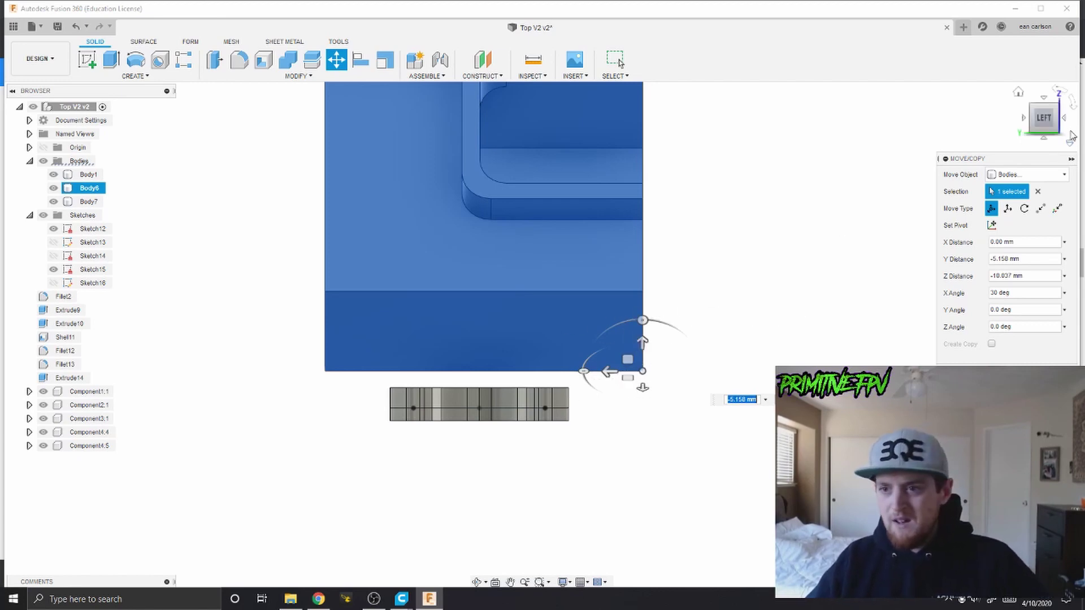
click(1067, 120)
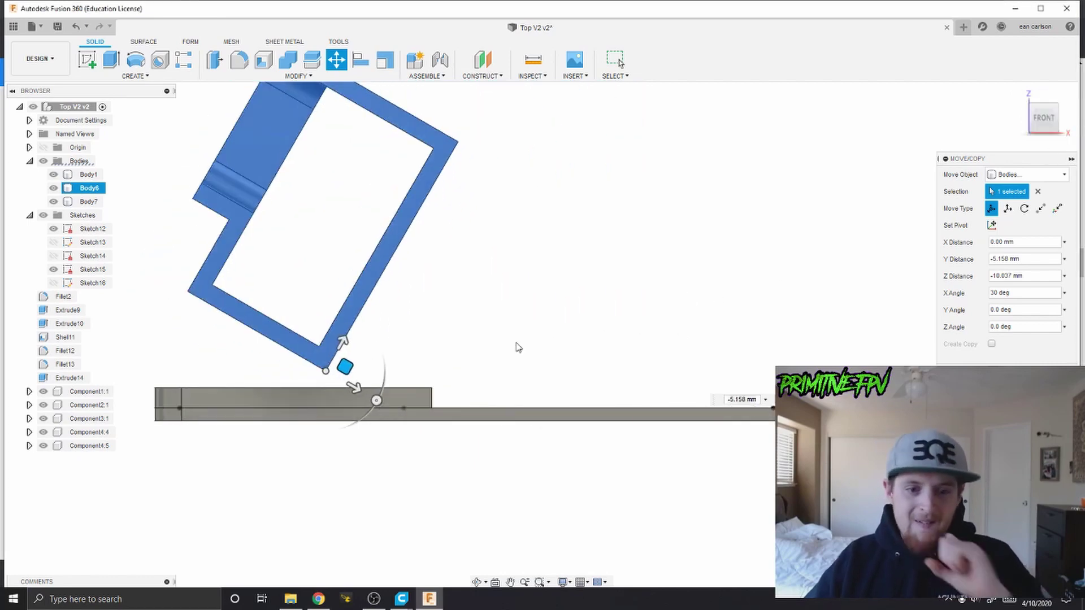
shift+middle_drag(428, 334, 557, 364)
click(1044, 120)
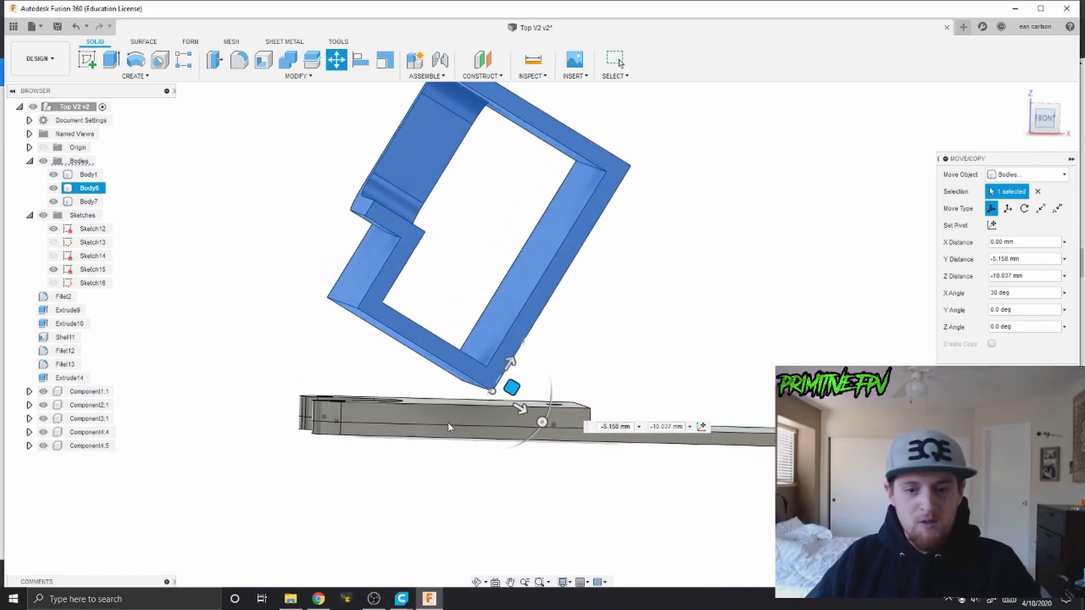
Readjust the tilted housing's position toward the fork and pad to about -6.949 mm in Y and -10.922 mm in Z
drag(512, 387, 490, 390)
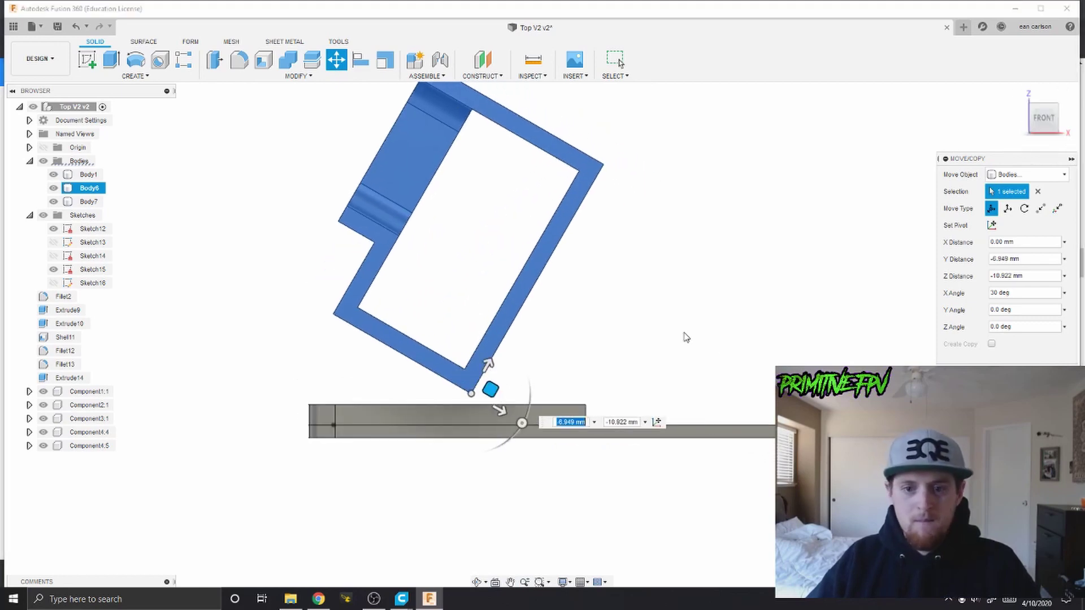
key(Return)
shift+middle_drag(544, 380, 607, 361)
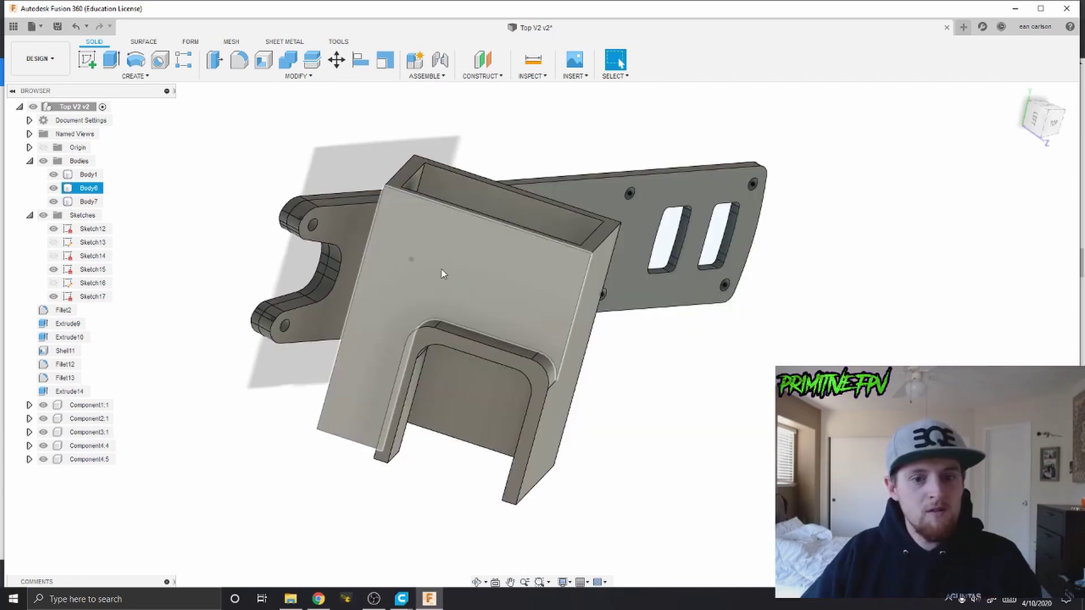
Start a sketch on the housing's flat face beside the rounded cutout and draw a 25.72 mm line inward from its outer edge
click(442, 269)
click(88, 63)
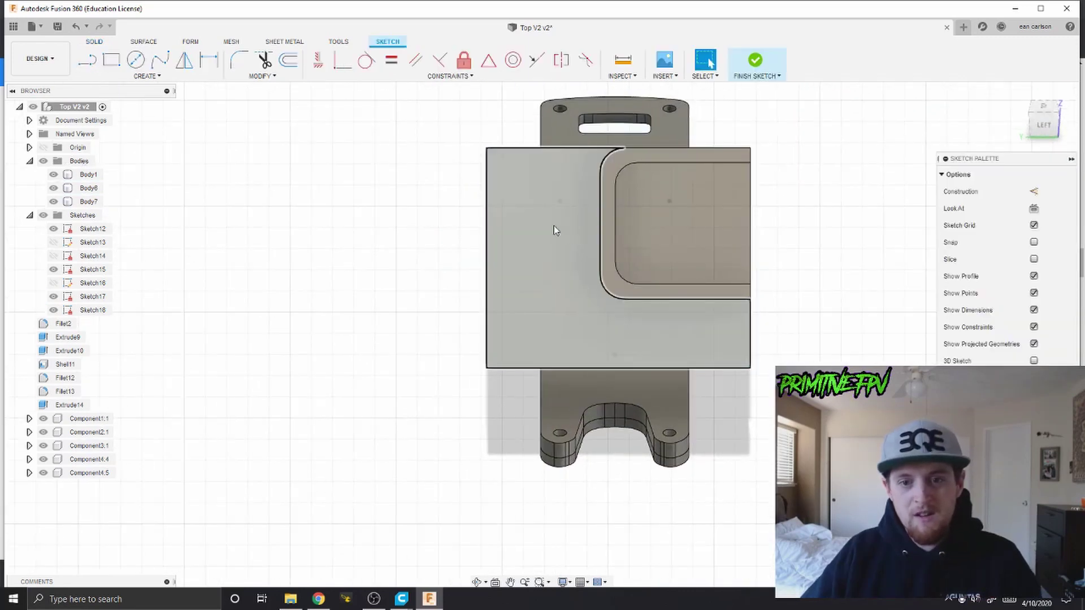
scroll(503, 230, up, 3)
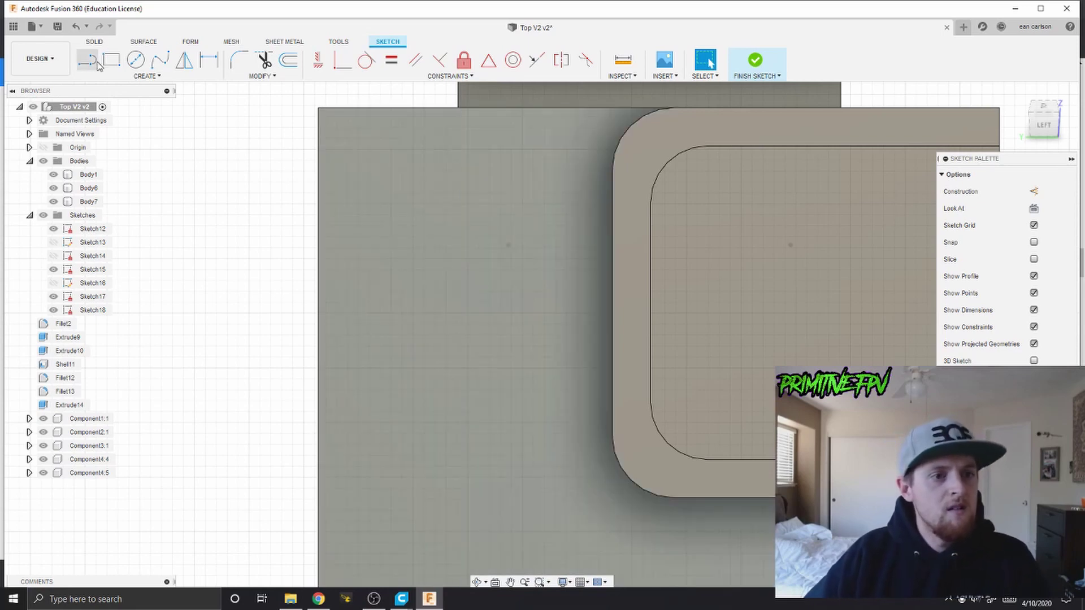
click(87, 59)
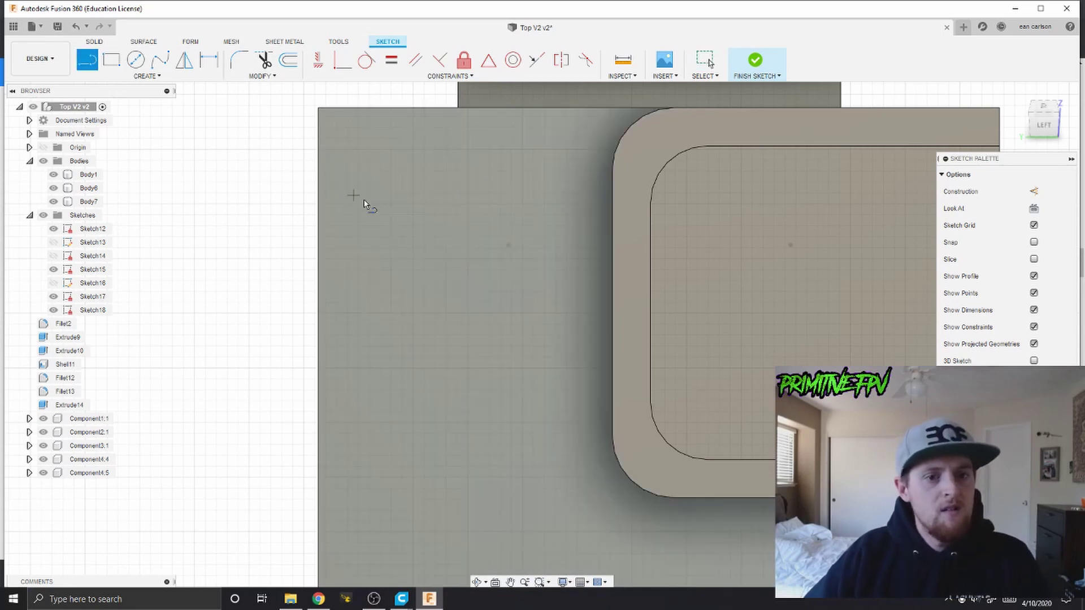
click(320, 172)
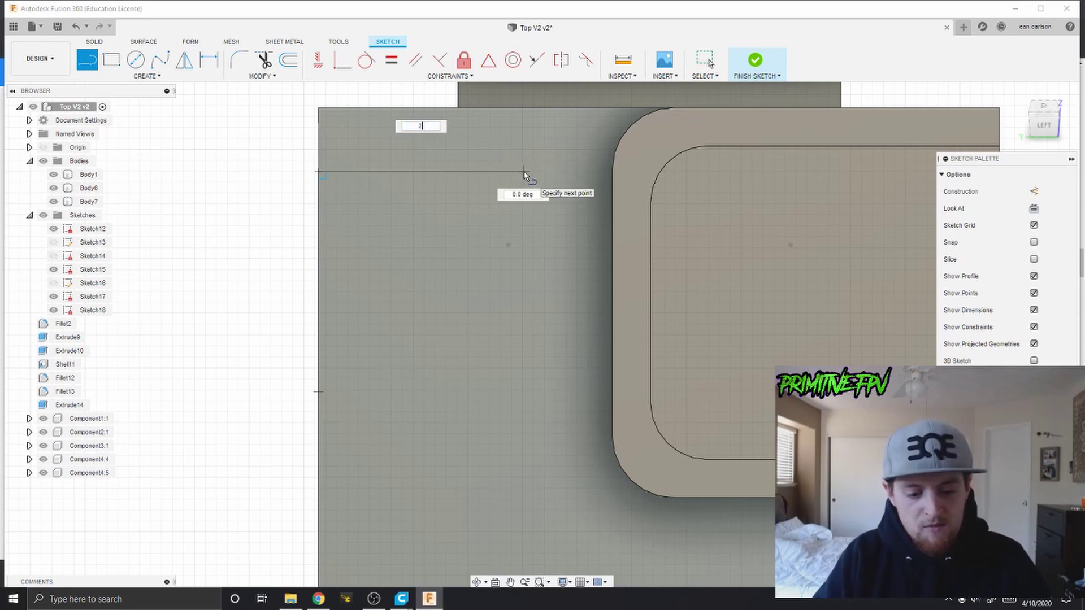
key(Tab)
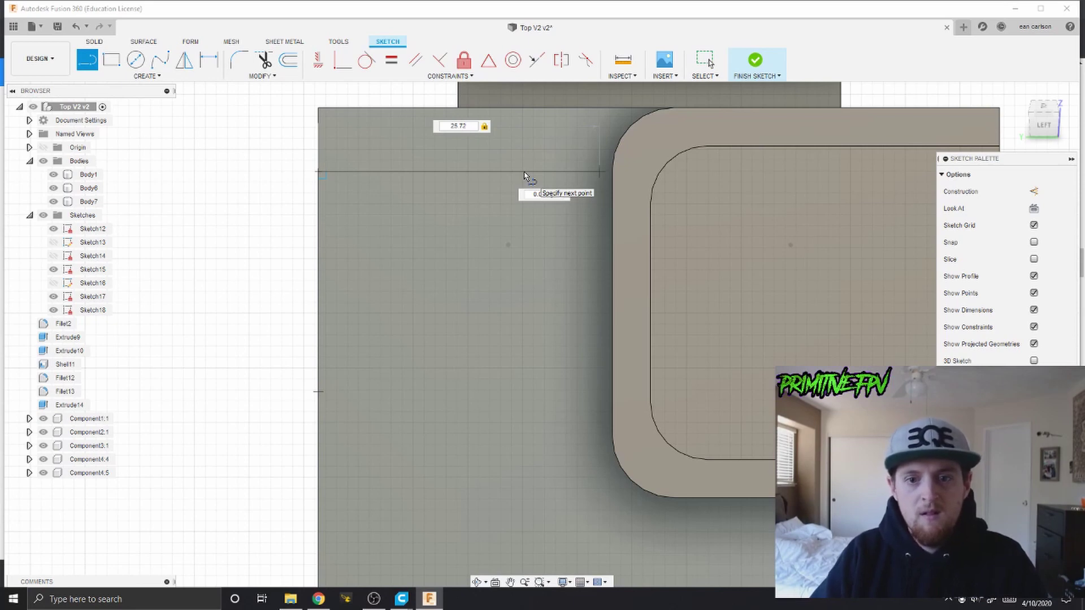
key(Return)
key(Escape)
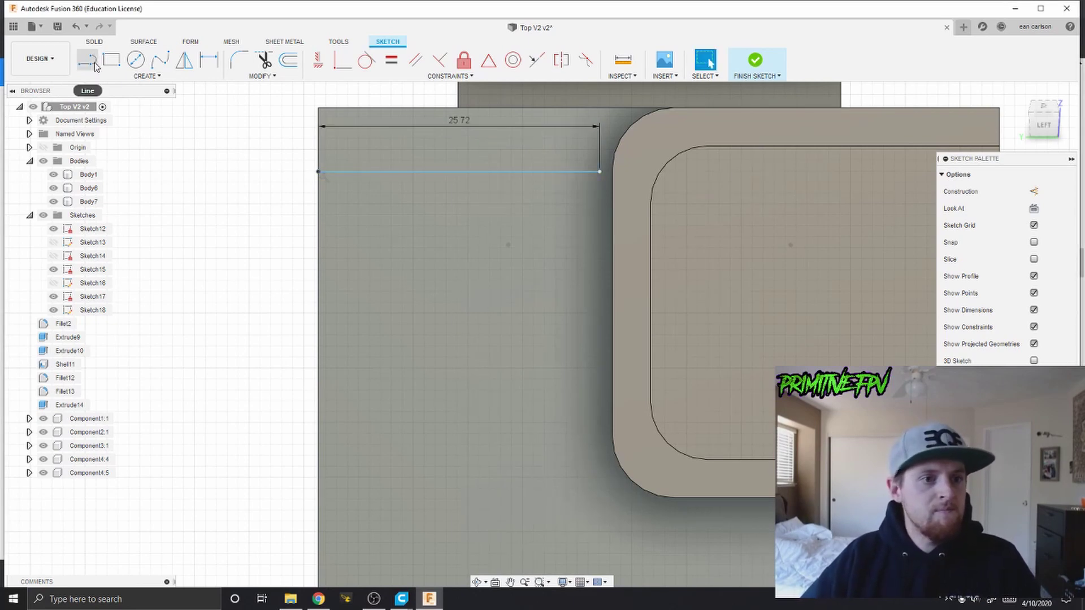
Draw a 27 mm line perpendicular to the face's upper edge, crossing the 25.72 mm line
click(94, 66)
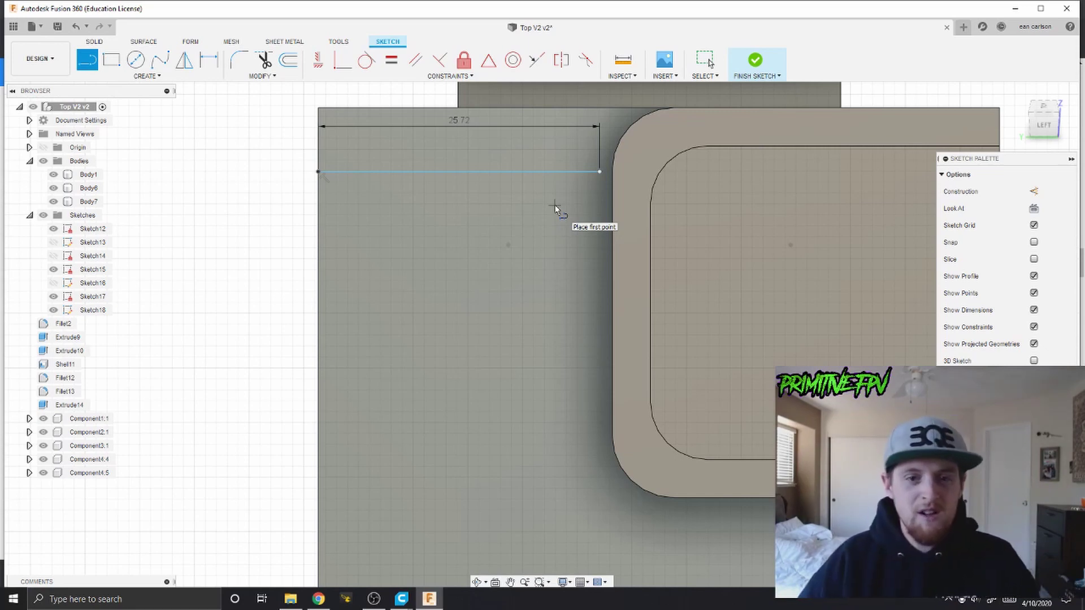
click(573, 107)
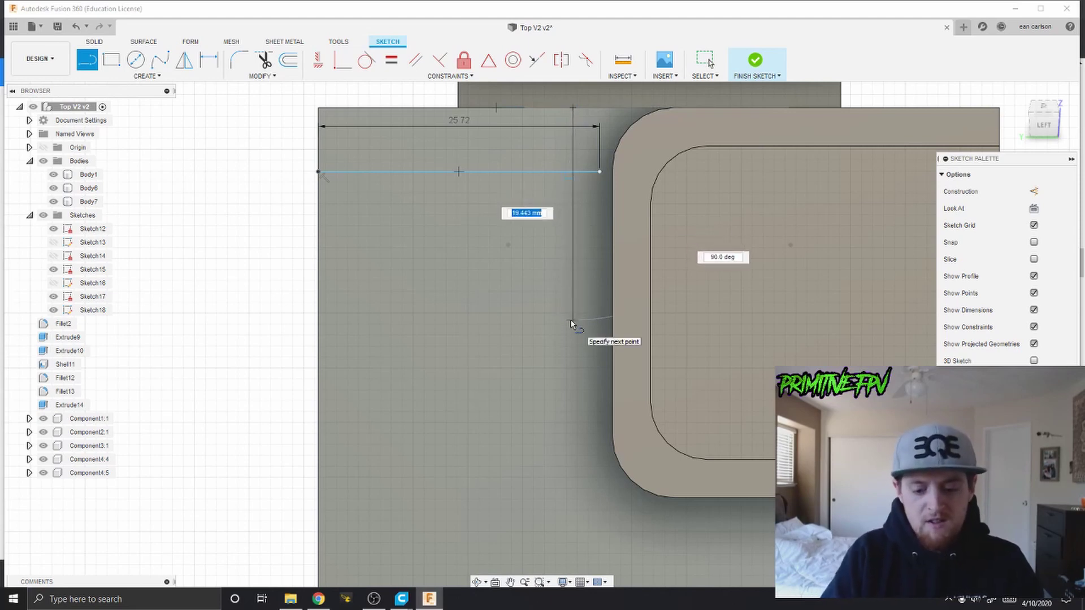
key(Tab)
key(Return)
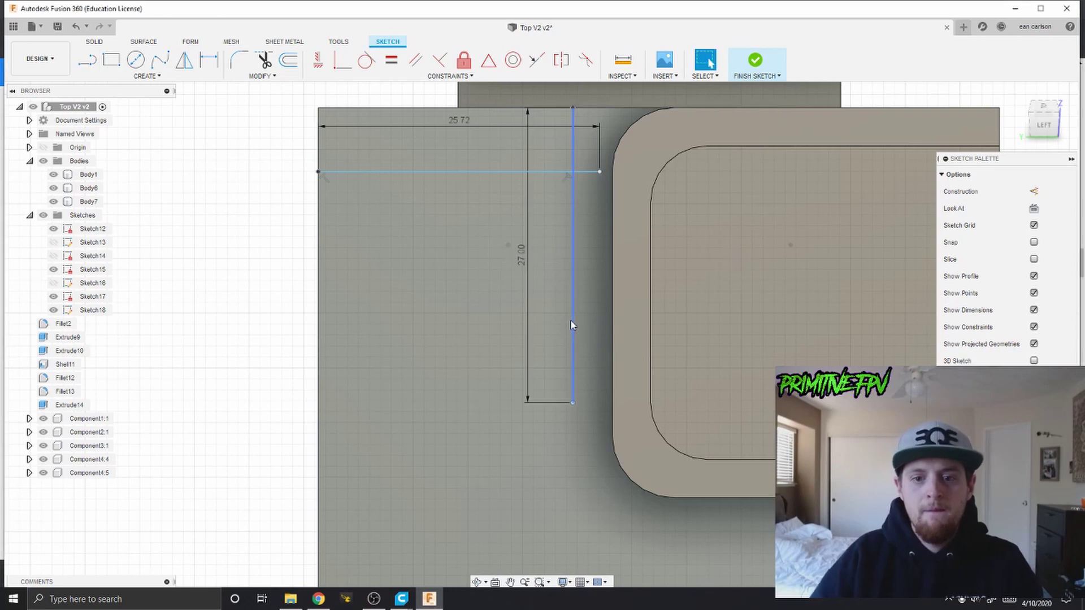
key(Escape)
click(761, 403)
key(Escape)
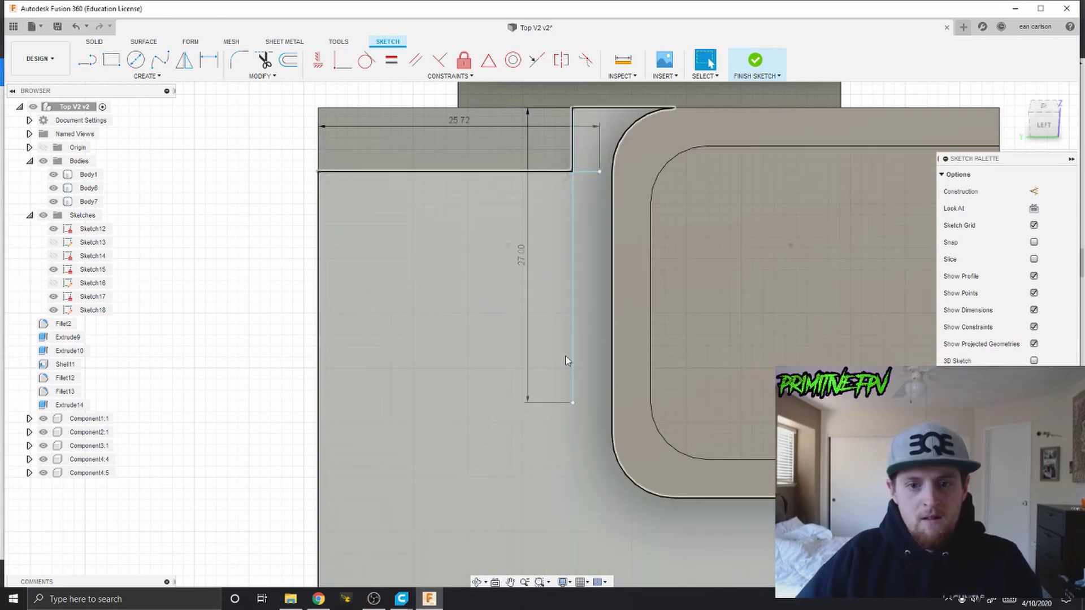
Draw a perpendicular line down from the 25.72 mm line's inner end and a parallel line at the 27 mm depth reaching the outer edge
click(89, 62)
click(600, 173)
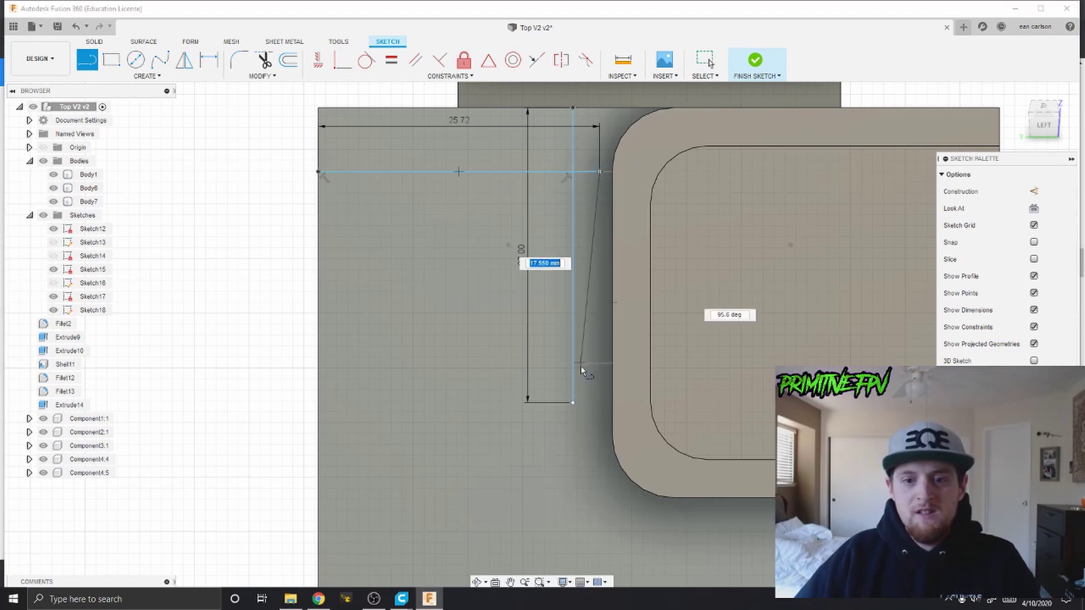
click(600, 435)
key(Escape)
click(600, 433)
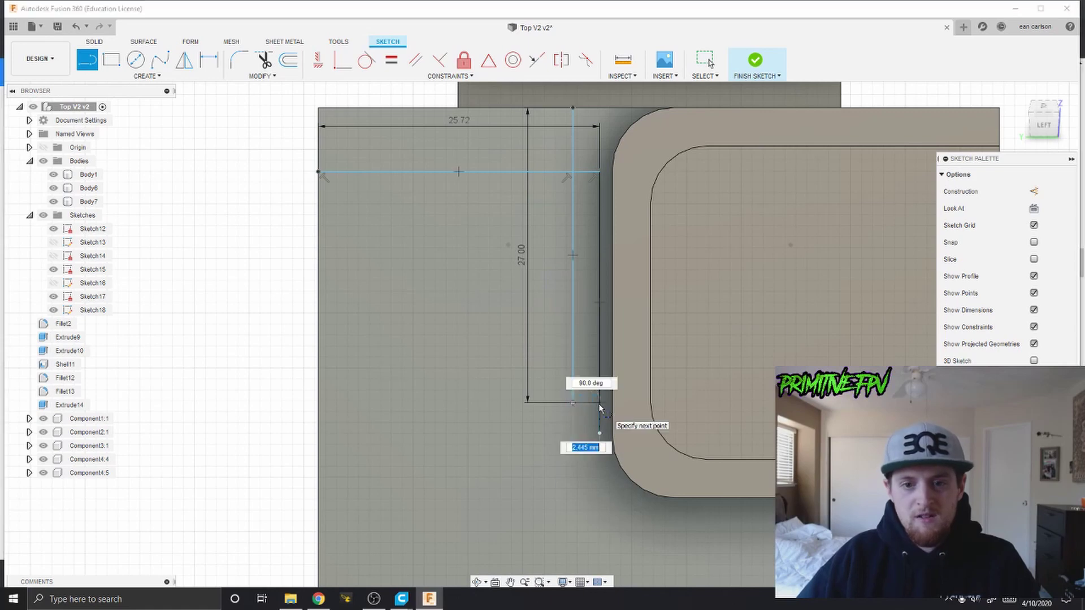
key(Escape)
click(573, 403)
click(318, 403)
key(Escape)
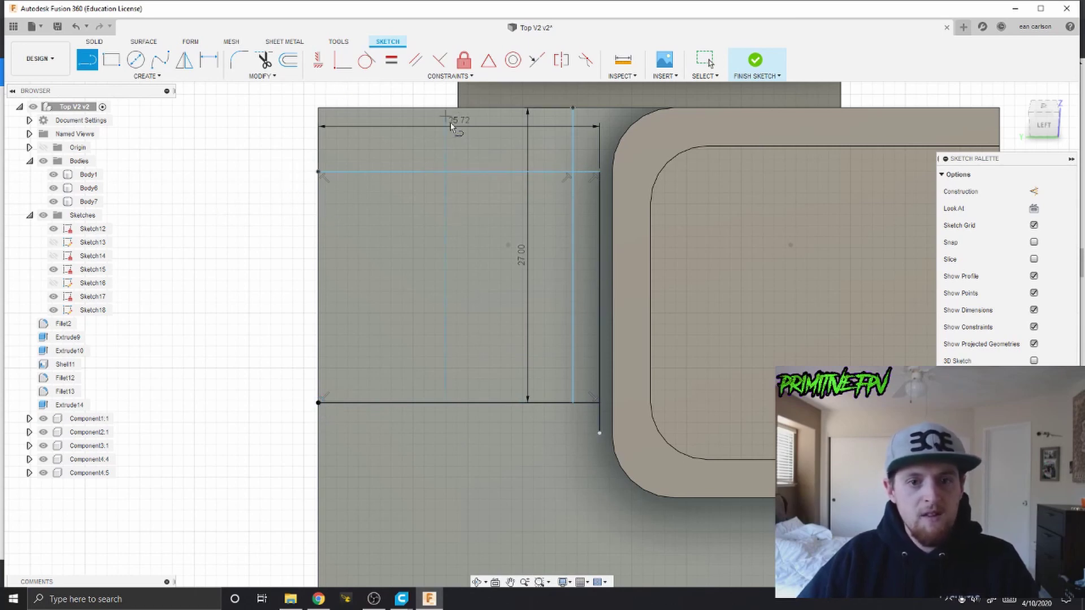
key(Escape)
Trim away the 27 mm guide line and the closing side's overhang below the lower line
click(263, 61)
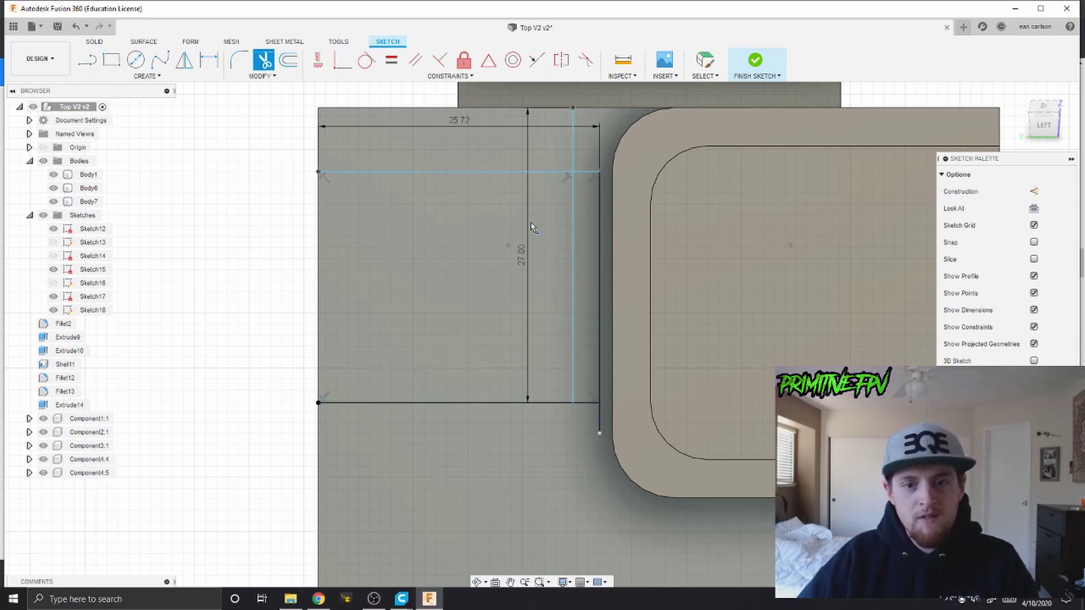
click(573, 210)
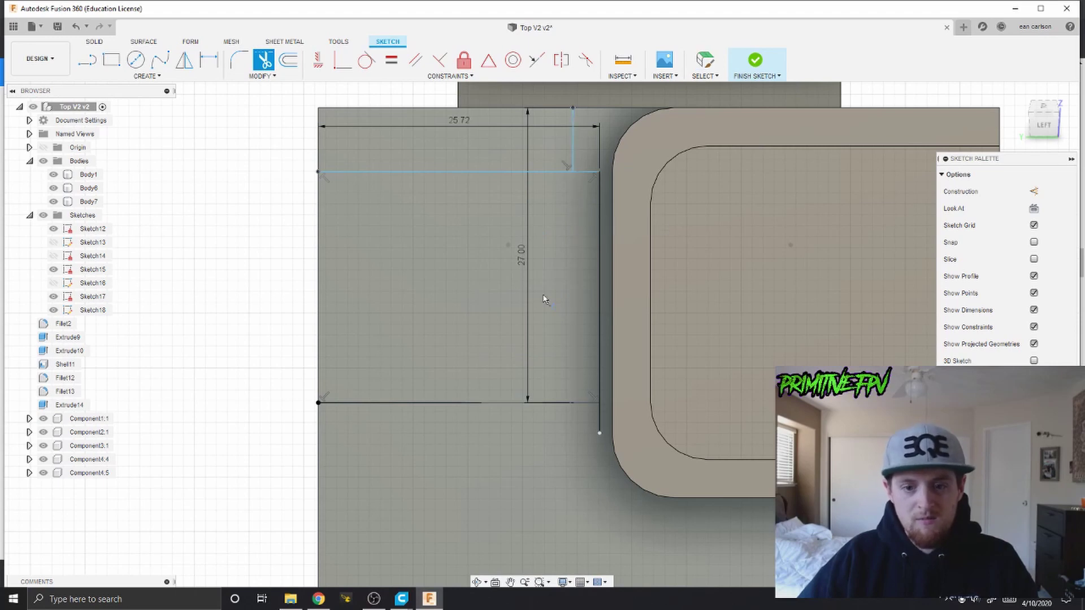
click(573, 138)
scroll(538, 300, up, 2)
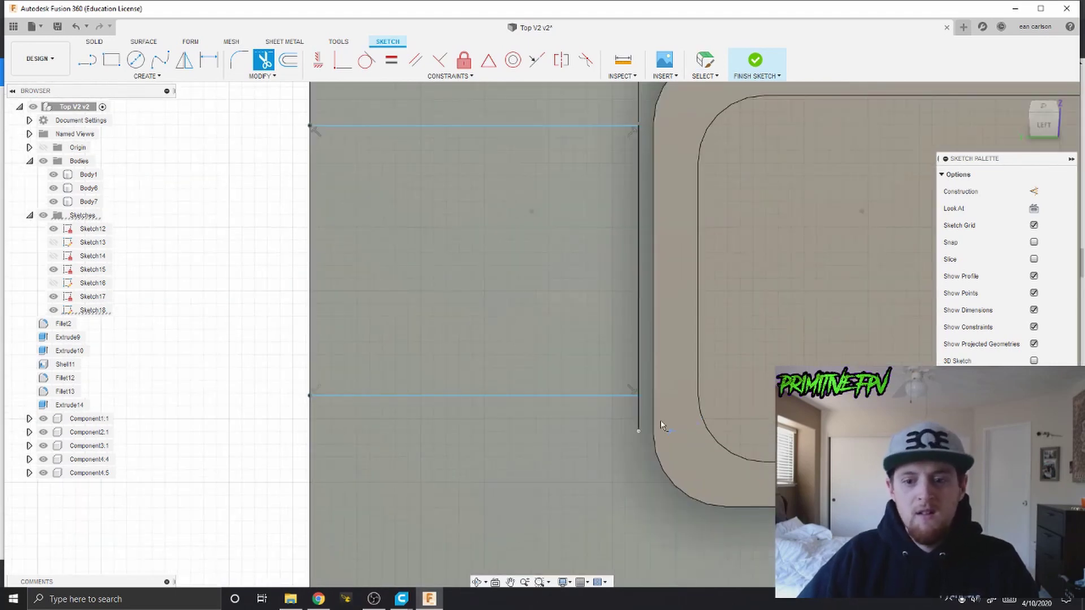
click(640, 418)
Draw a 7.32 mm line inward from the face's outer edge, between the two long parallel lines
mouse_move(310, 225)
shift+middle_down()
mouse_move(598, 373)
mouse_move(547, 331)
mouse_move(449, 294)
mouse_move(583, 417)
mouse_move(346, 253)
mouse_move(351, 321)
shift+middle_up()
click(82, 65)
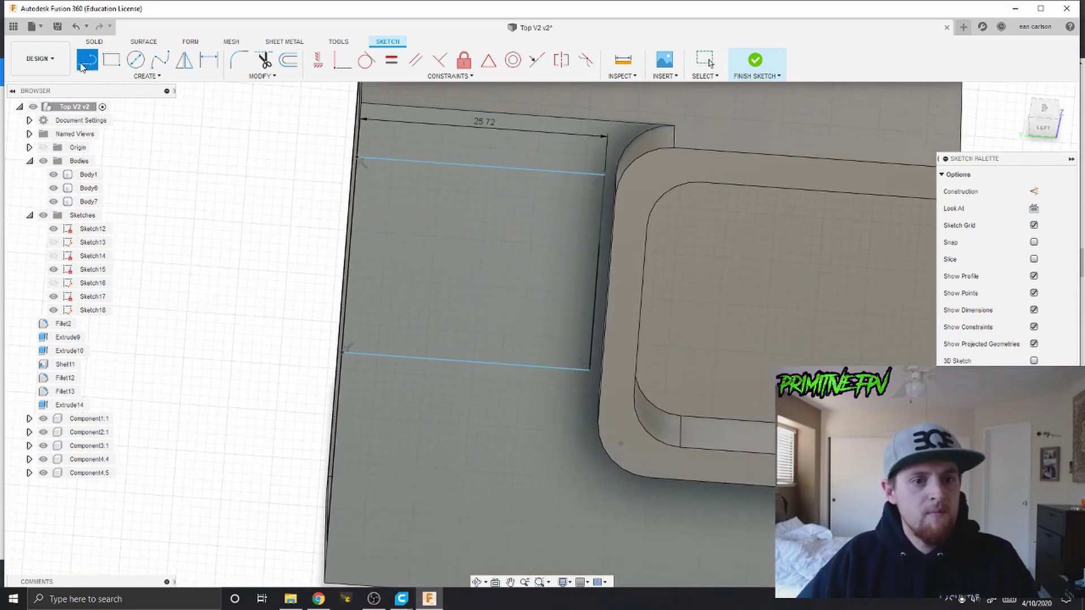
click(355, 216)
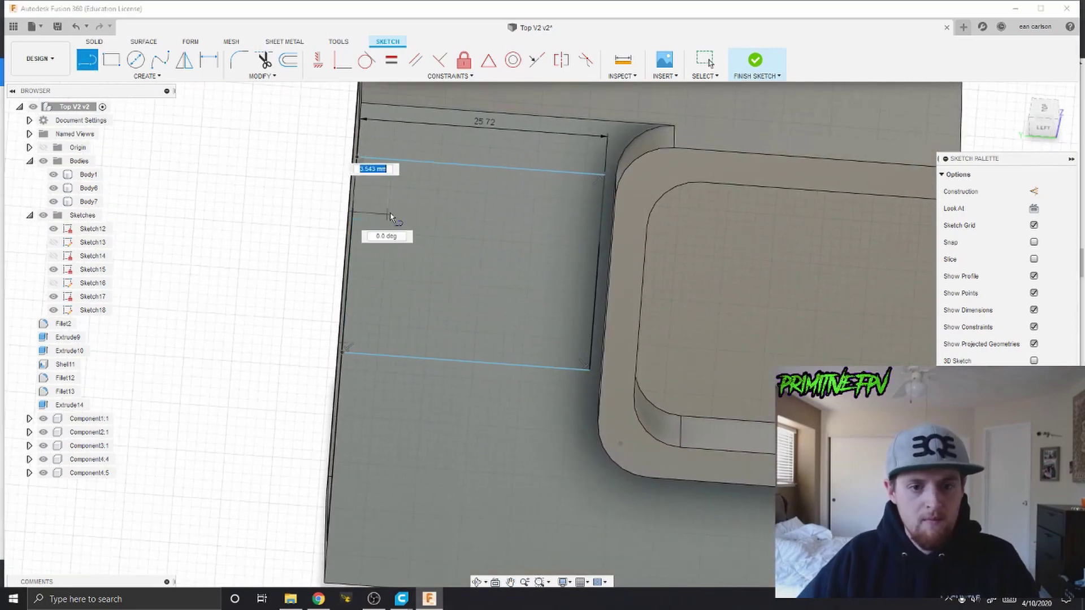
text(7.32)
key(Tab)
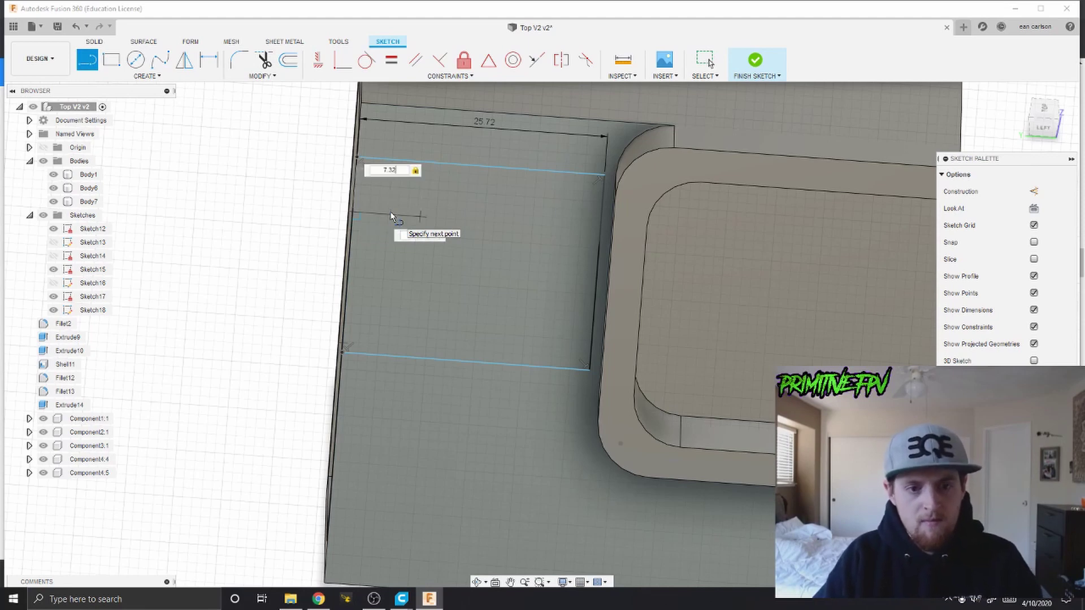
key(Return)
key(Escape)
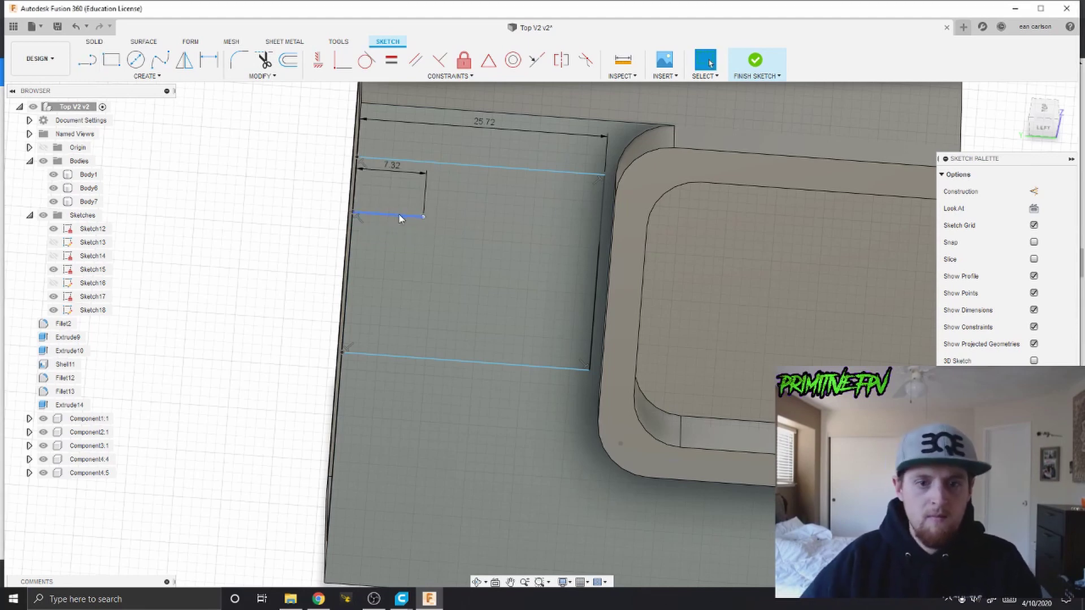
Draw perpendicular lines from the 7.32 mm line's end to both long parallel lines, closing the rectangular window profile
click(95, 64)
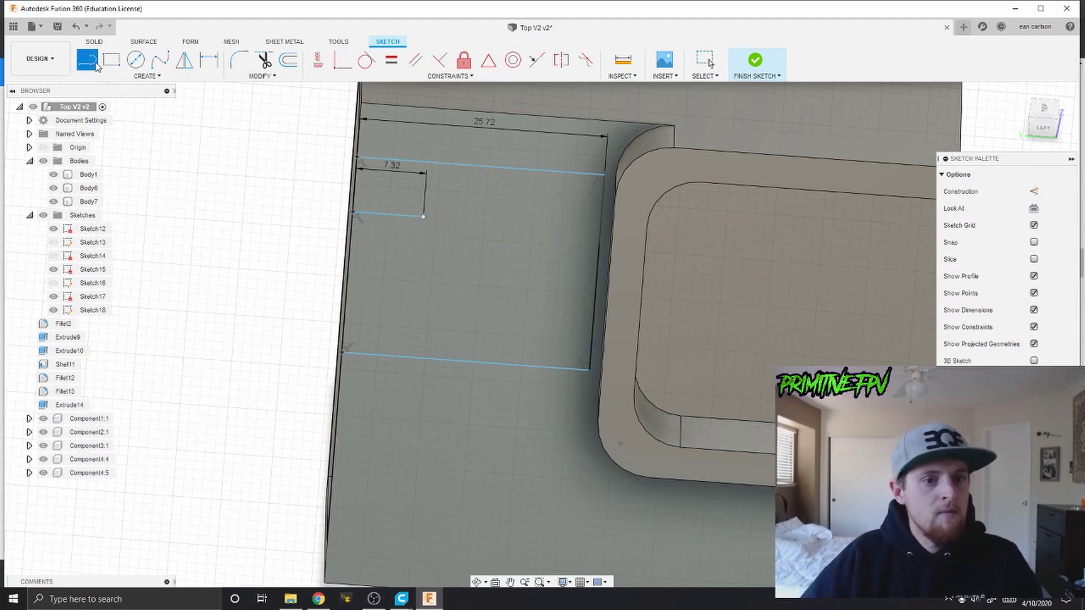
right_click(425, 220)
click(424, 216)
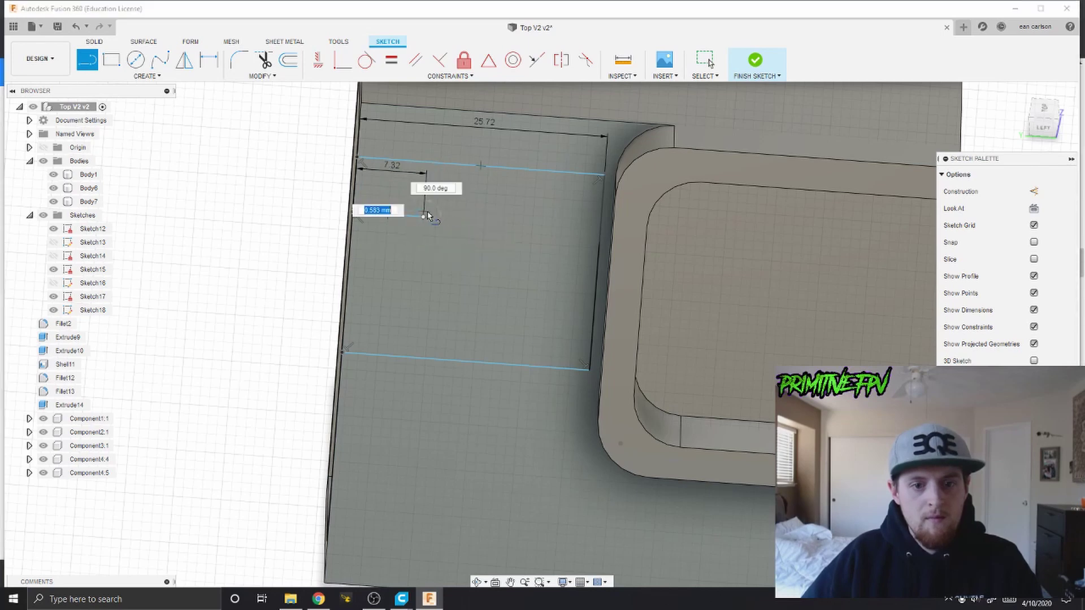
click(430, 164)
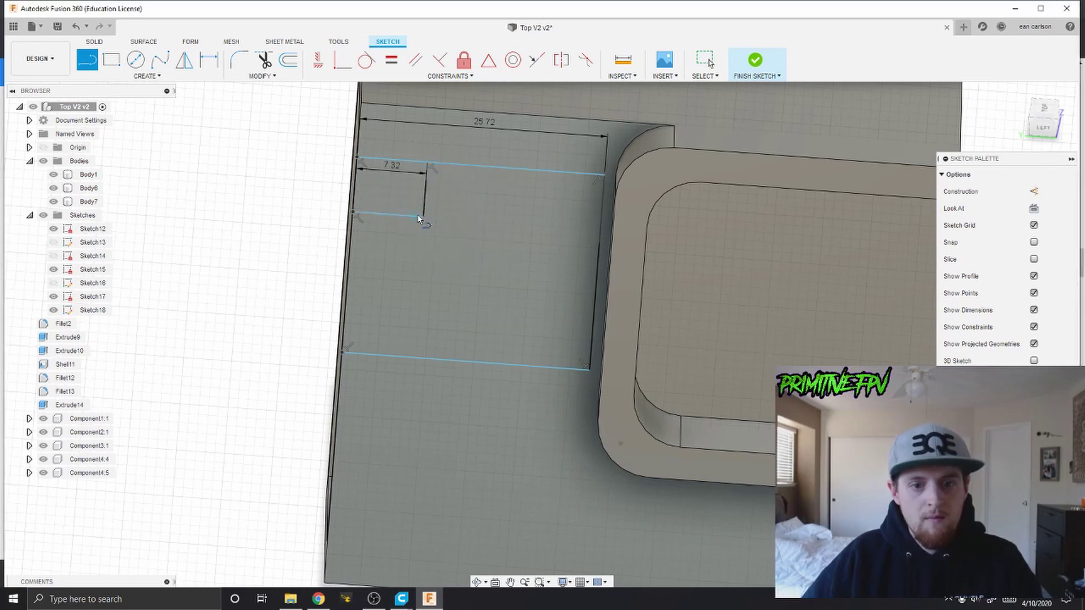
click(424, 217)
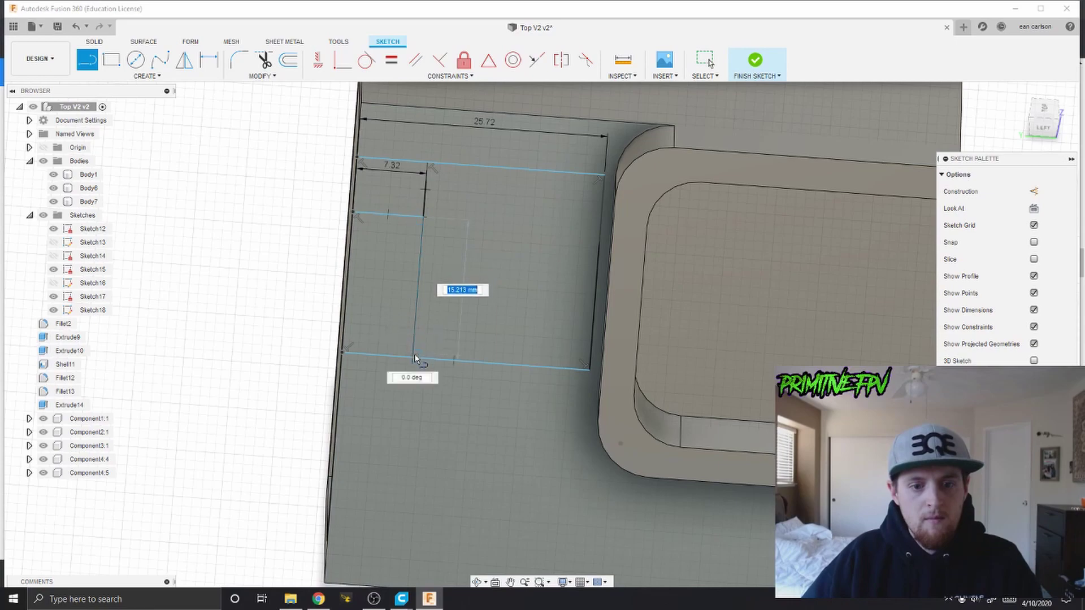
click(415, 356)
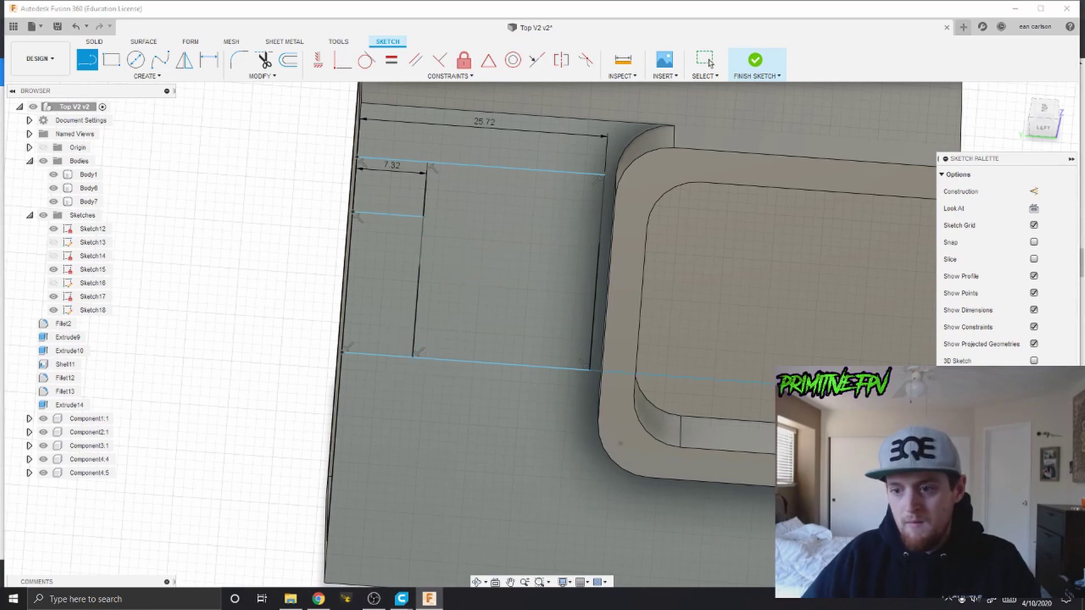
Finish the sketch and extrude the rectangular profile inward to cut a window through the housing wall
click(755, 63)
mouse_move(498, 403)
shift+middle_down()
mouse_move(549, 395)
mouse_move(537, 379)
shift+middle_up()
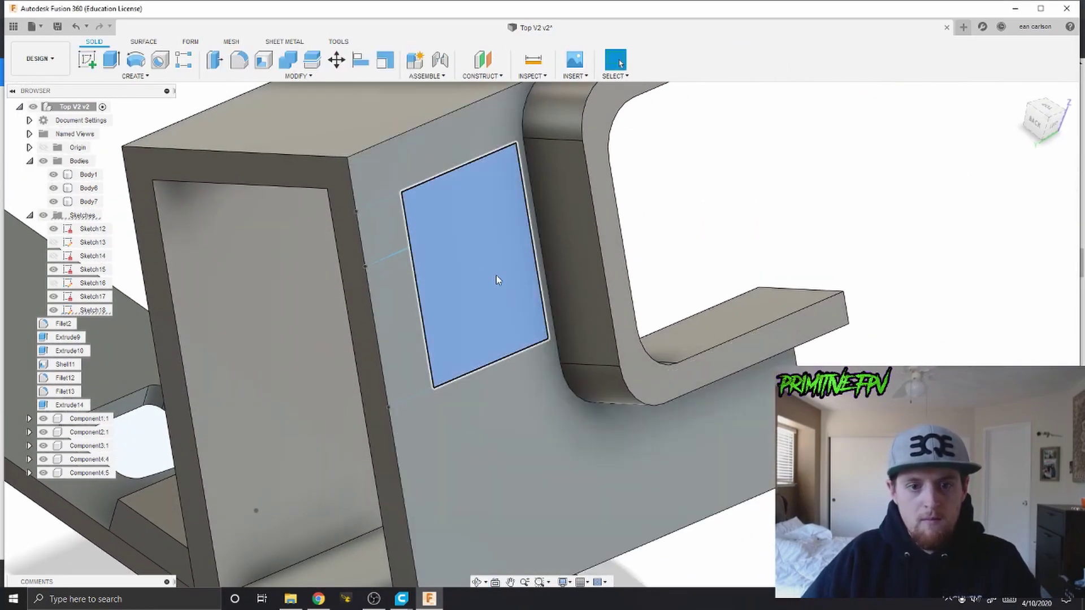
click(497, 277)
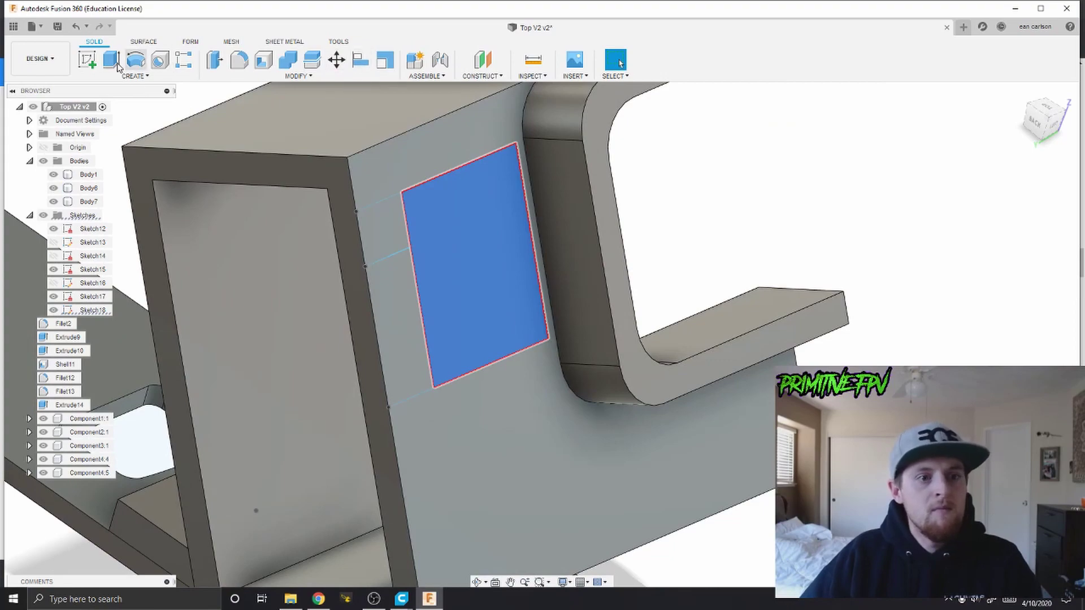
click(105, 63)
drag(487, 267, 424, 265)
shift+middle_drag(424, 265, 461, 266)
click(1013, 329)
Start a sketch on the housing's adjacent large flat face and draw a 22.09 mm line inward from its short outer edge
shift+middle_drag(806, 322, 565, 321)
middle_drag(346, 310, 650, 448)
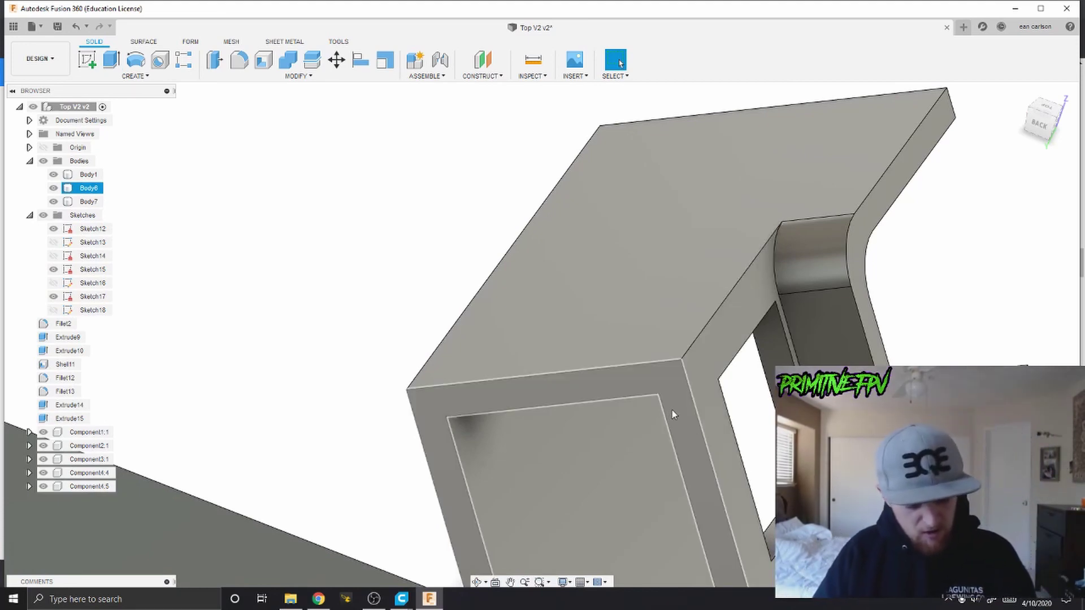
key(l)
click(678, 282)
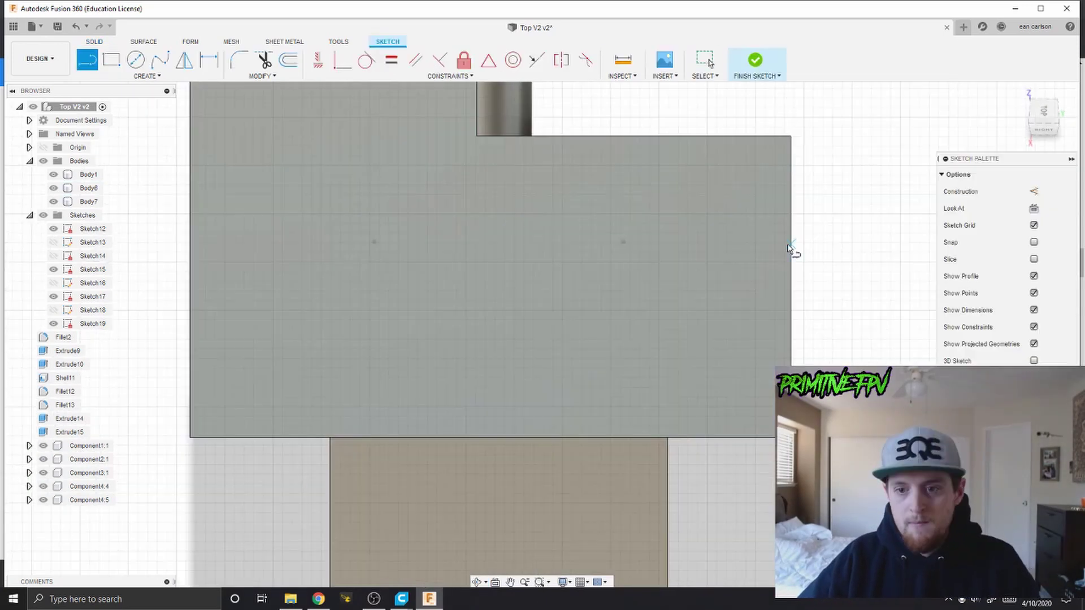
click(790, 244)
click(577, 245)
key(Escape)
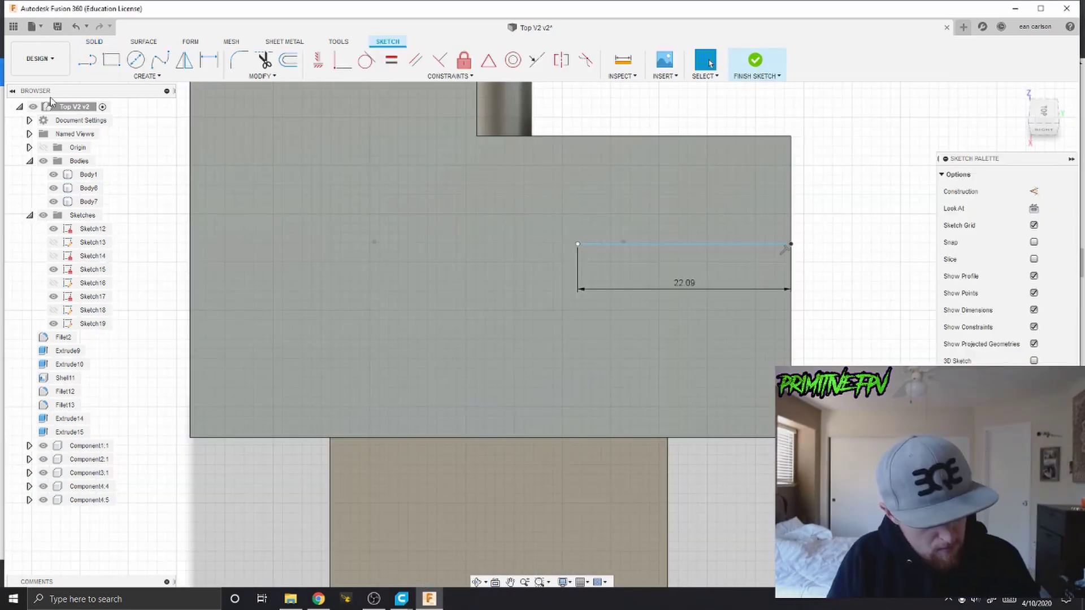
Draw an 8.25 mm line from the same edge point along the 22.09 mm line
key(l)
click(790, 244)
text(8.25)
key(Return)
key(Escape)
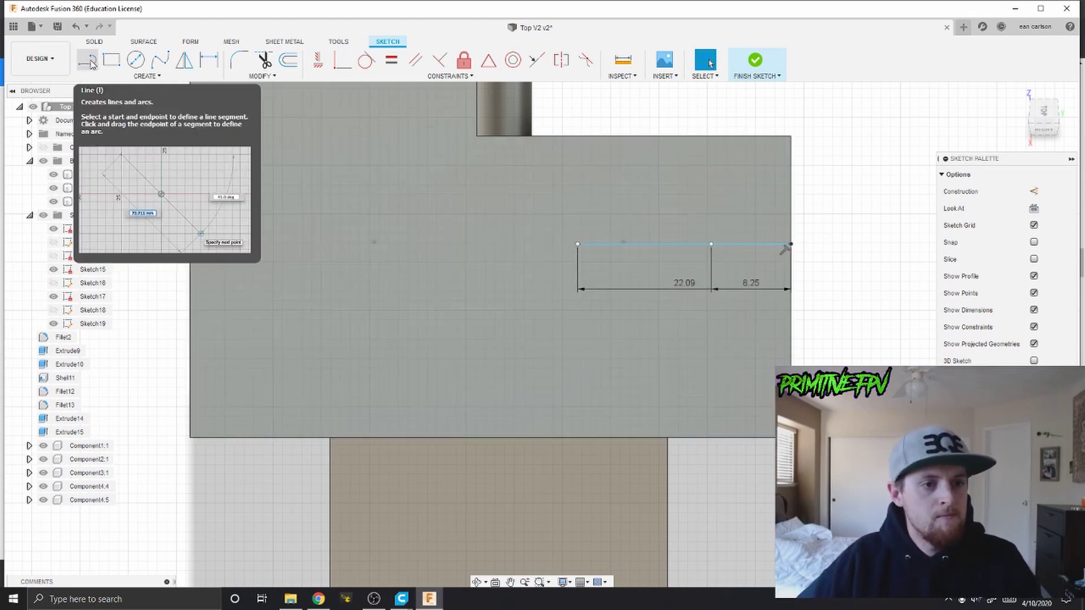
Draw an 18.7 mm line perpendicular to the face's long lower edge, ending just short of the 22.09 mm line
click(87, 60)
click(690, 437)
text(18.7)
key(Return)
key(Escape)
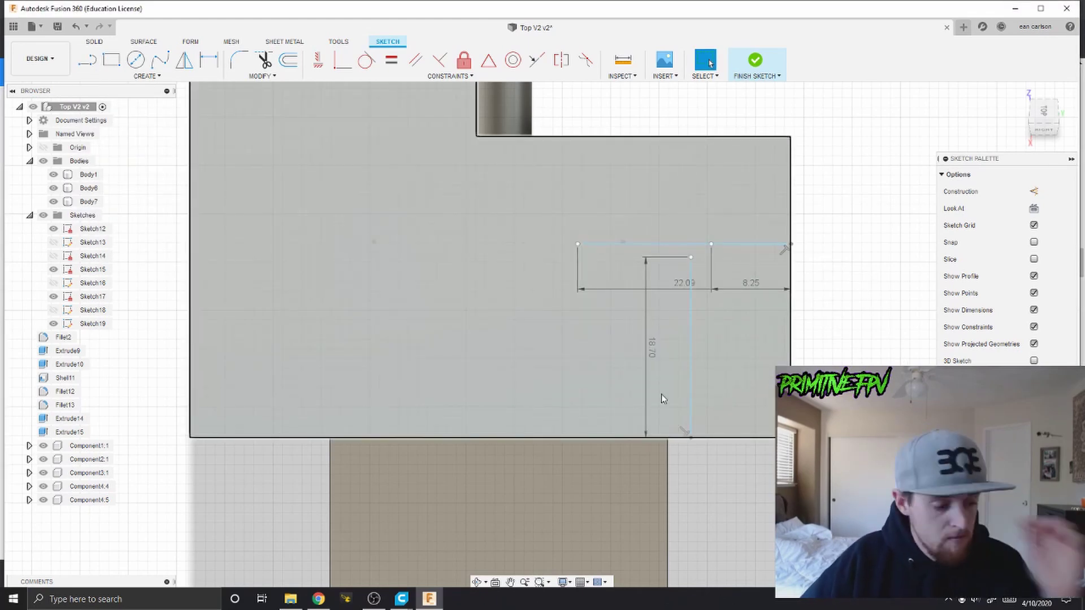
Draw a 7 mm line from the same lower edge point along the 18.7 mm line
key(l)
click(690, 437)
text(7)
key(Return)
key(Escape)
Draw lines from the inner ends of the 18.7, 22.09 and 7 mm lines to outline a rectangular window on the face
click(89, 62)
click(690, 257)
double_click(559, 257)
click(577, 244)
double_click(578, 382)
click(691, 370)
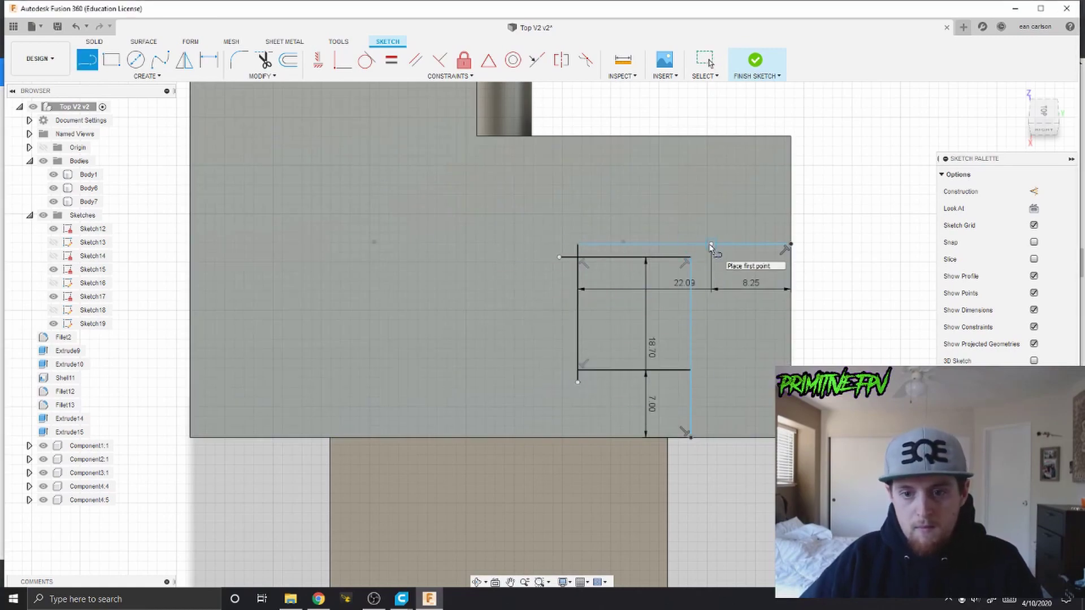
click(578, 370)
Extrude-cut the rectangular window profile through the housing wall
key(Escape)
key(e)
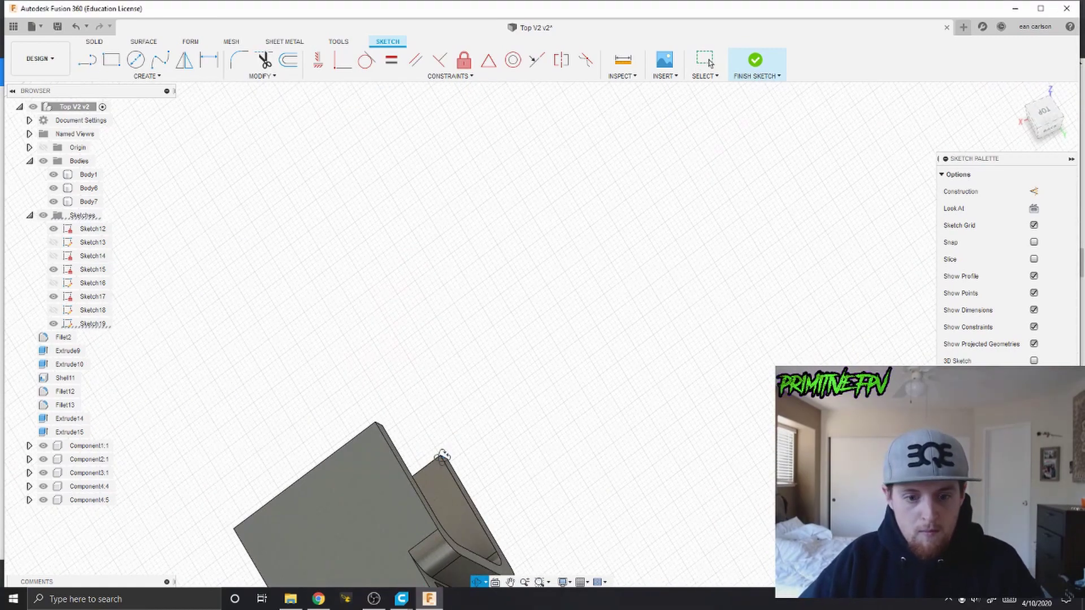
key(Return)
scroll(448, 395, down, 5)
shift+middle_drag(380, 382, 424, 373)
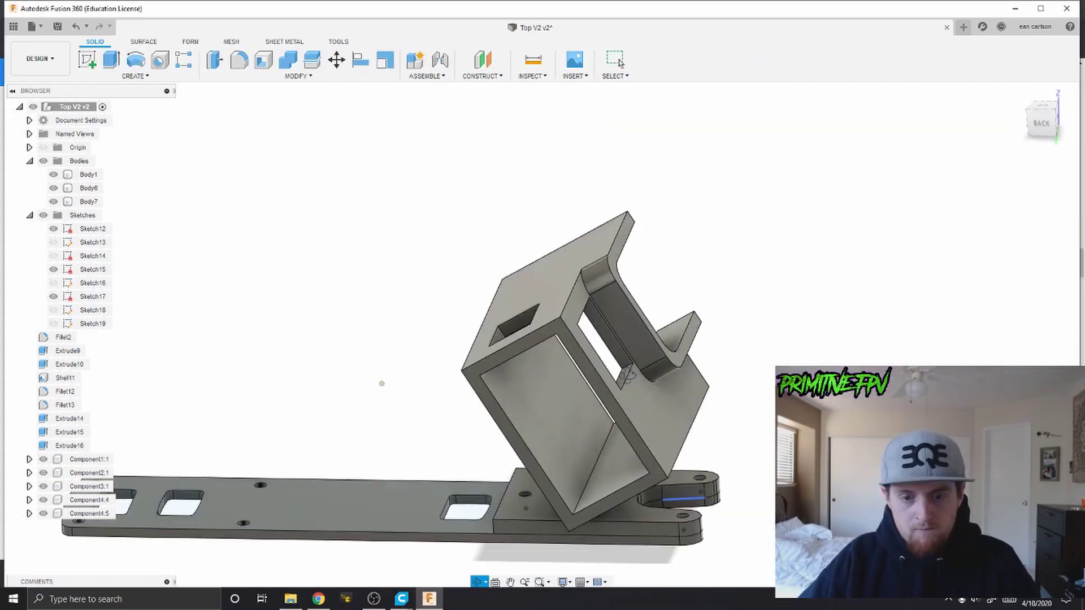
Start a sketch on the raised base pad's long side face, viewed from the back below the tilted housing
shift+middle_drag(356, 280, 509, 353)
scroll(632, 334, down, 2)
shift+middle_drag(465, 296, 465, 333)
scroll(751, 274, down, 3)
middle_drag(499, 293, 356, 298)
shift+middle_drag(436, 290, 384, 279)
scroll(579, 248, up, 3)
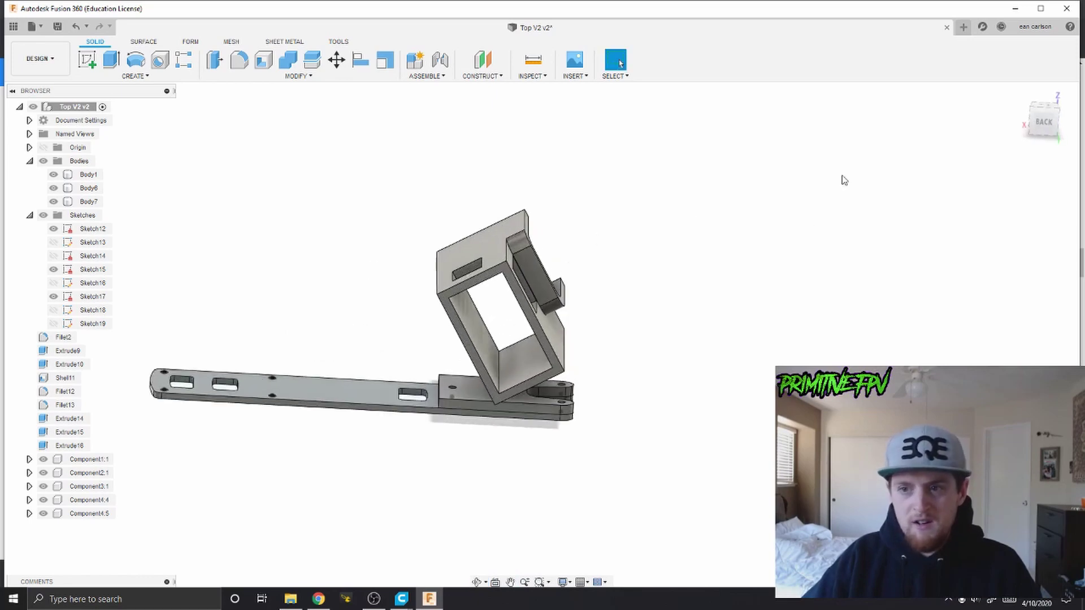
click(1045, 122)
scroll(485, 257, up, 2)
middle_drag(450, 275, 443, 288)
scroll(443, 288, up, 3)
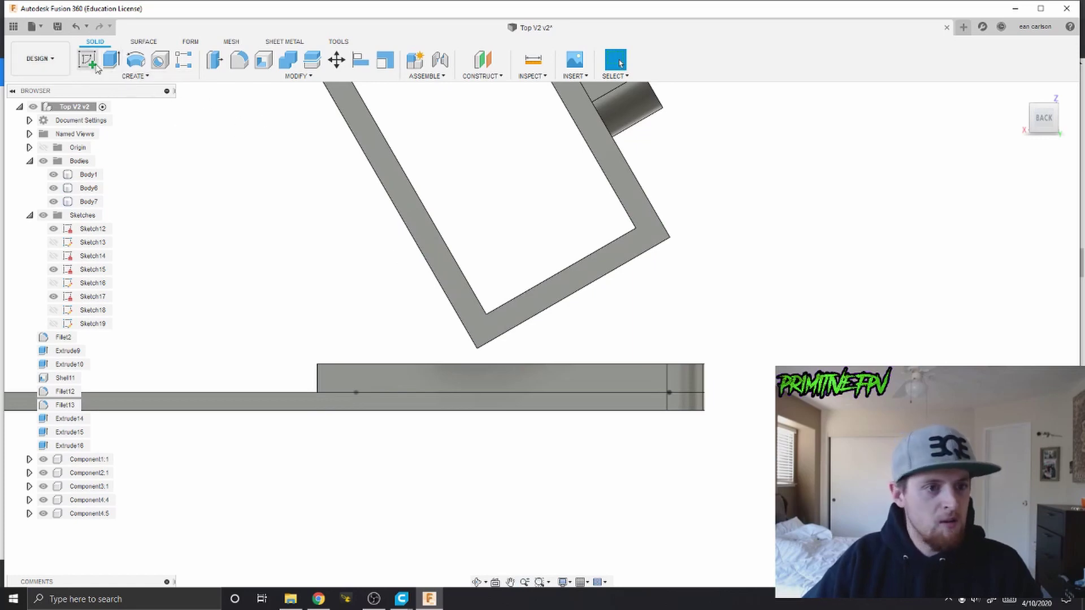
shift+middle_drag(360, 357, 397, 357)
click(455, 372)
click(457, 375)
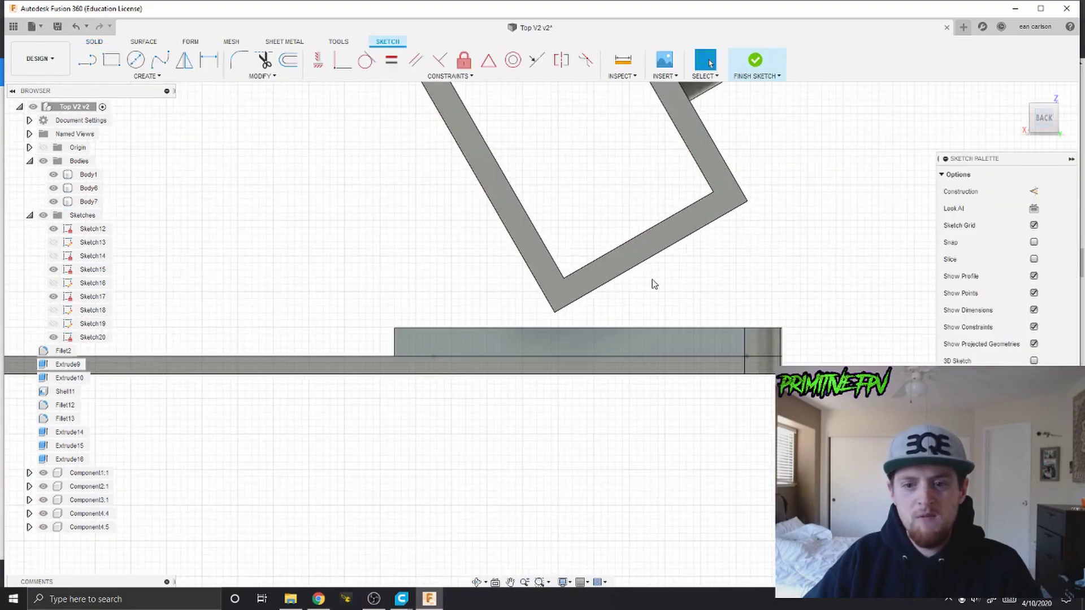
Draw a curved spline from near the base pad's rounded end up into the housing's sloped lower wall
middle_drag(751, 305, 552, 303)
scroll(551, 302, up, 2)
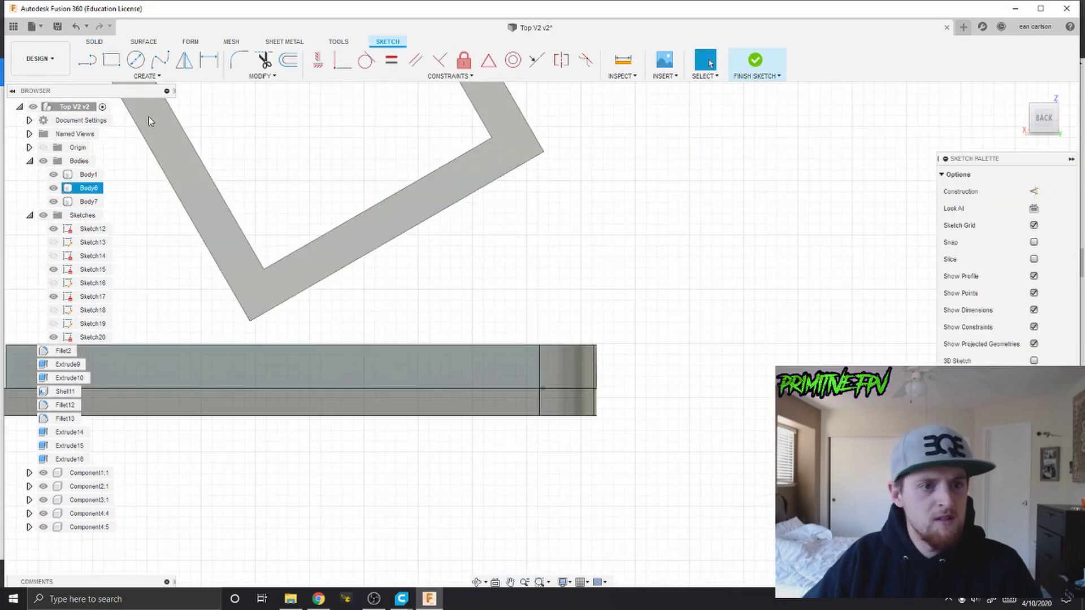
click(159, 58)
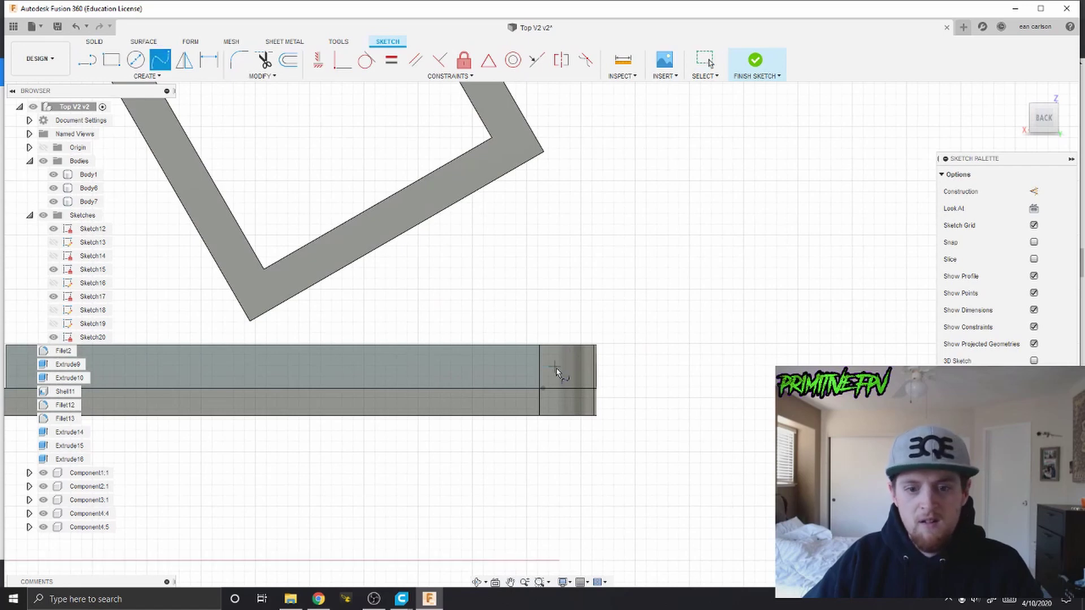
click(556, 366)
click(488, 286)
click(481, 177)
click(508, 184)
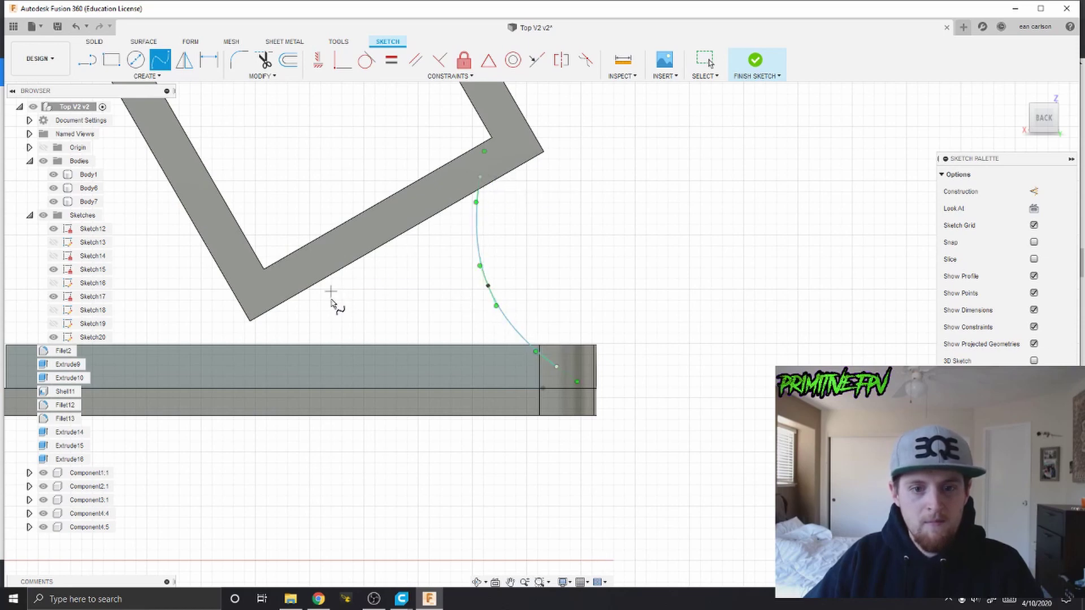
Draw a second, roughly parallel spline from the base pad up into the sloped lower wall to form a strut's inner edge
click(494, 380)
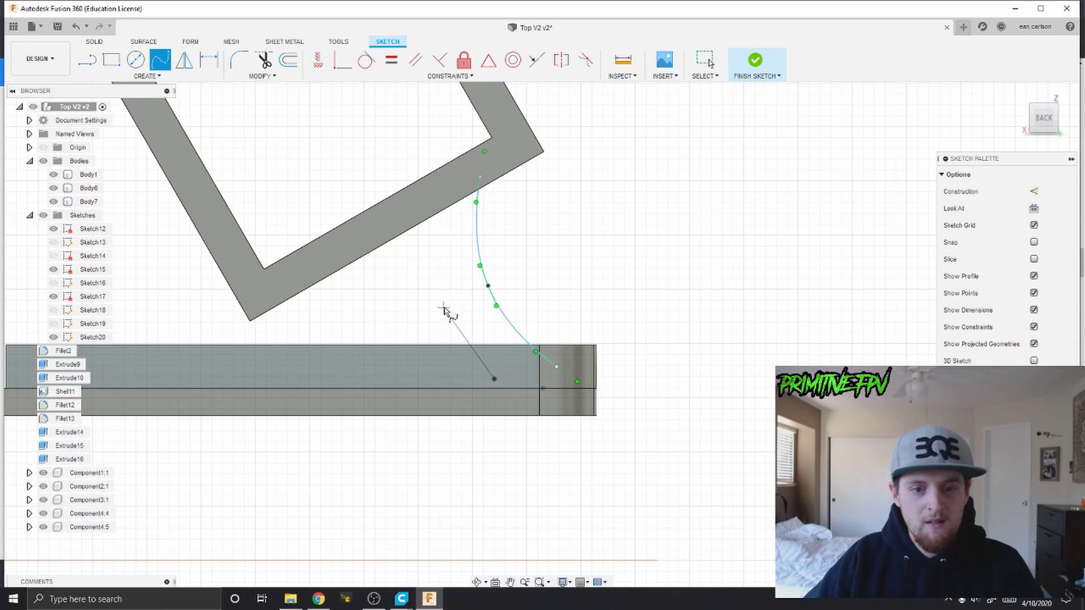
click(441, 303)
click(432, 191)
click(459, 196)
Draw straight lines closing the remaining open ends of both curved strut profiles inside the housing walls and base pad
middle_drag(339, 252, 630, 249)
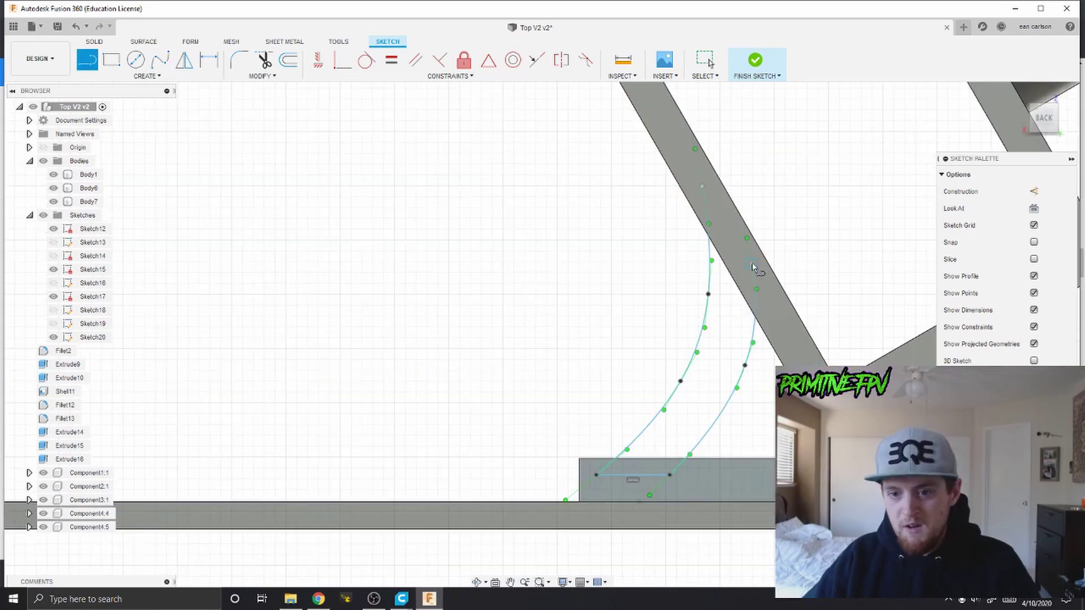
click(751, 263)
click(702, 186)
middle_drag(767, 288, 235, 190)
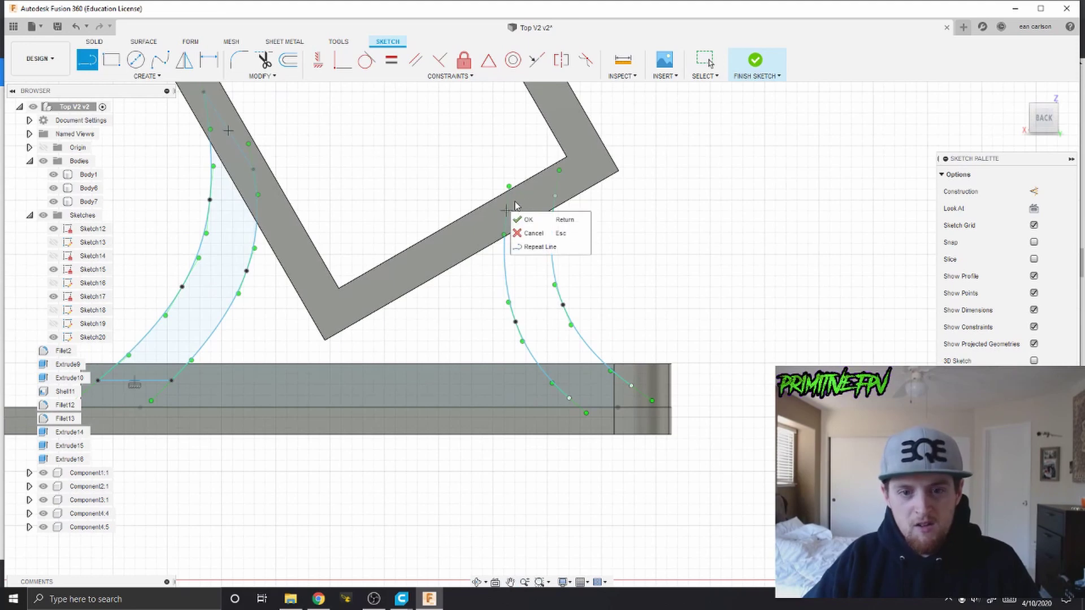
click(505, 211)
click(552, 197)
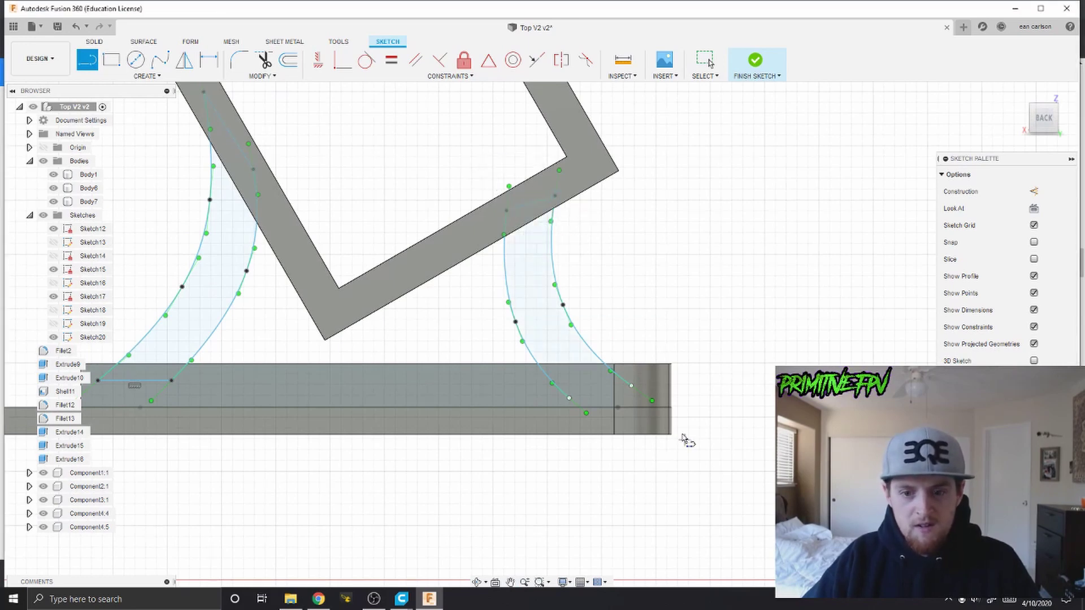
click(632, 387)
click(569, 398)
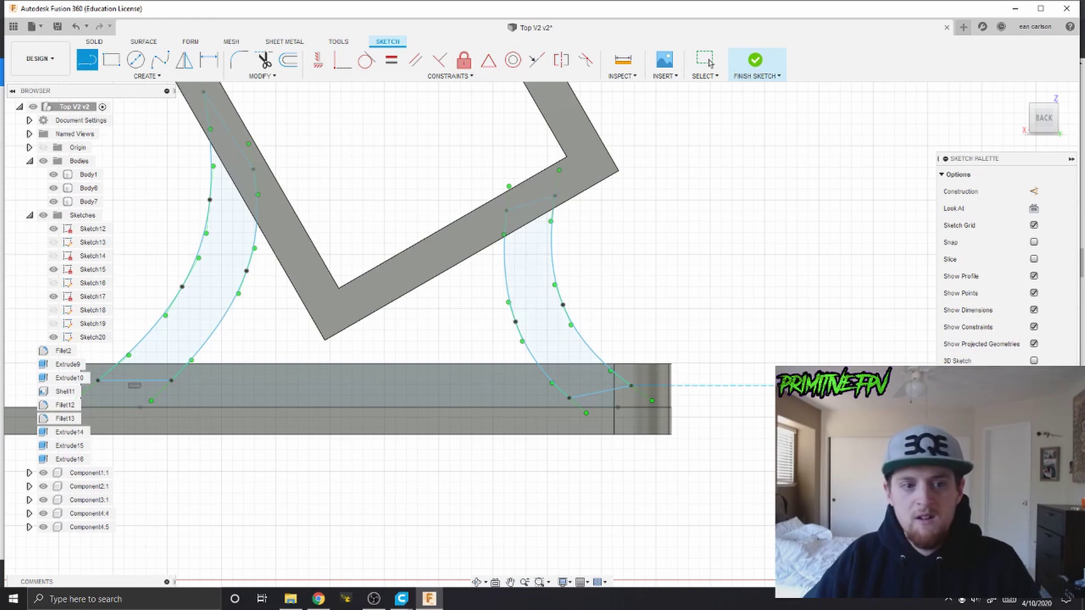
Extrude all four regions of the two curved strut profiles about 44.92 mm across the base pad under the housing
click(95, 43)
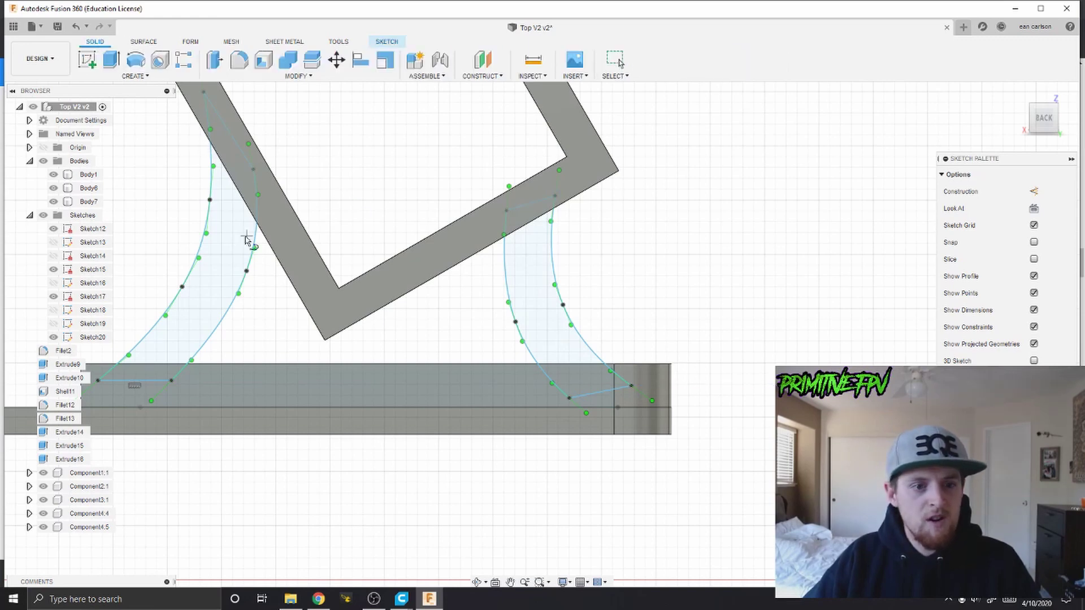
shift+middle_drag(263, 315, 232, 272)
click(232, 271)
click(486, 320)
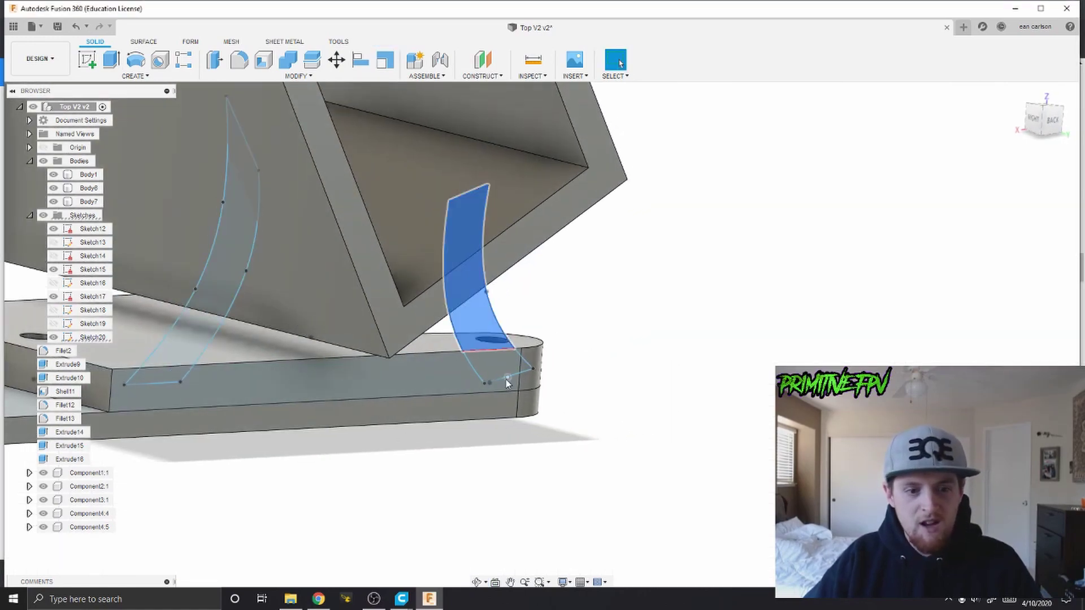
ctrl+click(496, 356)
ctrl+click(181, 339)
ctrl+click(170, 375)
shift+middle_drag(252, 339, 293, 342)
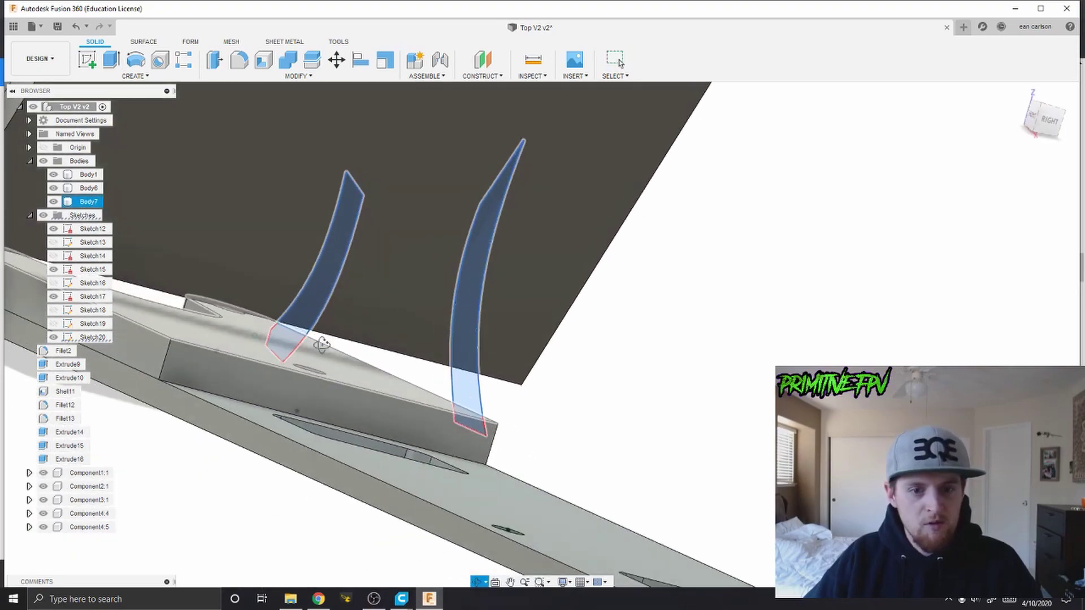
shift+middle_drag(311, 345, 477, 378)
scroll(290, 331, down, 1)
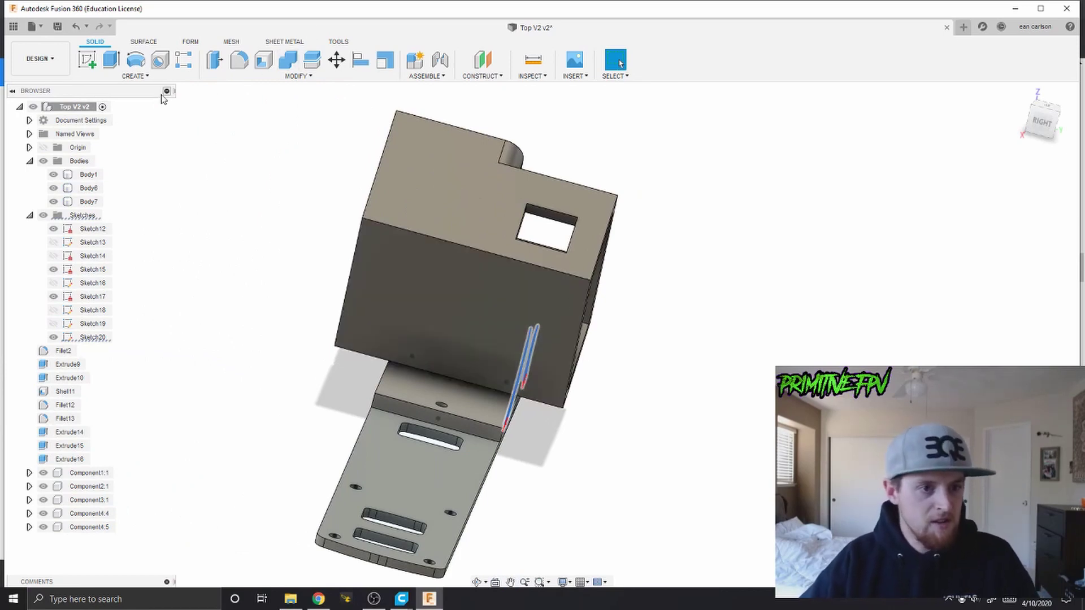
key(e)
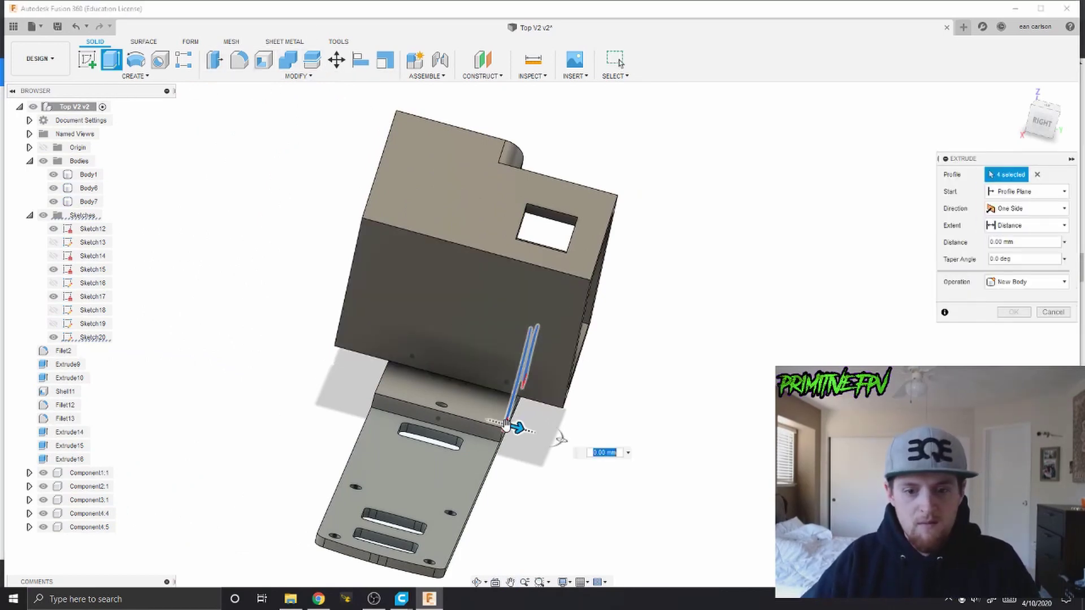
drag(517, 429, 348, 416)
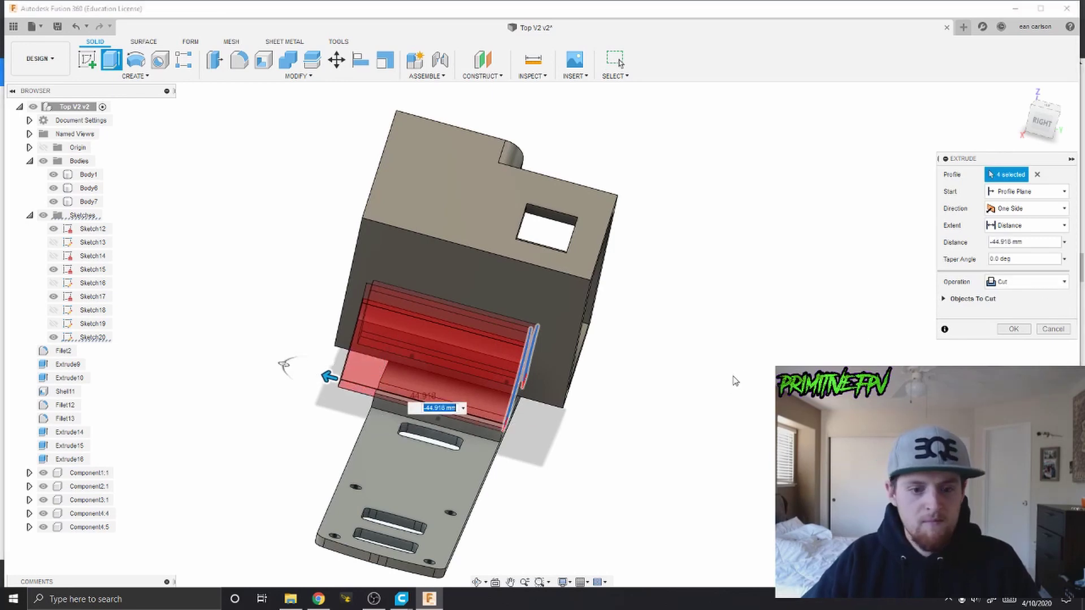
Set the strut extrusion's operation to New Body and complete it
click(1057, 282)
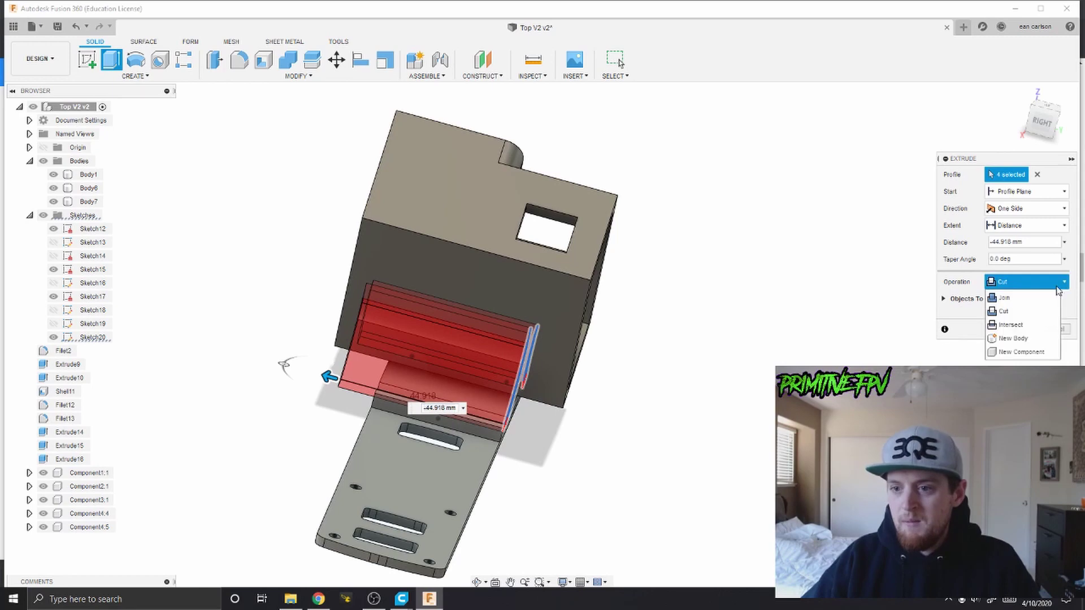
click(1012, 338)
shift+middle_drag(358, 374, 677, 385)
scroll(677, 386, up, 3)
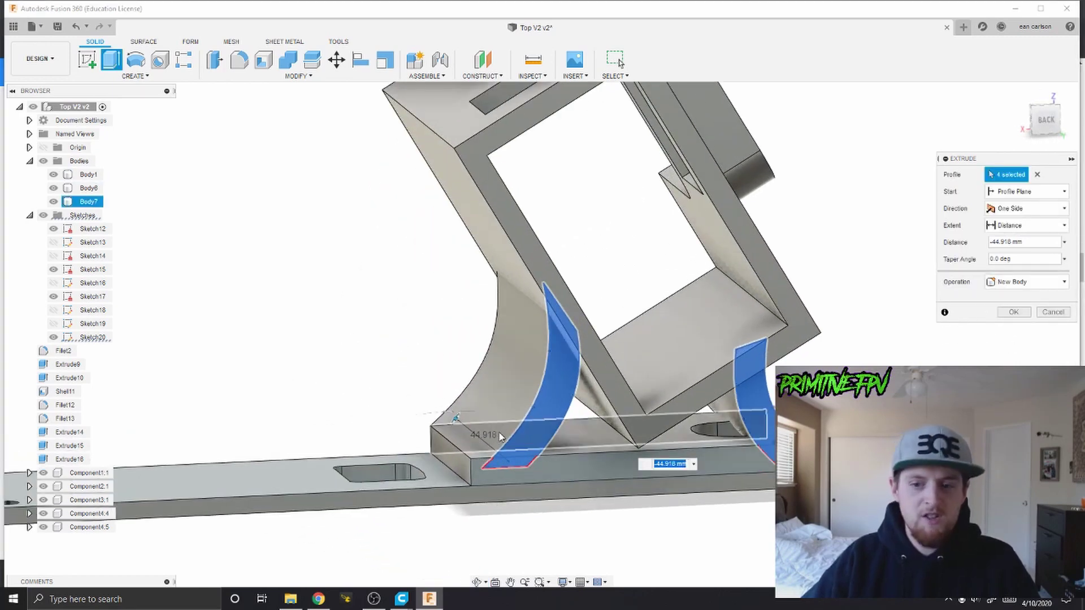
shift+middle_drag(504, 432, 821, 359)
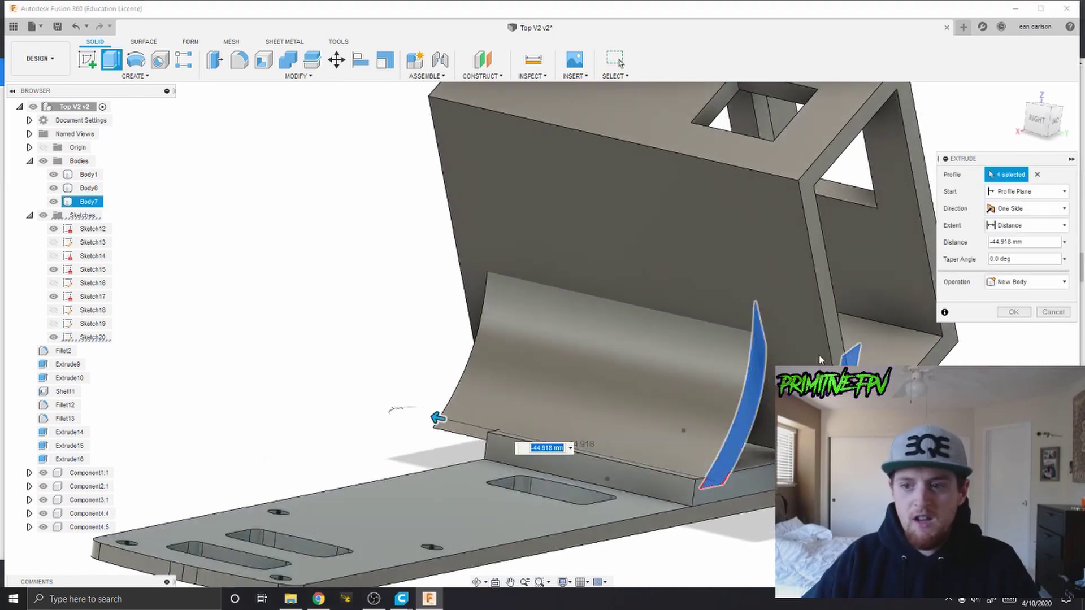
click(1013, 312)
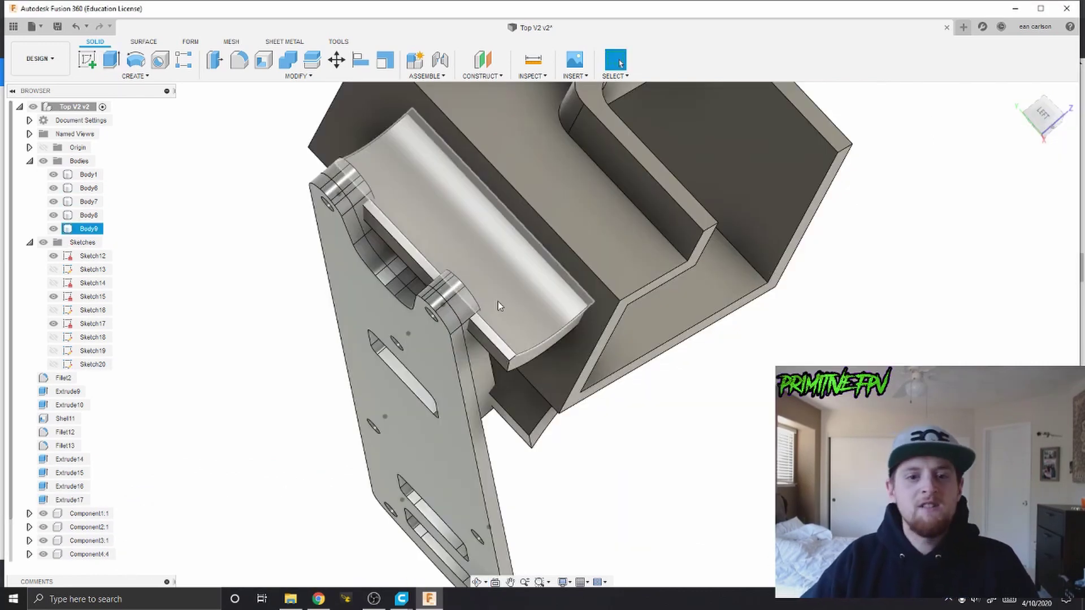
Extrude the long thin side face of the bottom plate about 23.14 mm outward as a new body
click(385, 246)
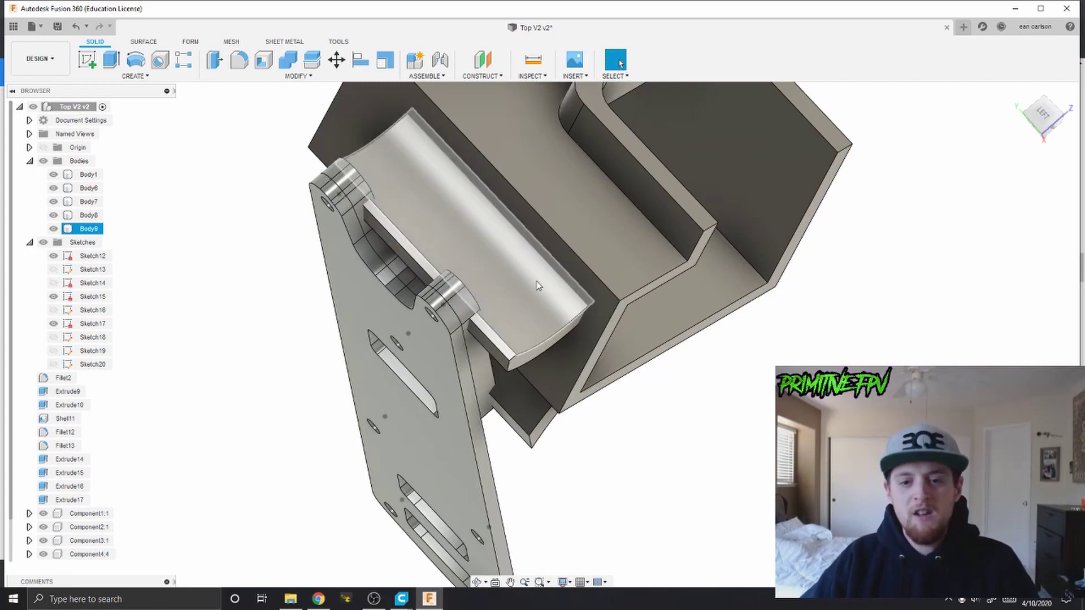
click(540, 280)
mouse_move(486, 229)
shift+middle_down()
mouse_move(543, 232)
mouse_move(473, 211)
mouse_move(460, 188)
mouse_move(618, 322)
mouse_move(524, 225)
shift+middle_up()
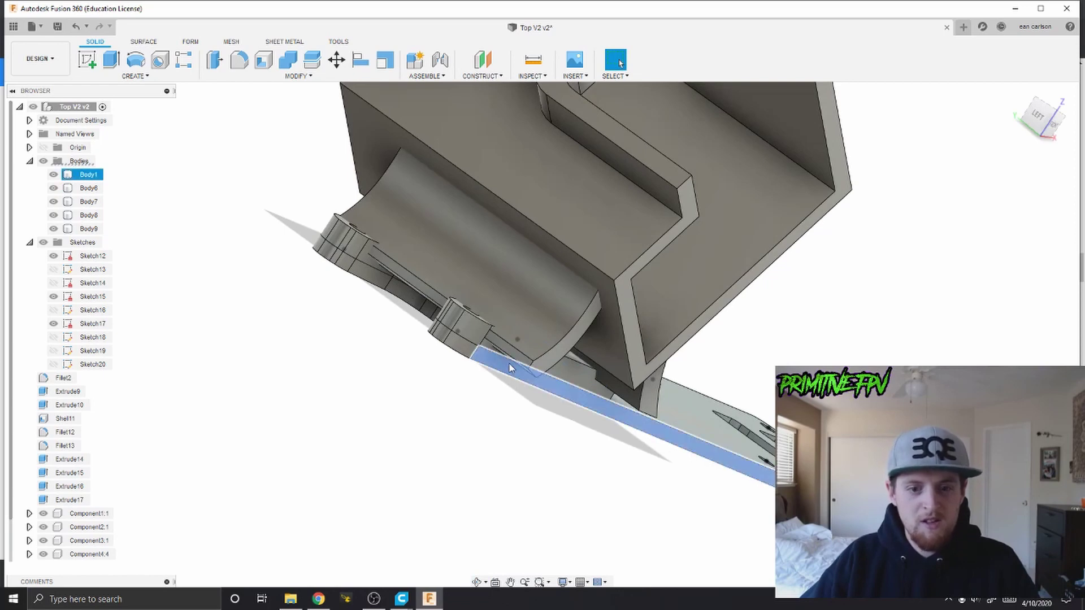
shift+middle_drag(509, 362, 487, 356)
click(452, 319)
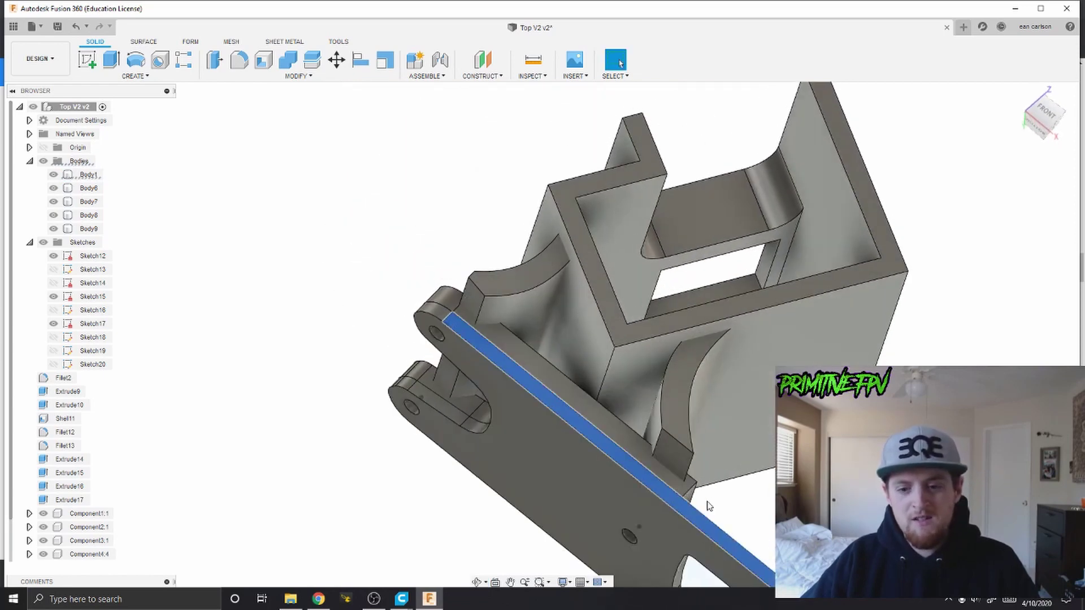
click(111, 61)
shift+middle_drag(497, 352, 518, 389)
drag(513, 373, 620, 460)
click(1034, 284)
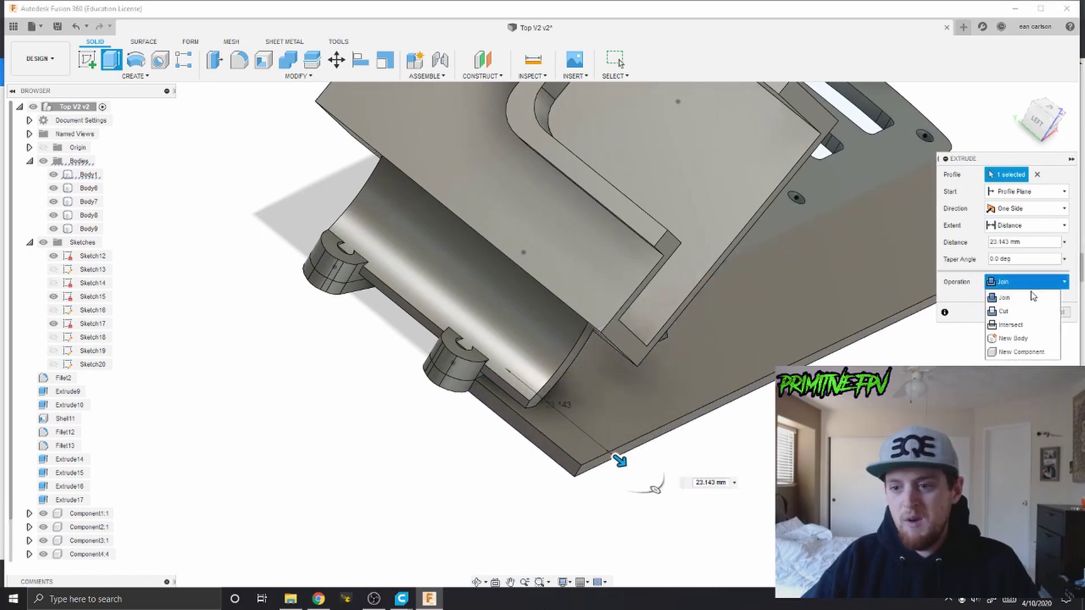
click(1013, 339)
shift+middle_drag(643, 364, 718, 356)
click(1014, 312)
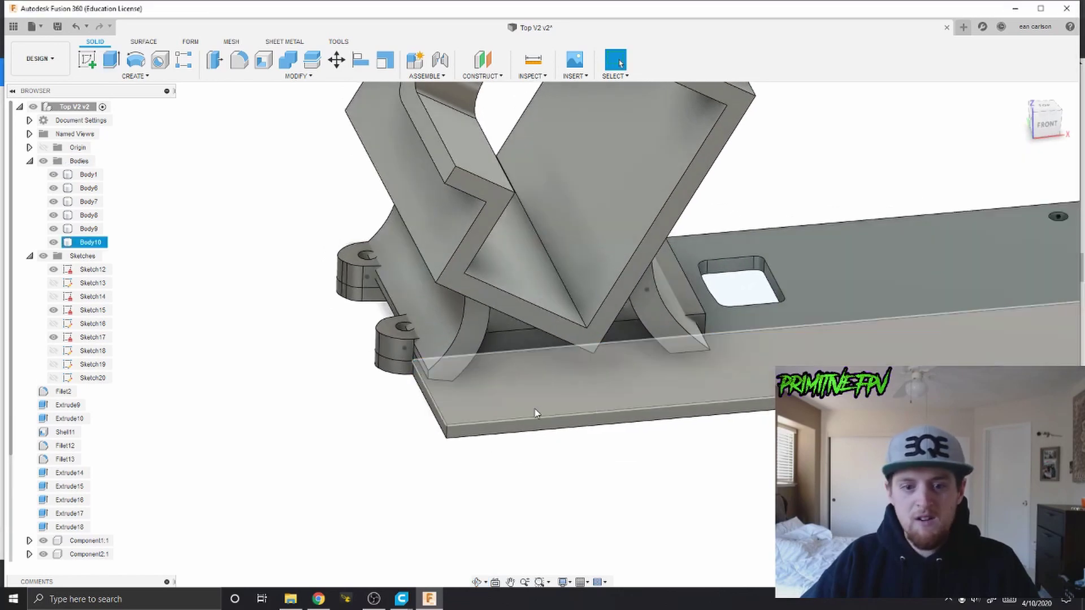
Offset the upper face of the new side slab about 41.89 mm upward, past the overhanging strut ends
shift+middle_drag(535, 409, 574, 408)
click(620, 373)
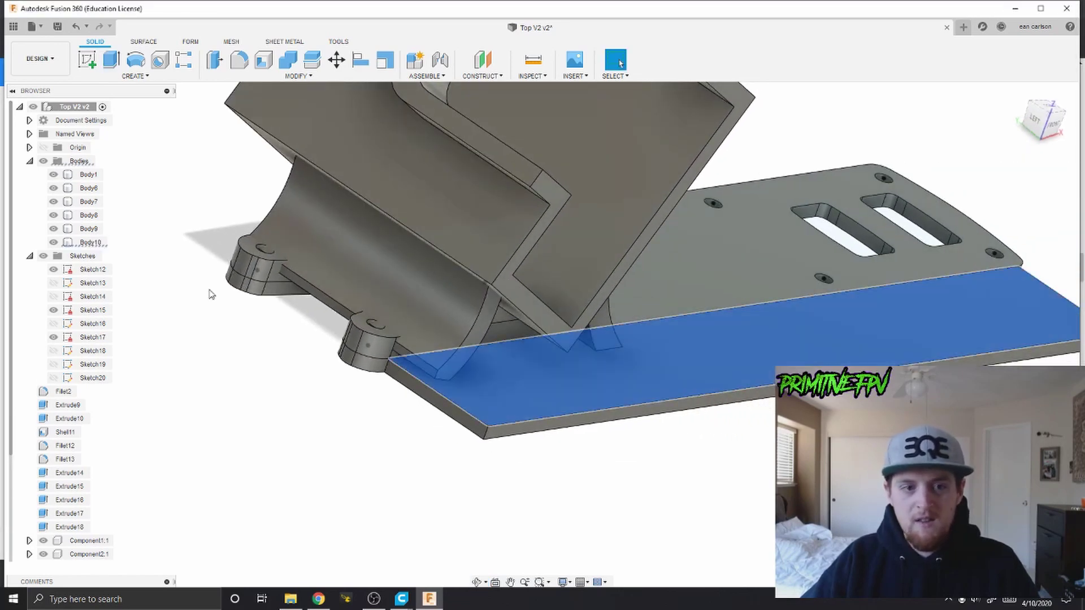
click(220, 66)
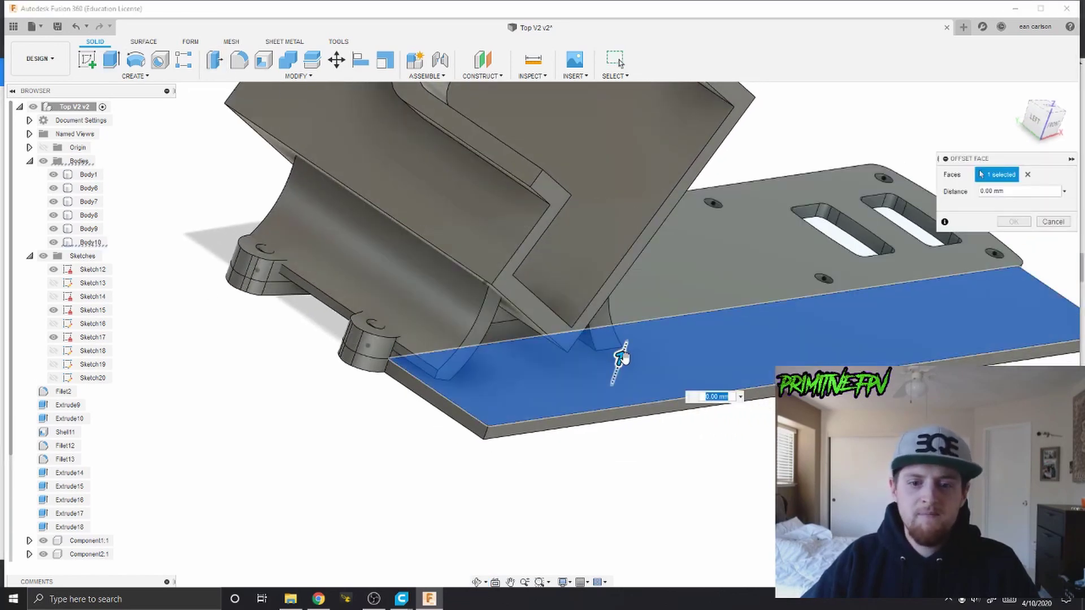
drag(622, 357, 701, 134)
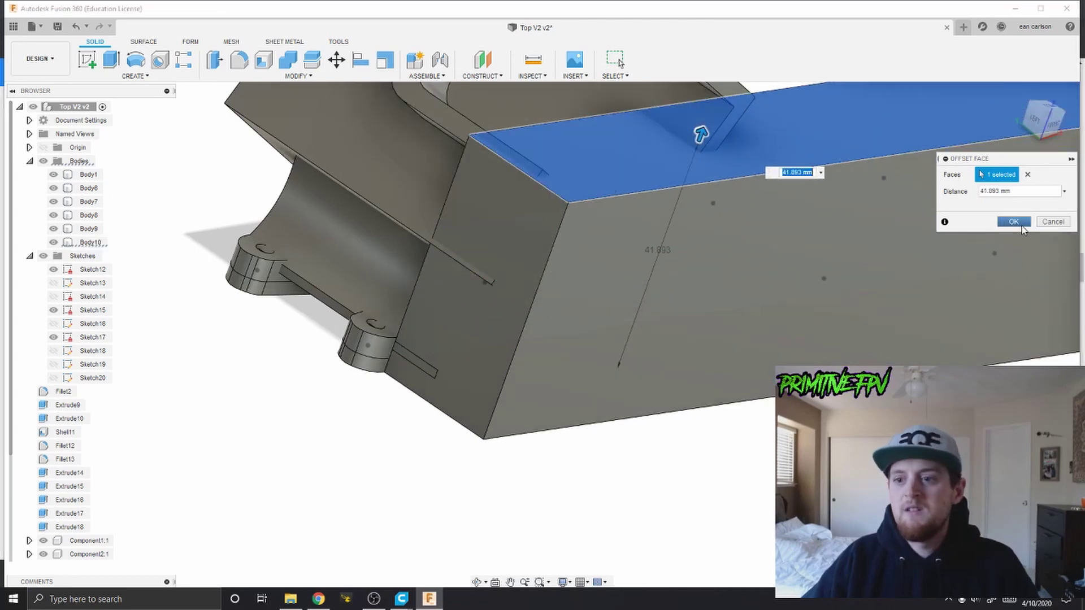
click(1015, 222)
Offset the end face of the tall side block about 8.71 mm outward beyond the strut ends
shift+middle_drag(444, 387, 538, 212)
click(537, 214)
click(219, 60)
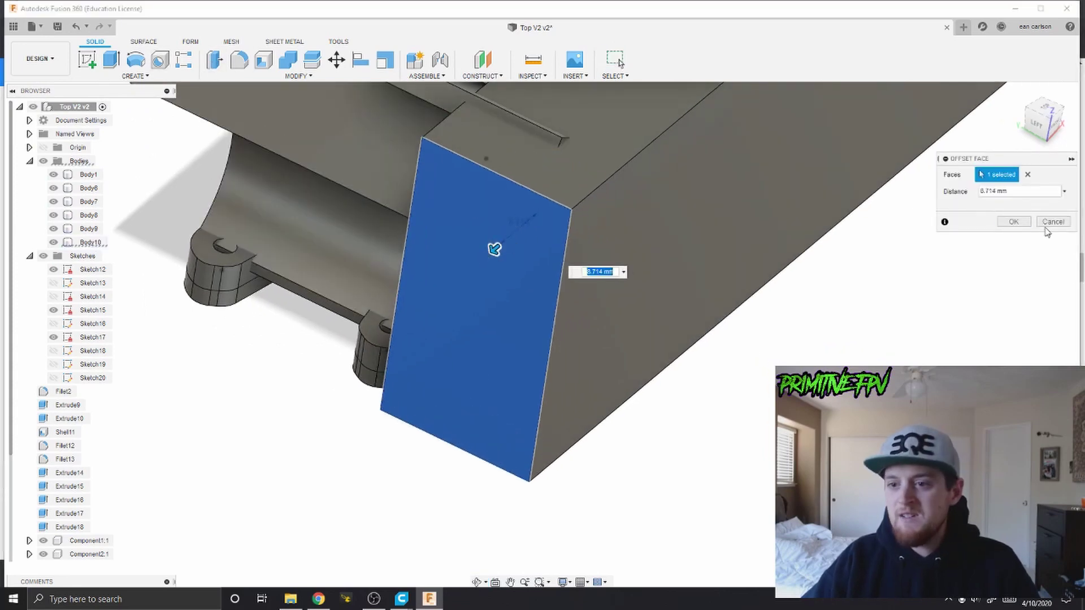
click(1014, 222)
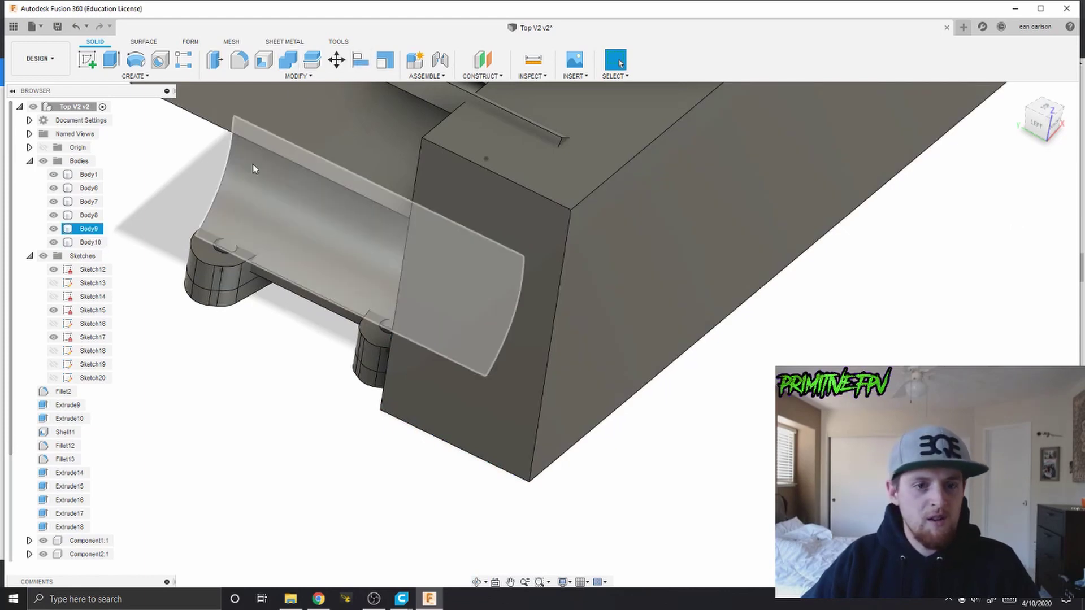
shift+middle_drag(257, 172, 288, 187)
click(287, 60)
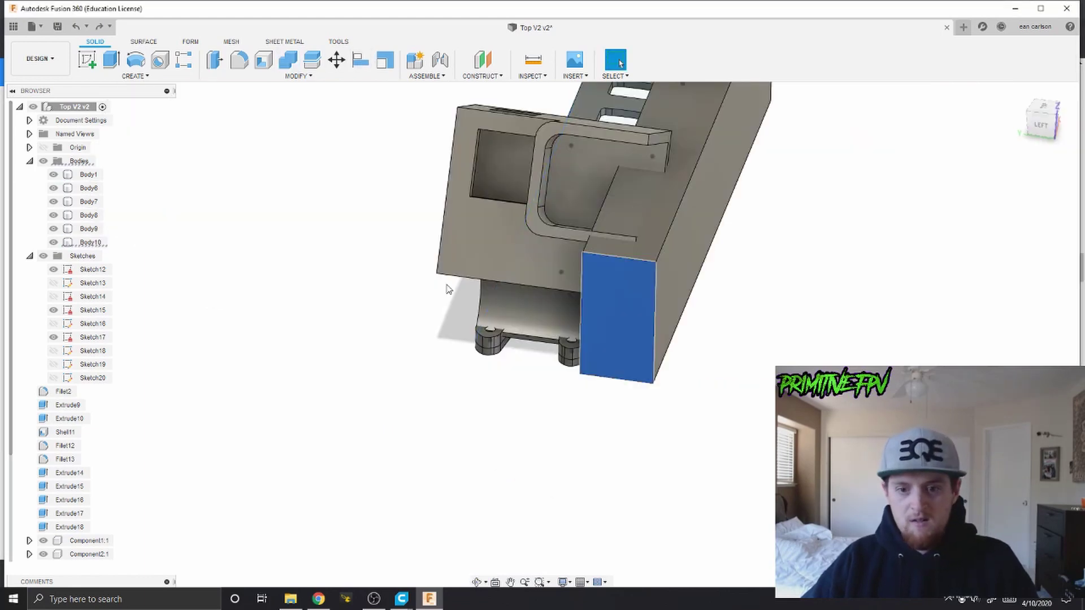
shift+middle_drag(449, 288, 529, 262)
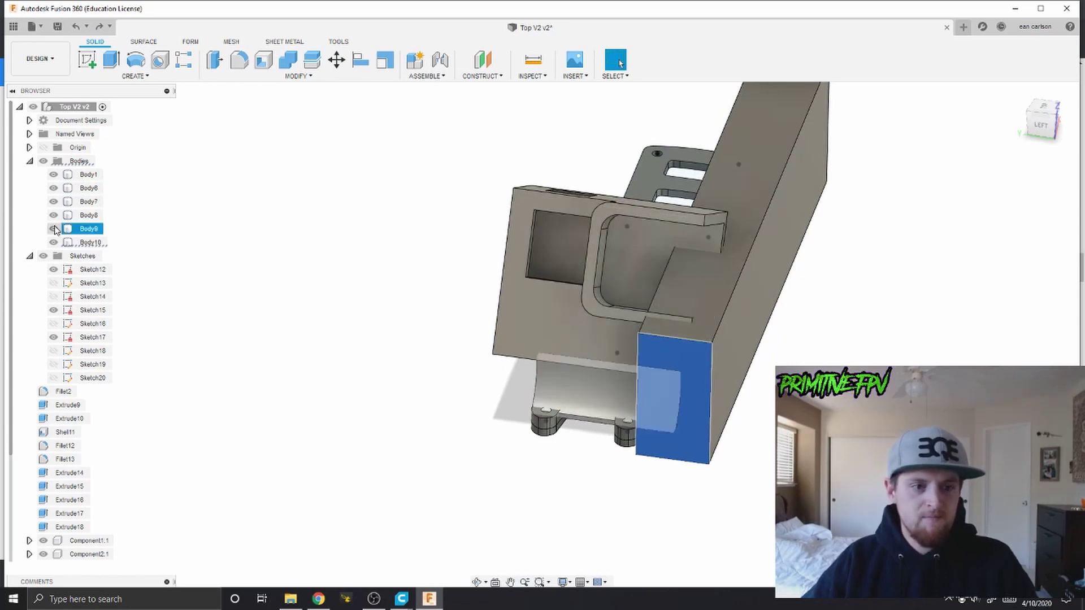
Hide the tilted housing and cut away the strut overhang by extruding the side block's end face -190.052 mm
click(53, 190)
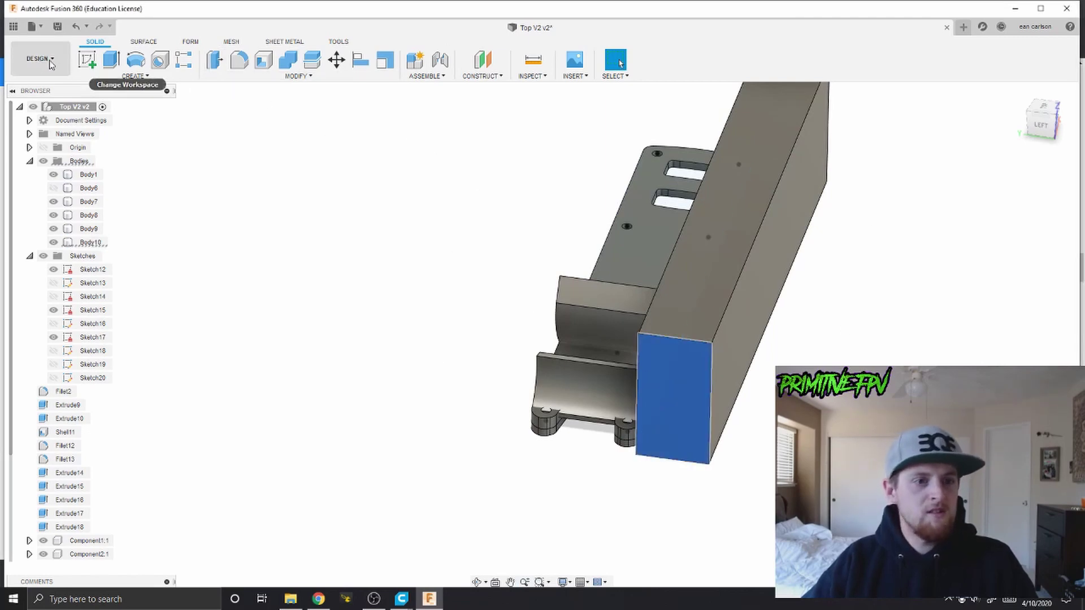
click(112, 60)
drag(659, 434, 795, 90)
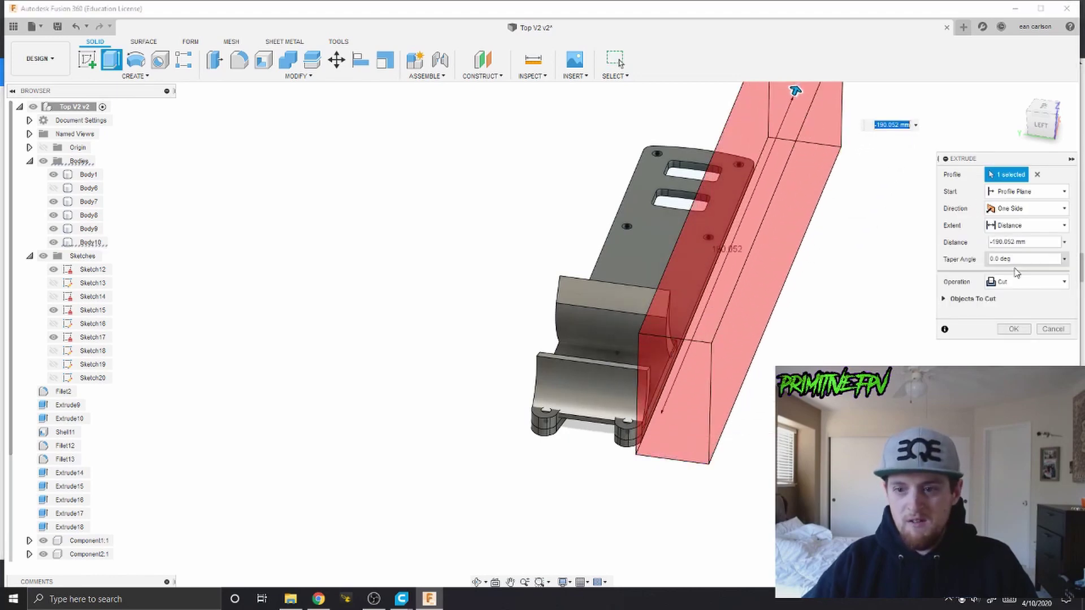
click(1014, 329)
Start a sketch on the underside of the long bottom plate and project that face's outline into it
shift+middle_drag(553, 477, 534, 456)
scroll(534, 456, up, 8)
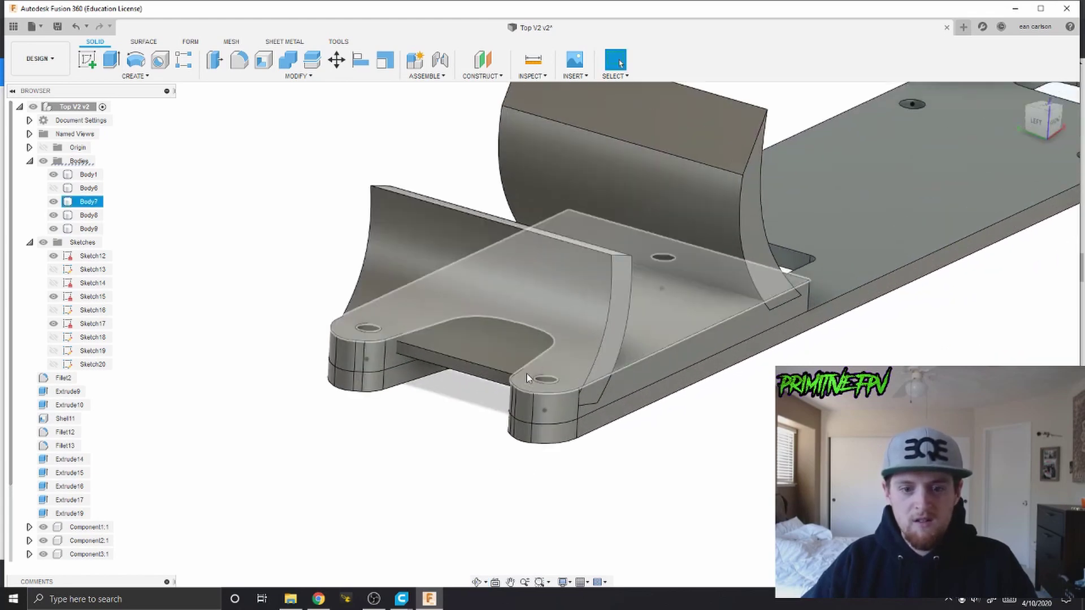
shift+middle_drag(472, 413, 497, 390)
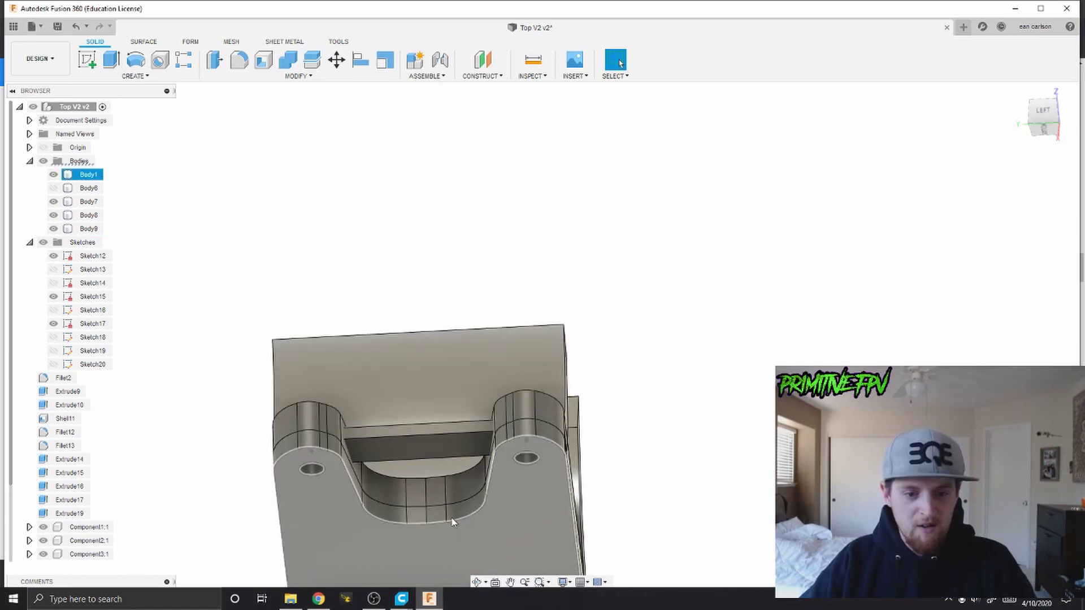
shift+middle_drag(436, 505, 493, 382)
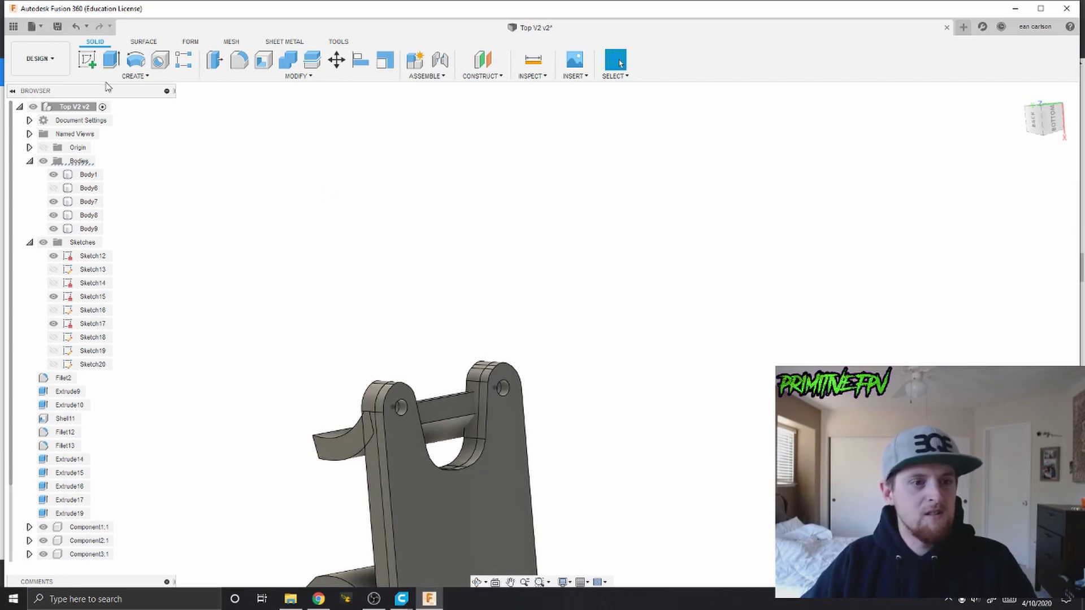
click(480, 499)
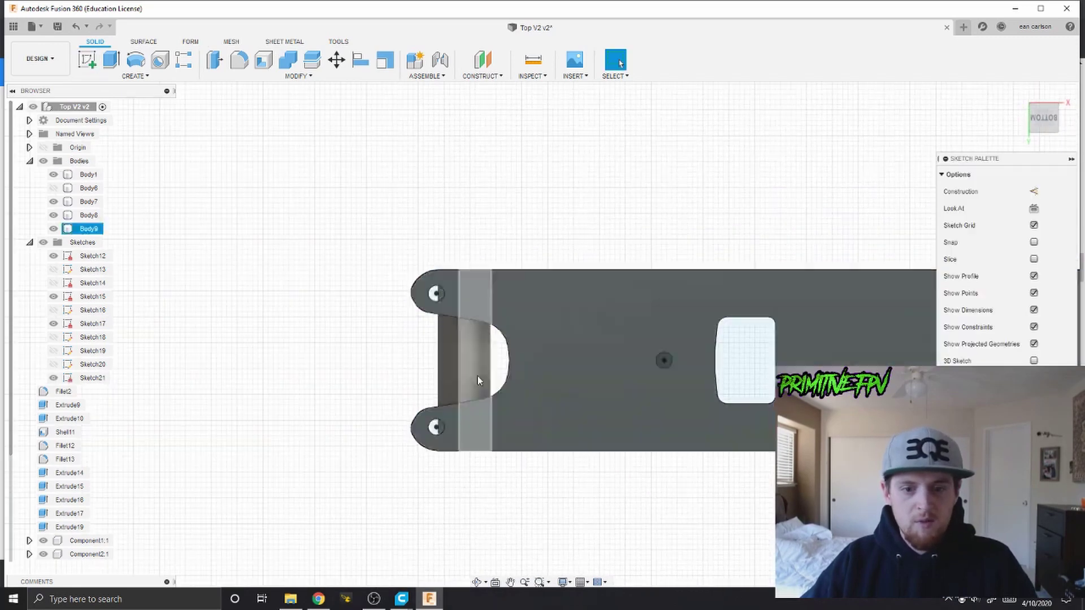
click(145, 76)
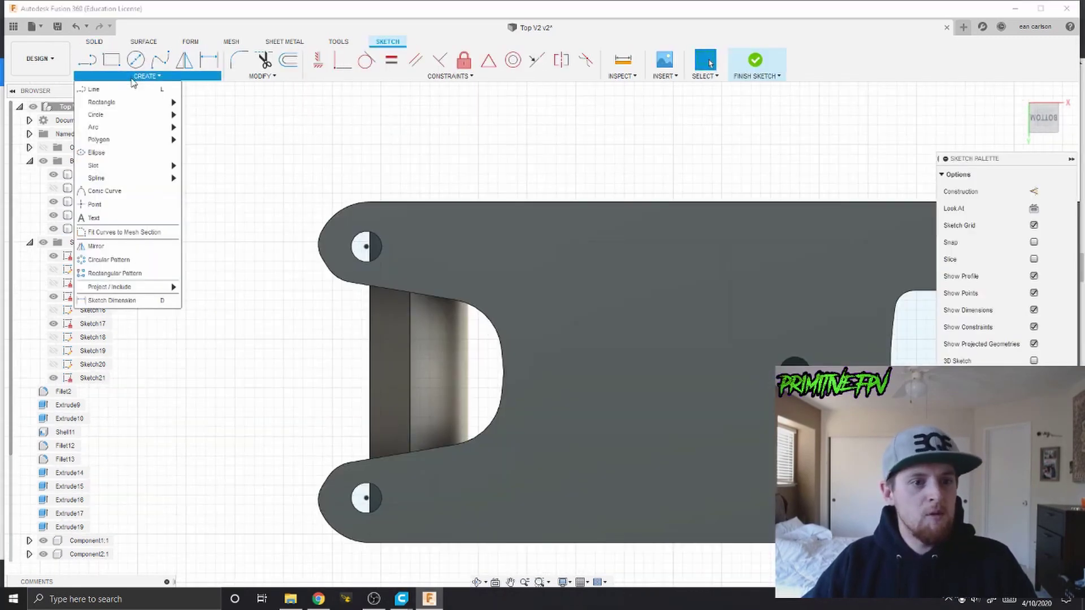
click(201, 289)
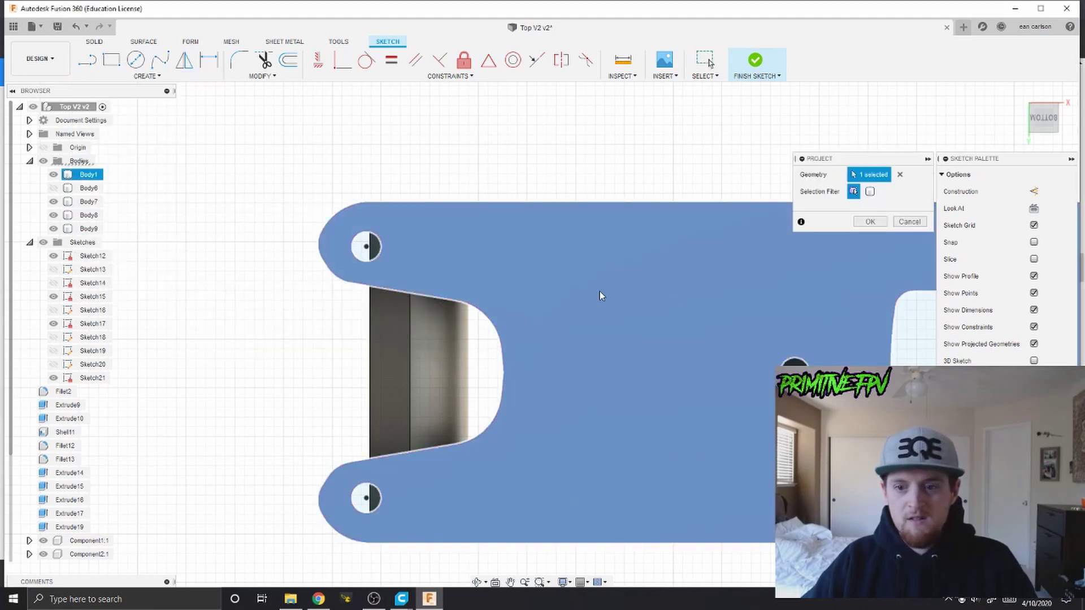
click(618, 294)
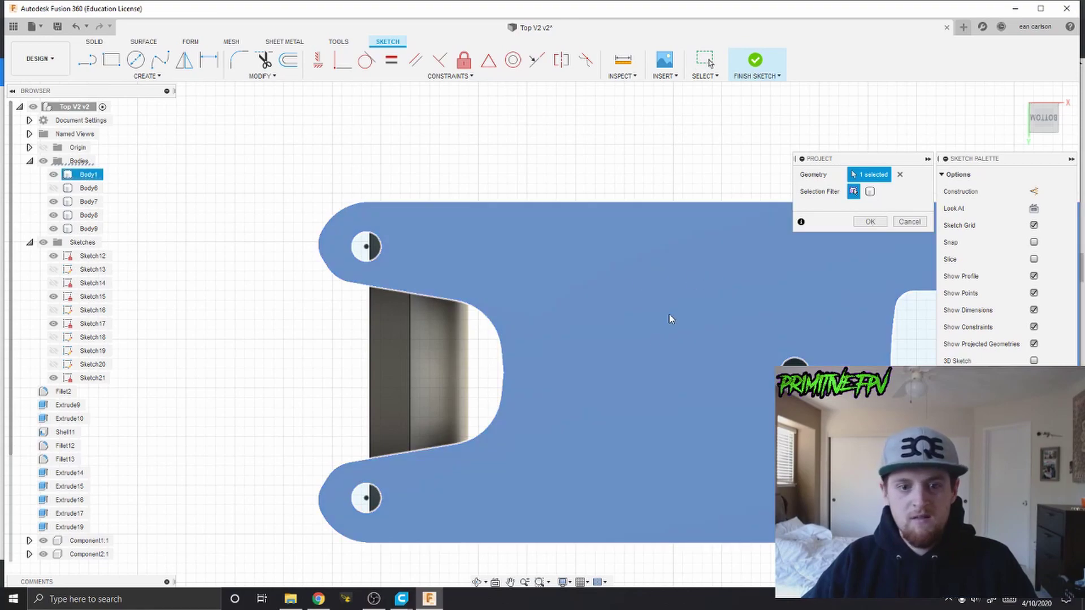
shift+middle_drag(660, 329, 516, 399)
scroll(537, 367, down, 2)
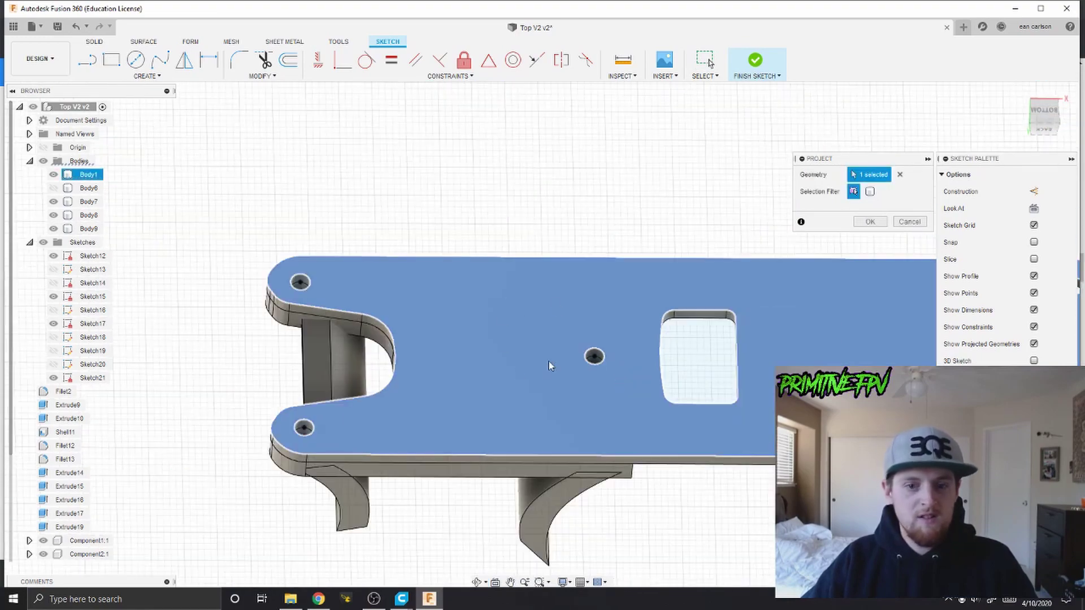
click(874, 225)
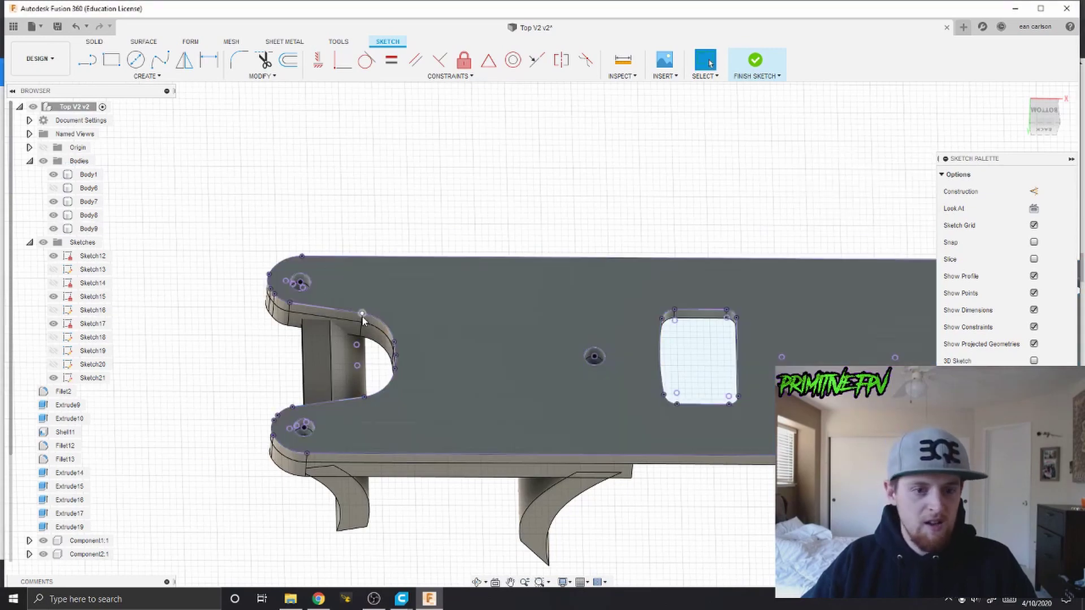
Draw a line between the inner edges of the two screw ears to close off the notch in the projected outline
middle_drag(363, 317, 537, 328)
scroll(537, 305, up, 2)
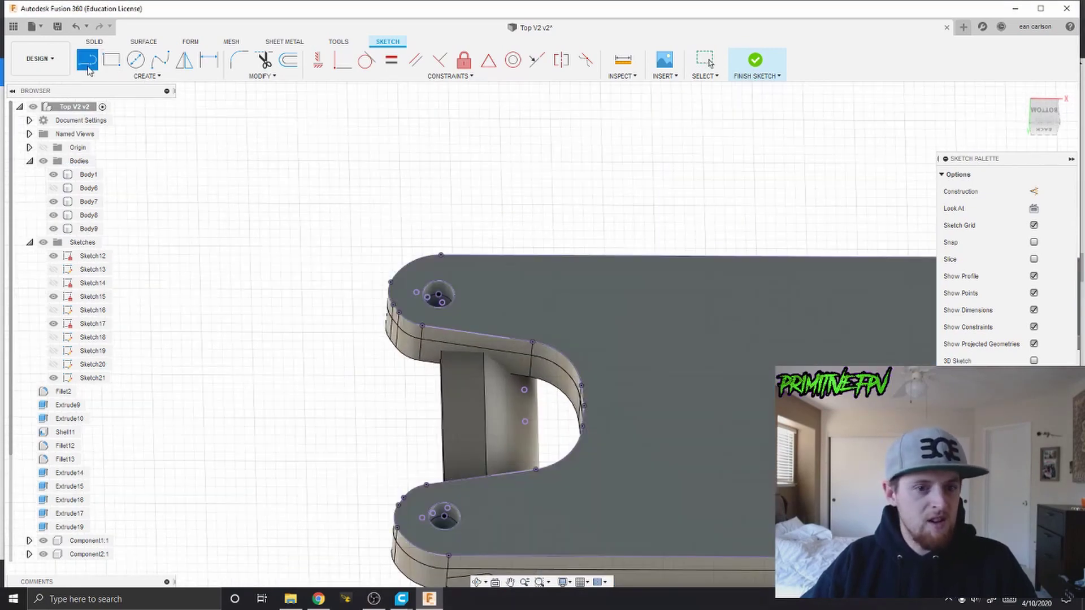
scroll(395, 359, up, 2)
click(402, 295)
click(439, 531)
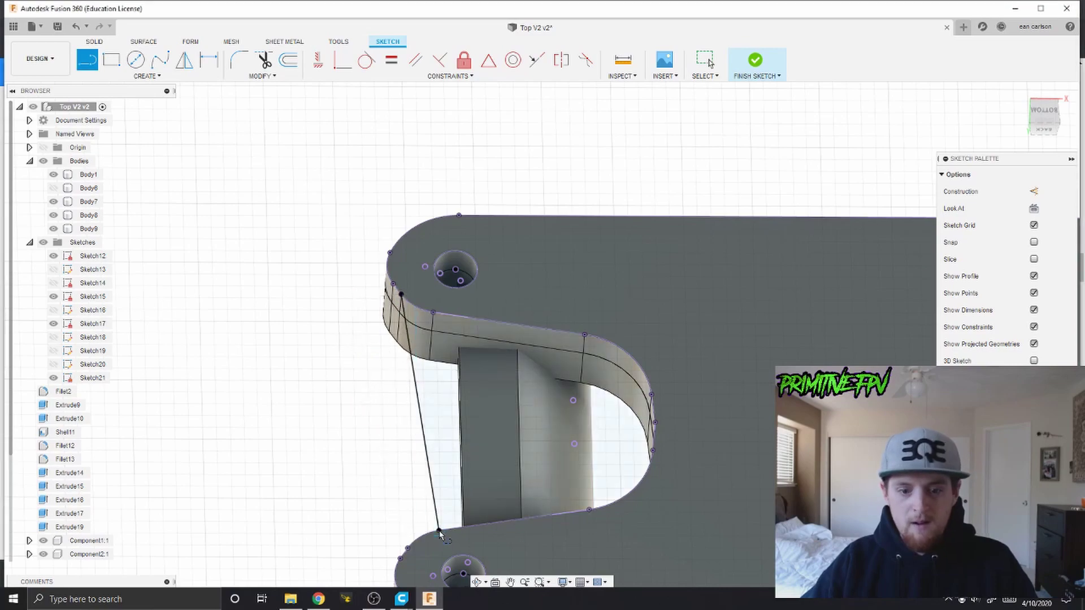
click(1044, 120)
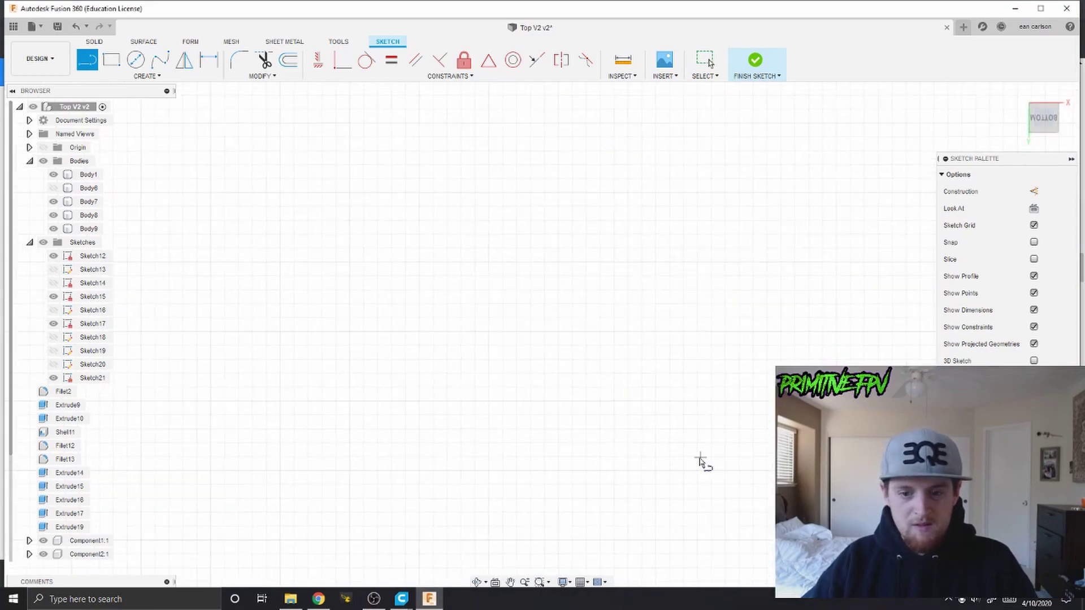
middle_drag(690, 446, 644, 208)
scroll(605, 317, up, 2)
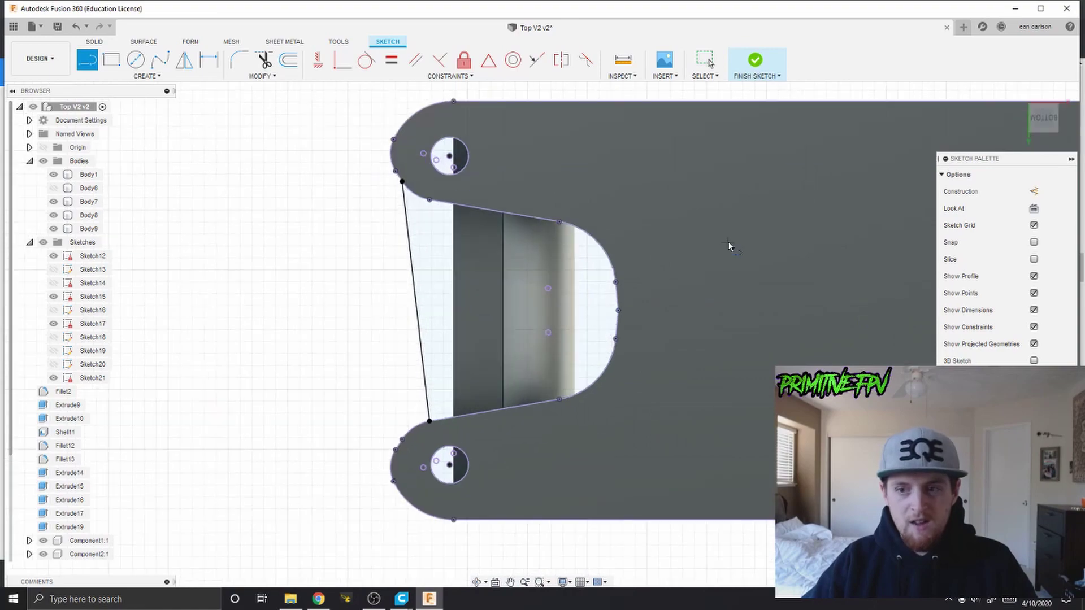
Extrude the closed notch profile -44.275 mm as a cut through the base pad and the short strut
key(e)
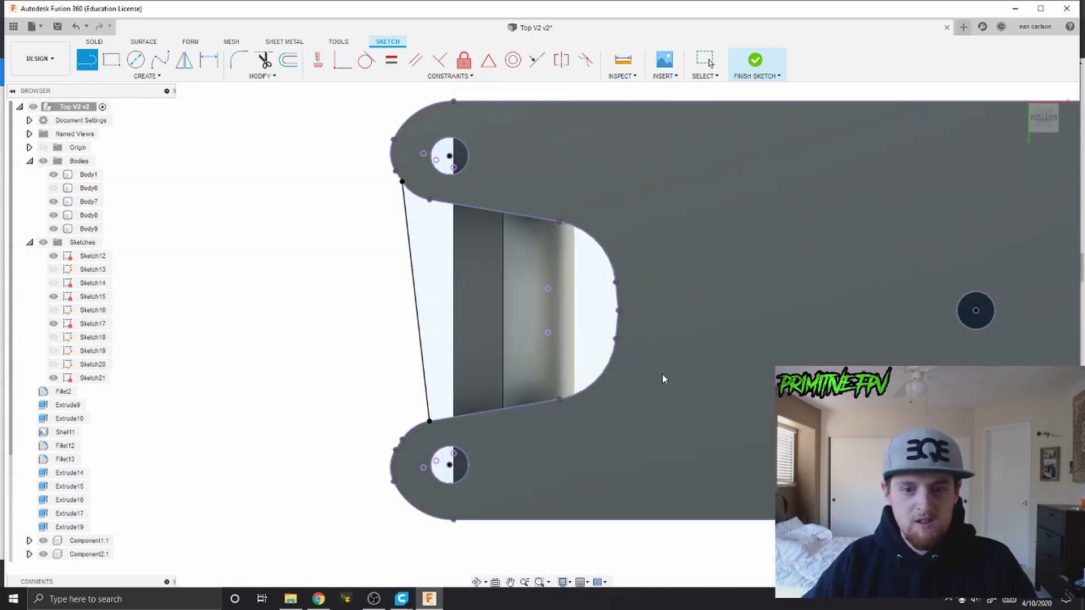
shift+middle_drag(605, 342, 588, 328)
click(503, 306)
shift+middle_drag(503, 307, 532, 333)
scroll(293, 235, down, 3)
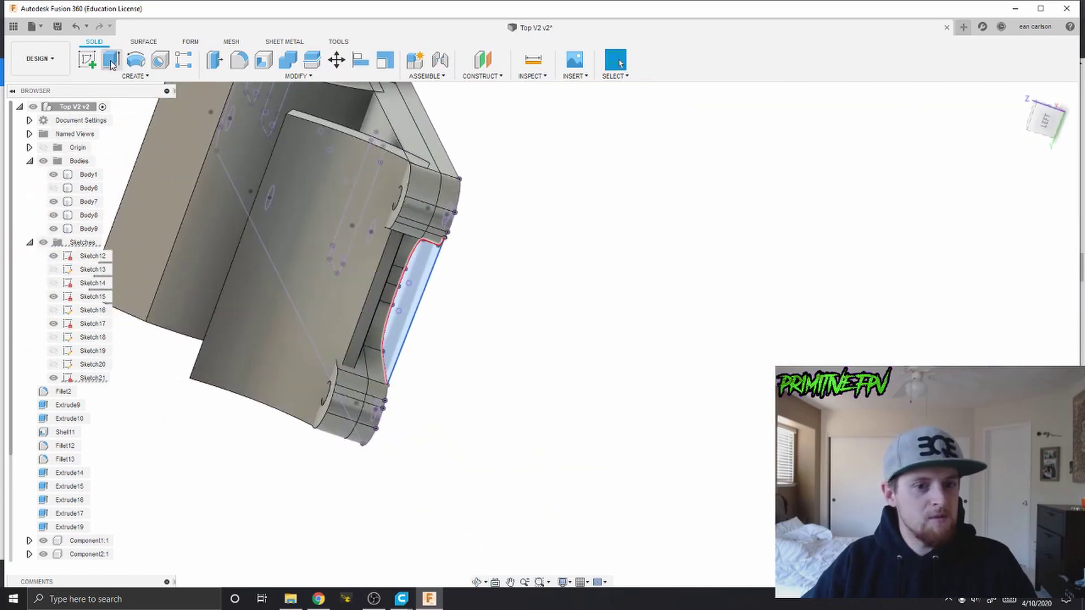
click(111, 60)
middle_drag(360, 301, 528, 349)
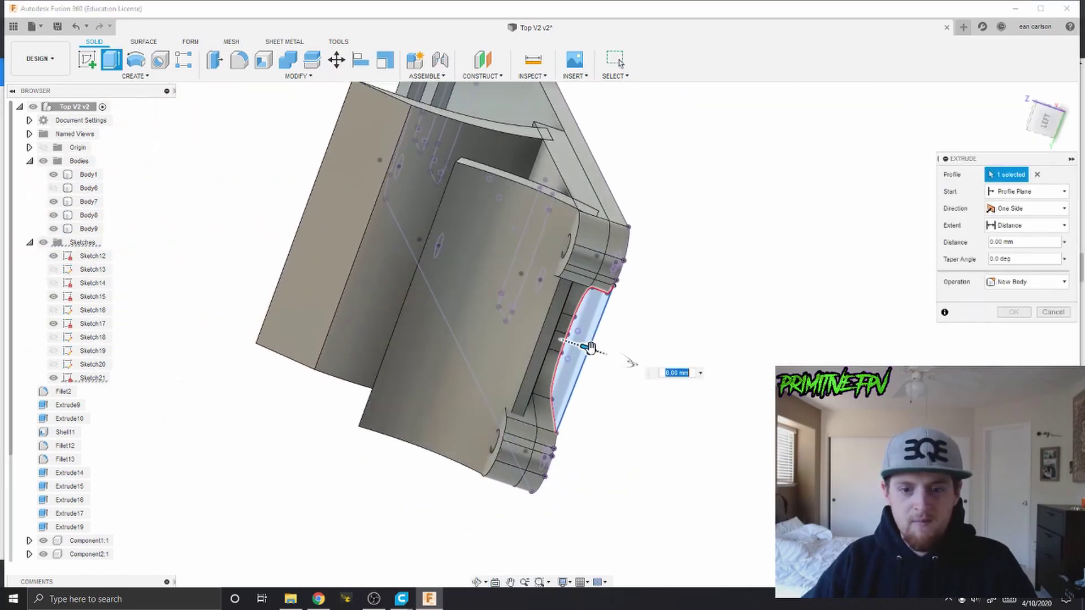
drag(589, 347, 189, 317)
shift+middle_drag(188, 317, 575, 342)
scroll(574, 341, up, 2)
scroll(466, 399, up, 3)
scroll(552, 379, down, 3)
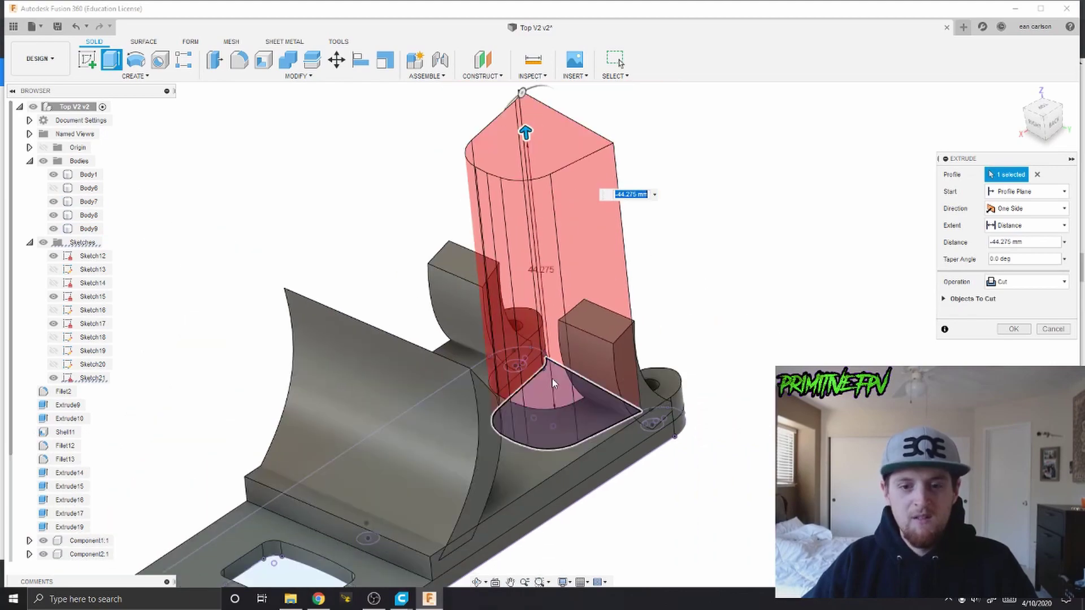
scroll(552, 378, down, 2)
shift+middle_drag(460, 530, 413, 491)
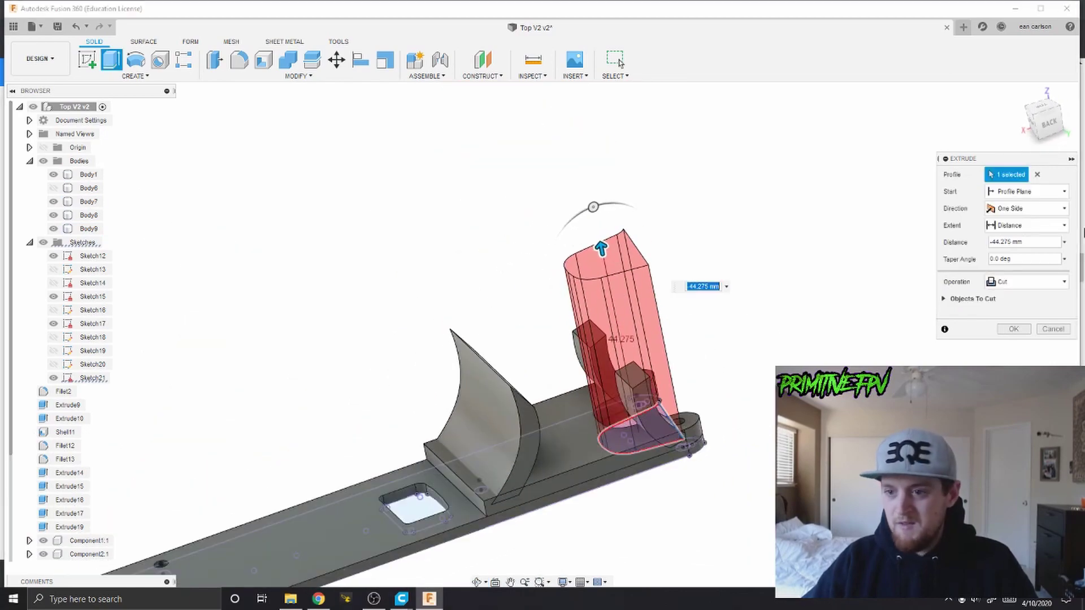
click(1014, 330)
Show the tilted housing again and examine how the struts meet it and how they sit around the screw holes
shift+middle_drag(565, 396, 347, 426)
click(54, 190)
click(53, 189)
shift+middle_drag(258, 274, 538, 464)
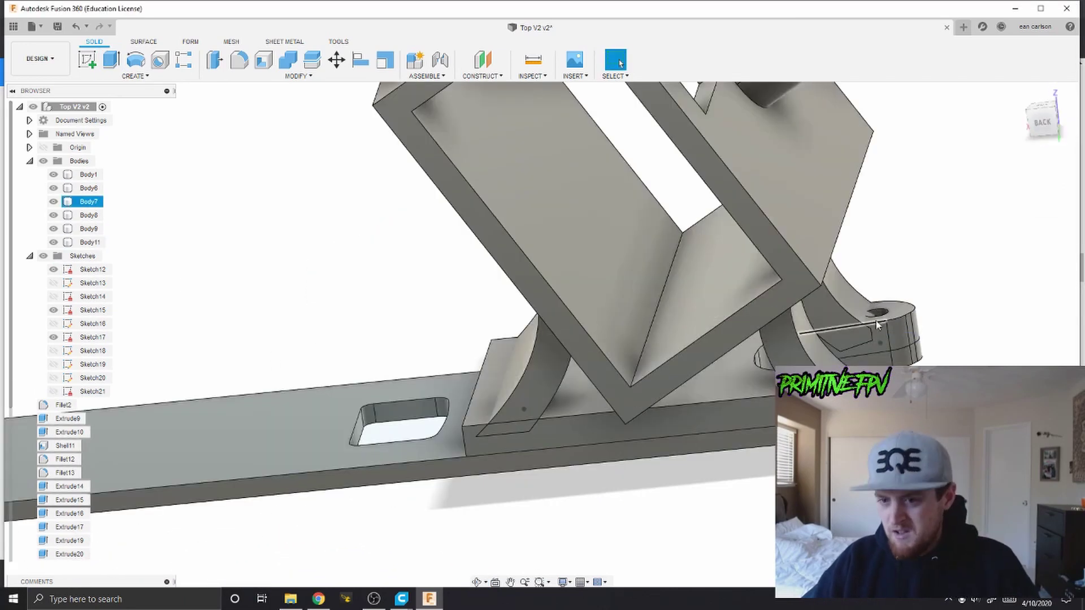
shift+middle_drag(883, 318, 720, 336)
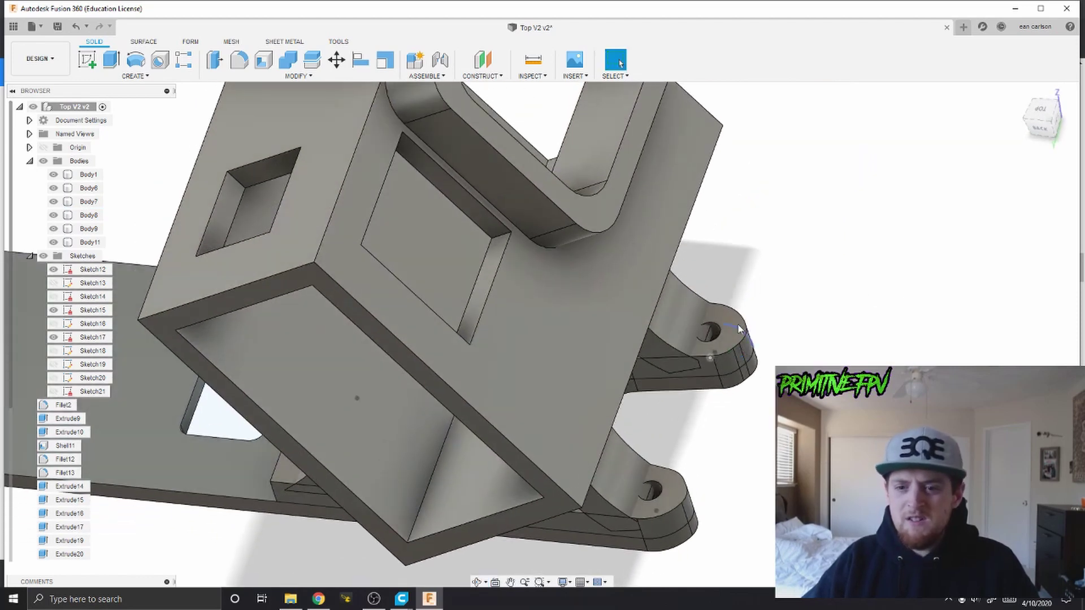
scroll(720, 336, up, 5)
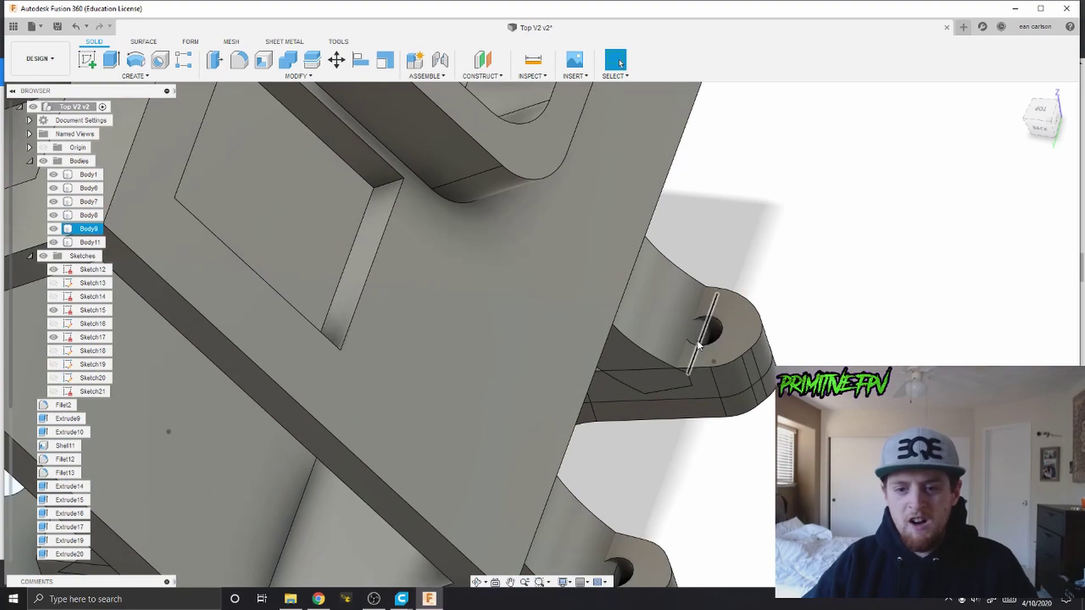
middle_drag(678, 371, 355, 325)
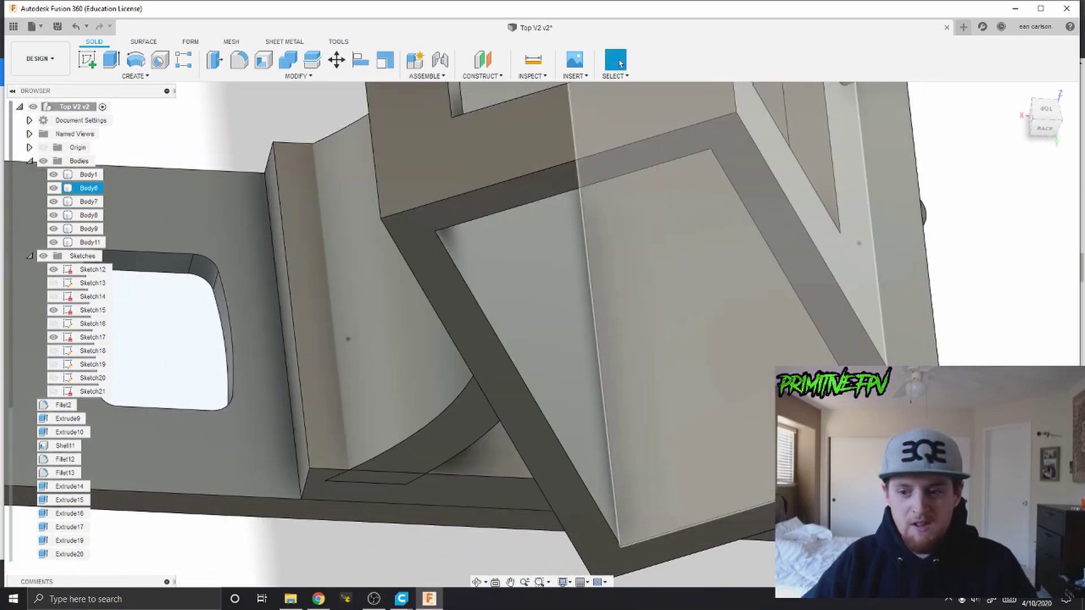
scroll(624, 491, down, 3)
middle_drag(396, 509, 336, 359)
Hide the tilted housing and the long bottom plate, leaving the base pad with its struts shown
click(53, 189)
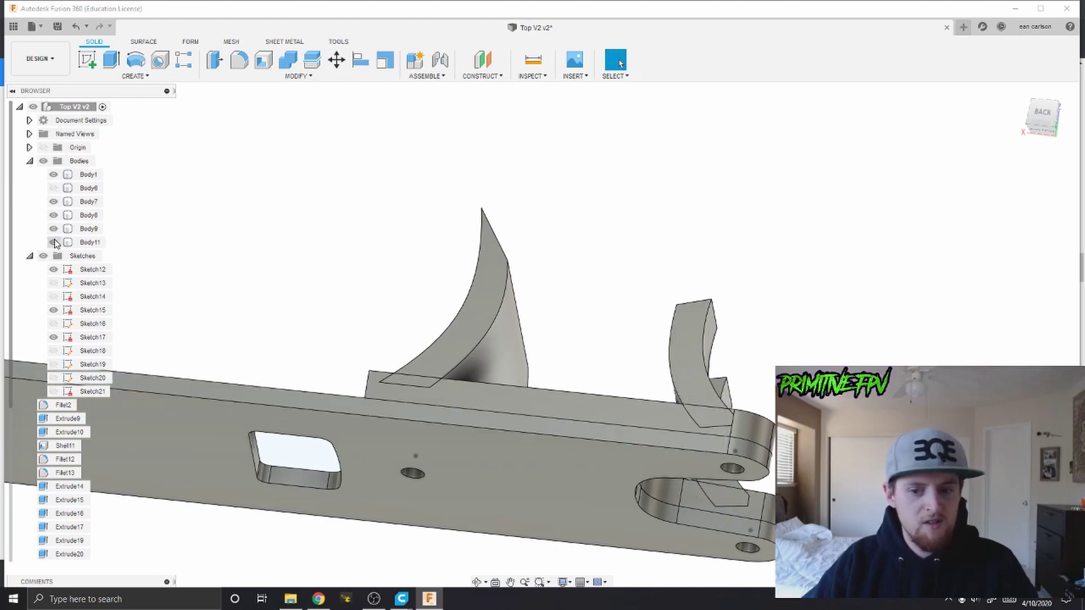
click(56, 176)
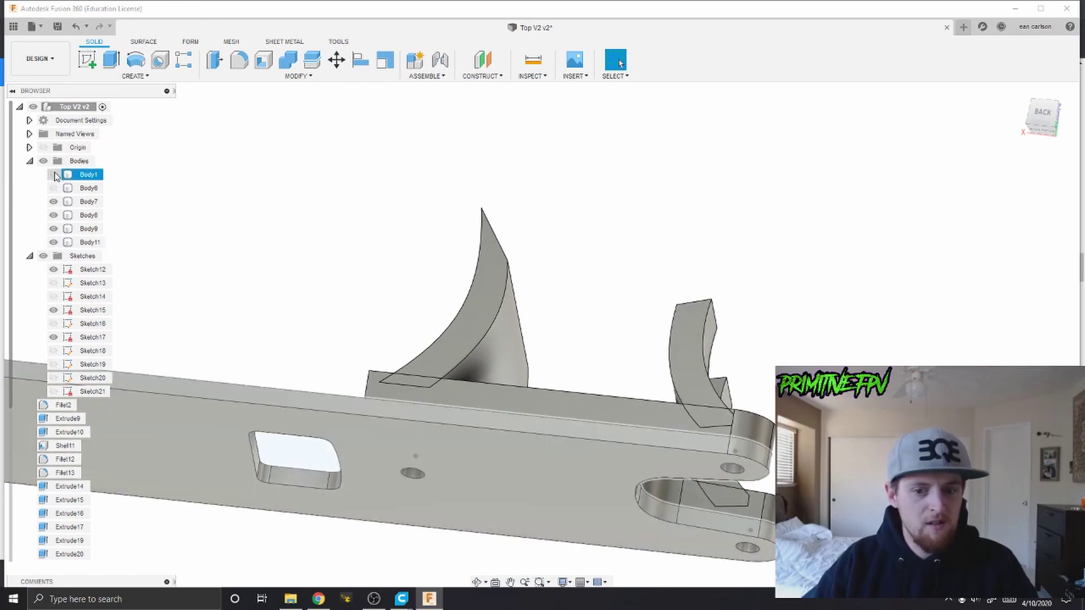
shift+middle_drag(484, 460, 514, 399)
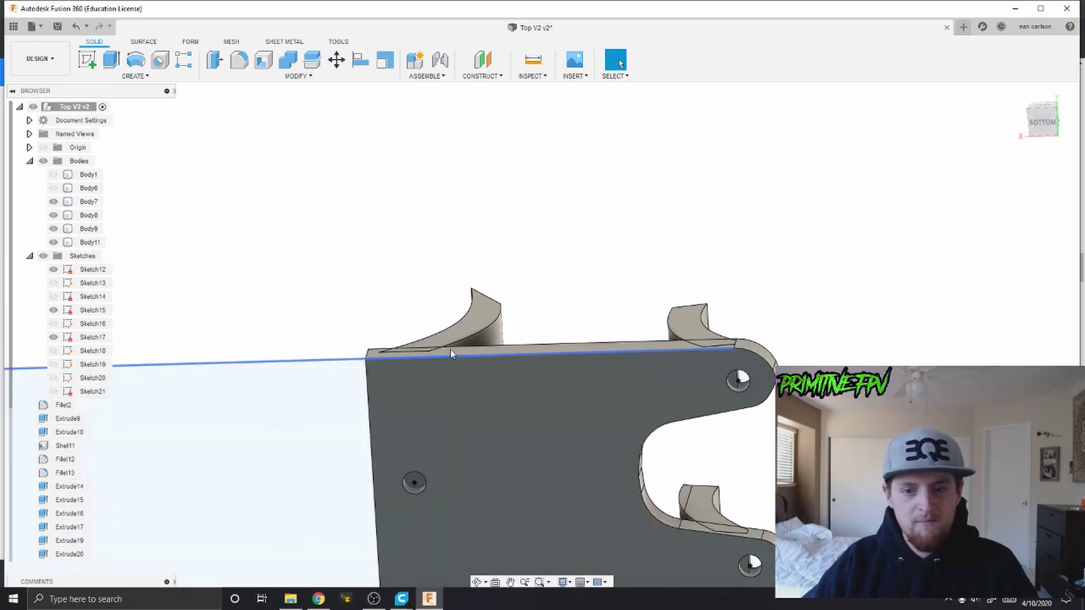
Extrude the three screw-hole circles of the base pad 29.609 mm upward through the pad as new bodies
scroll(528, 330, down, 2)
scroll(678, 393, up, 4)
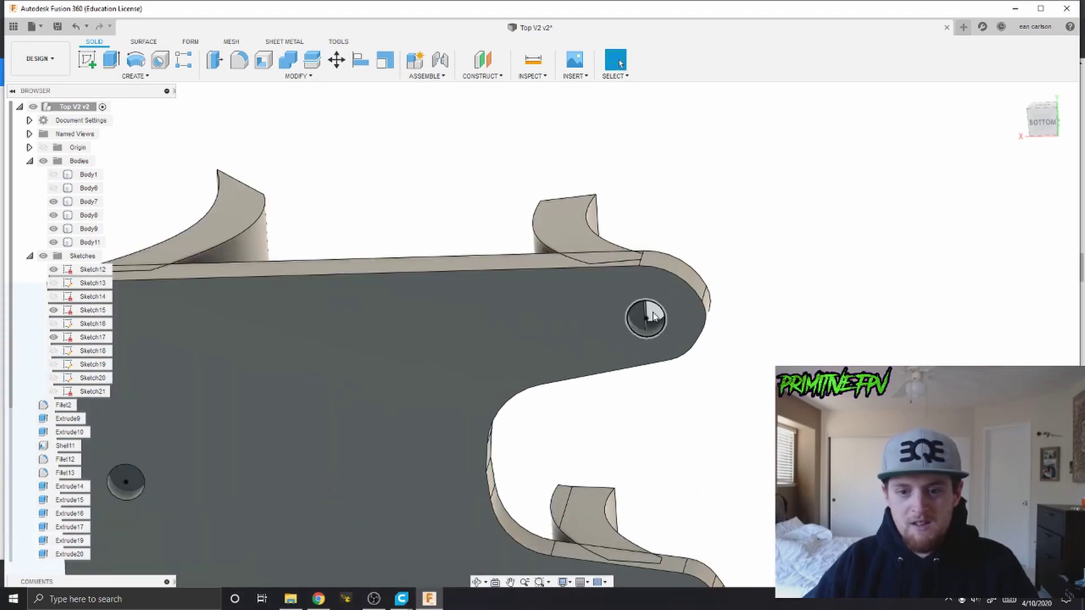
middle_drag(653, 367, 636, 215)
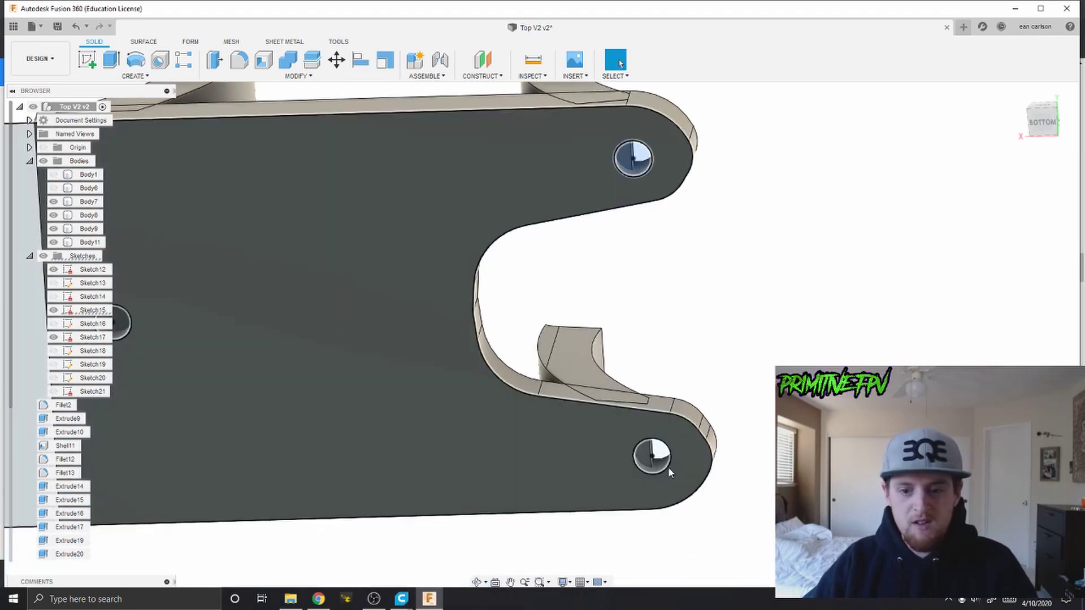
scroll(654, 462, up, 5)
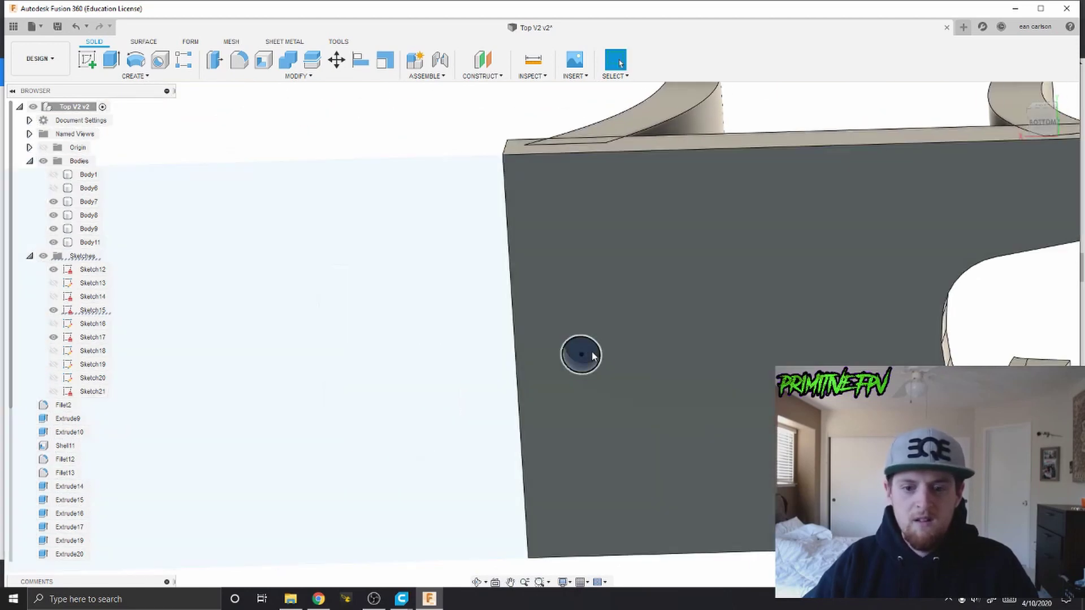
shift+middle_drag(592, 352, 666, 383)
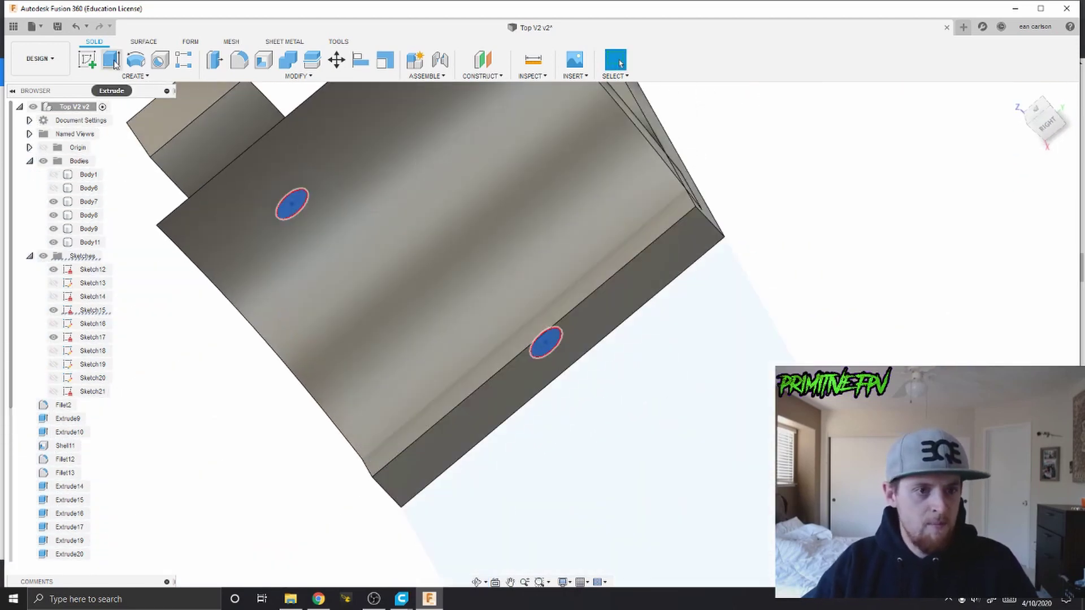
click(112, 59)
middle_drag(465, 303, 632, 375)
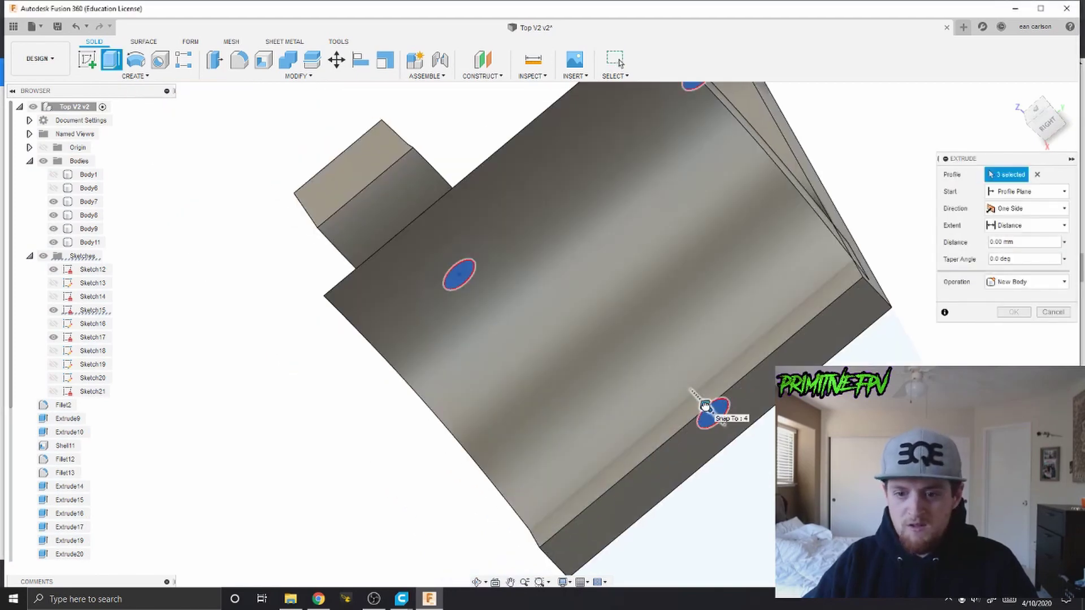
drag(704, 402, 491, 181)
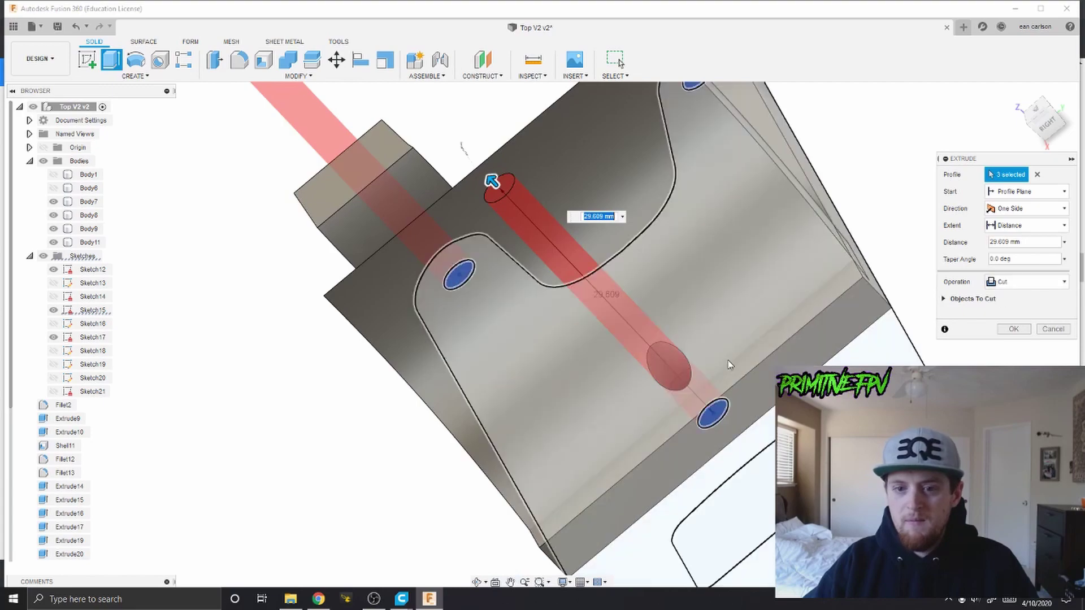
shift+middle_drag(506, 346, 404, 358)
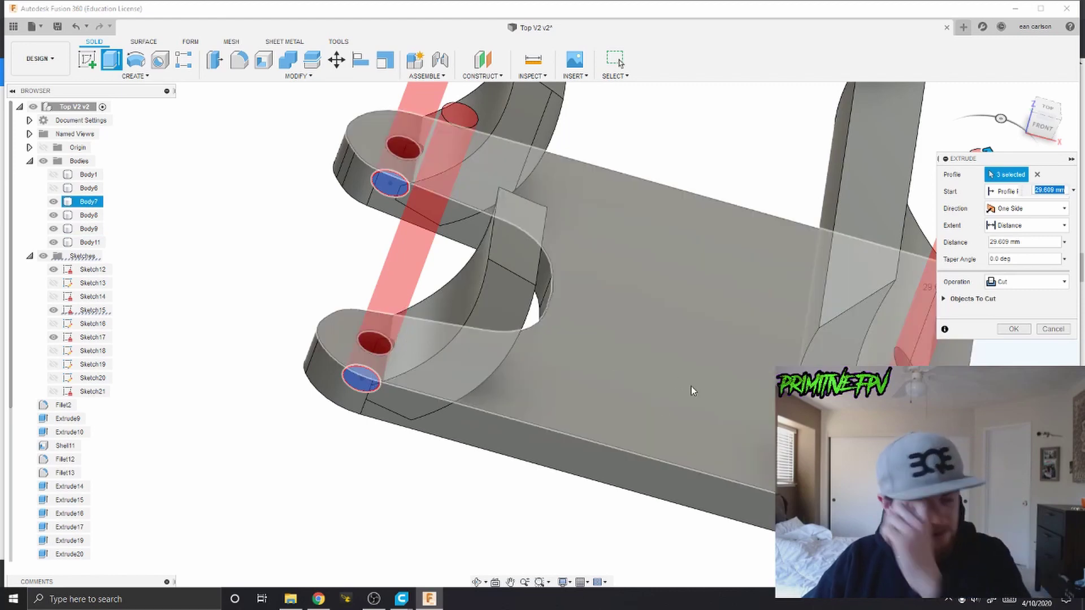
middle_drag(687, 391, 240, 383)
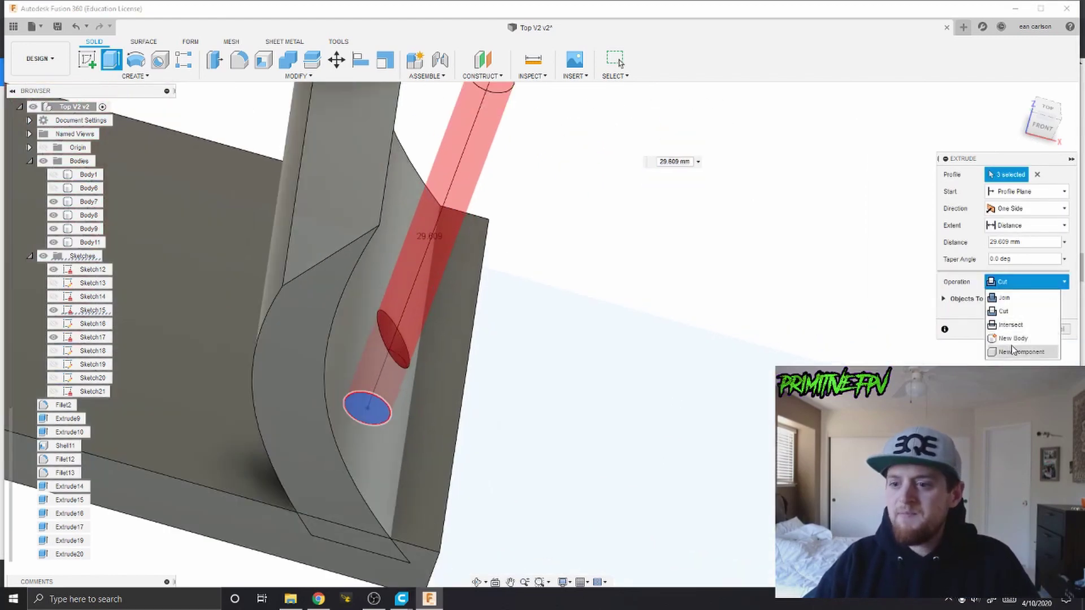
click(1013, 338)
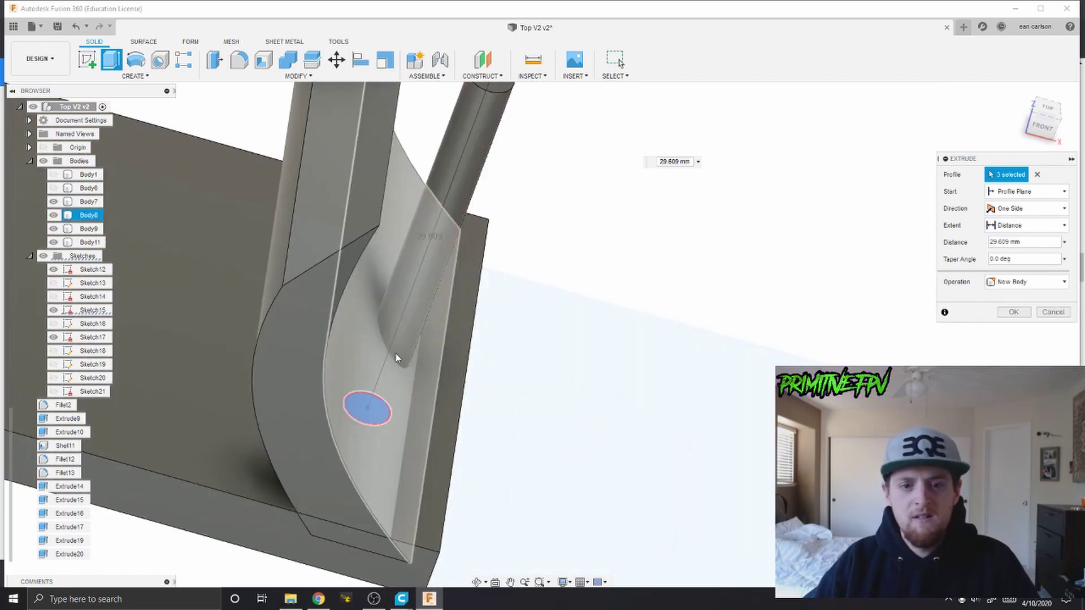
scroll(563, 260, up, 3)
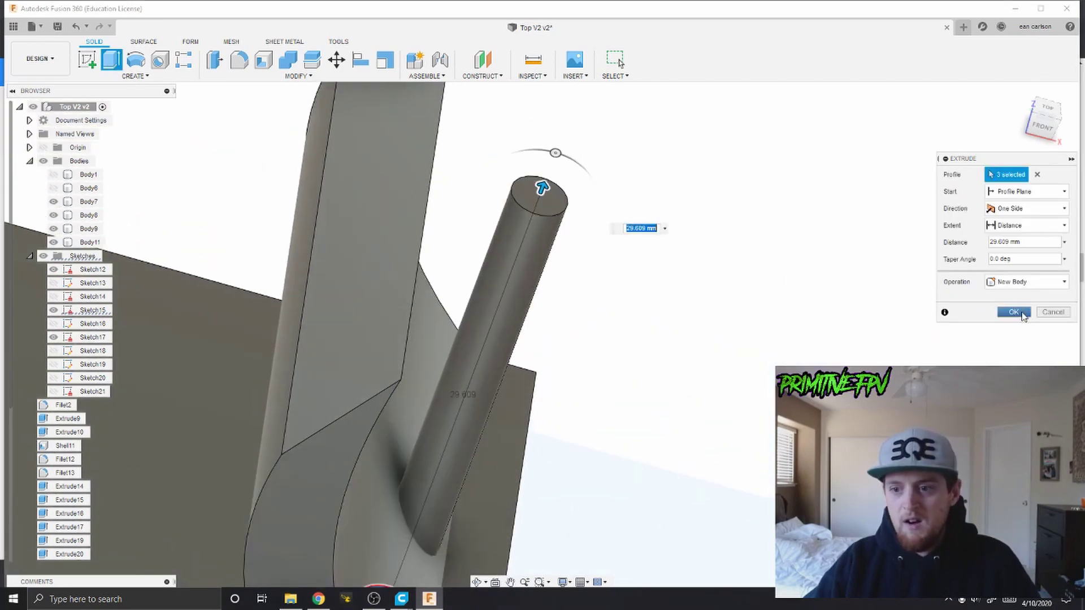
click(1022, 314)
Start a sketch at the top of the screw posts and project the end faces of all three posts into it
scroll(565, 283, down, 4)
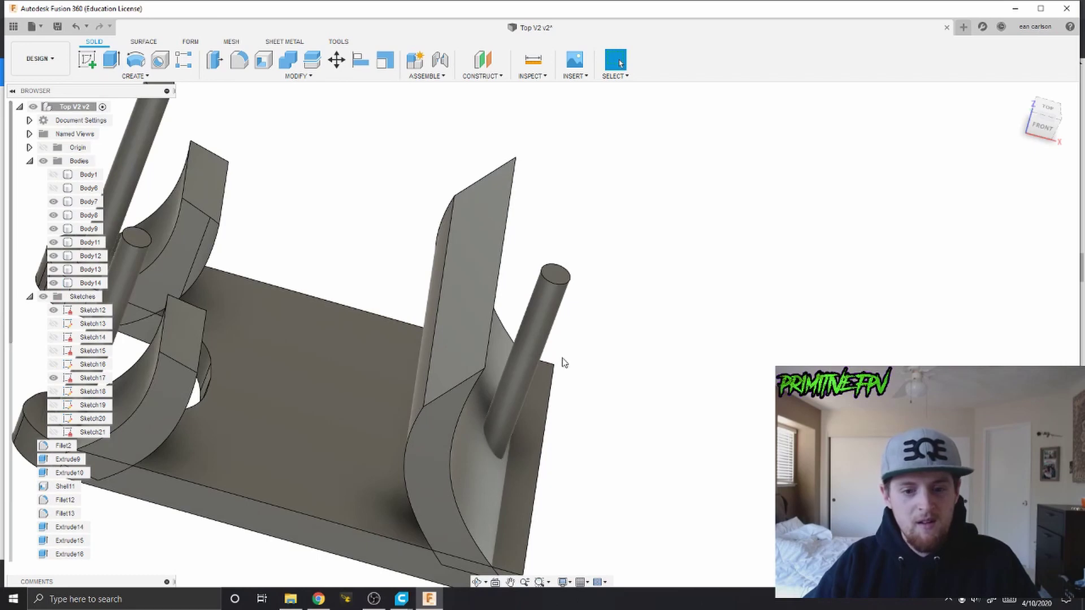
middle_drag(172, 350, 315, 349)
scroll(528, 338, down, 1)
scroll(593, 237, up, 1)
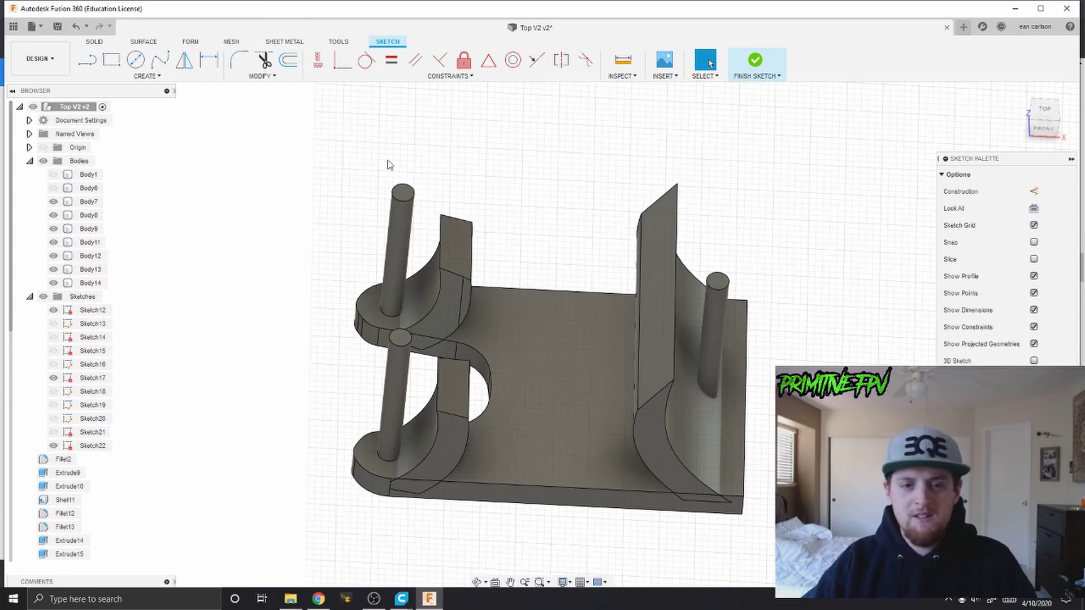
click(403, 193)
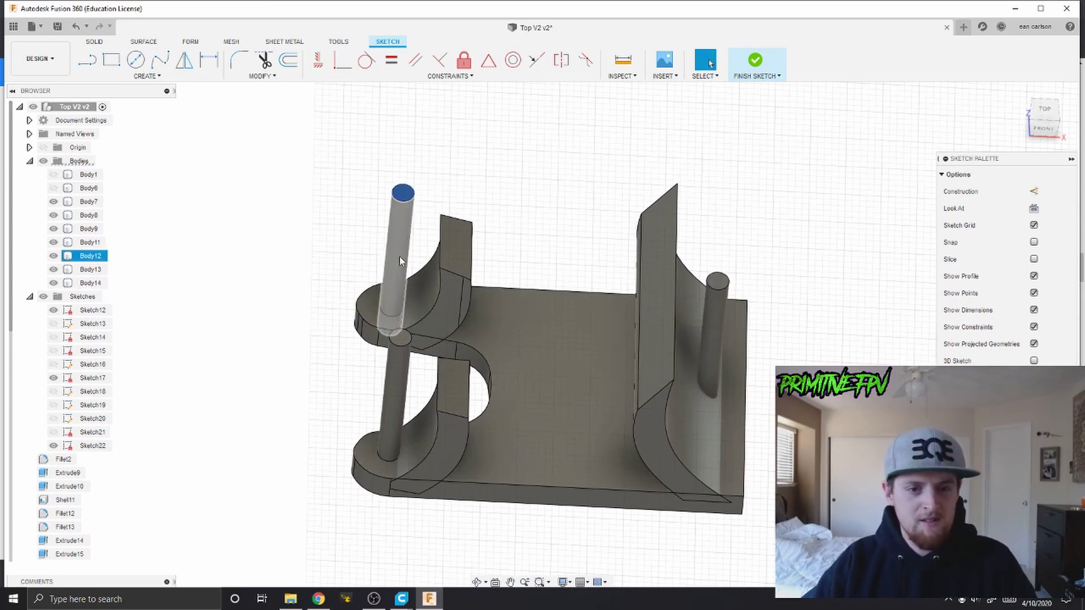
click(400, 338)
click(725, 284)
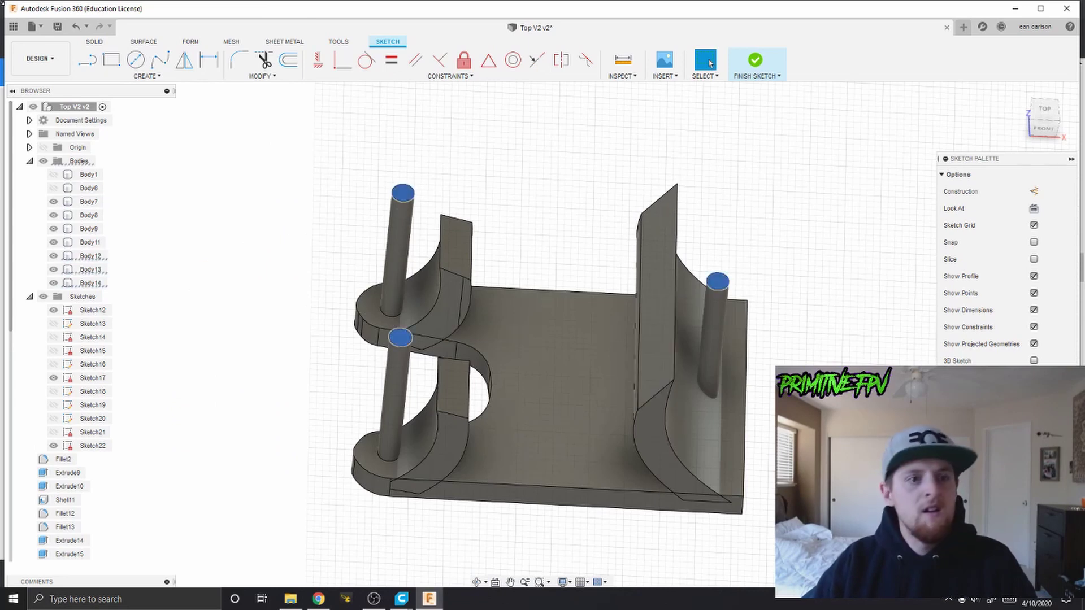
click(146, 76)
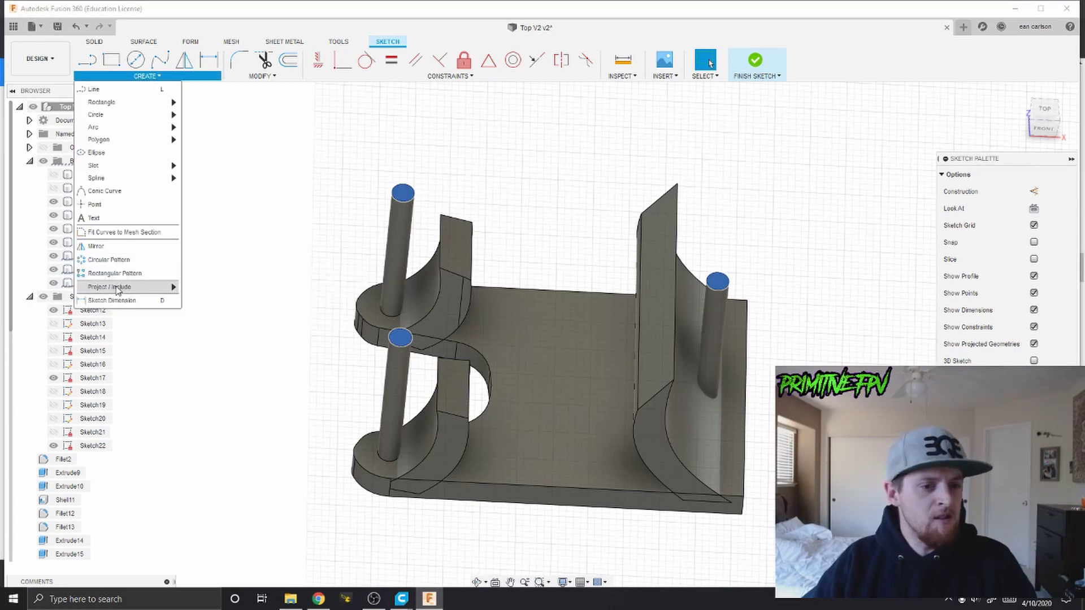
mouse_move(142, 287)
click(199, 291)
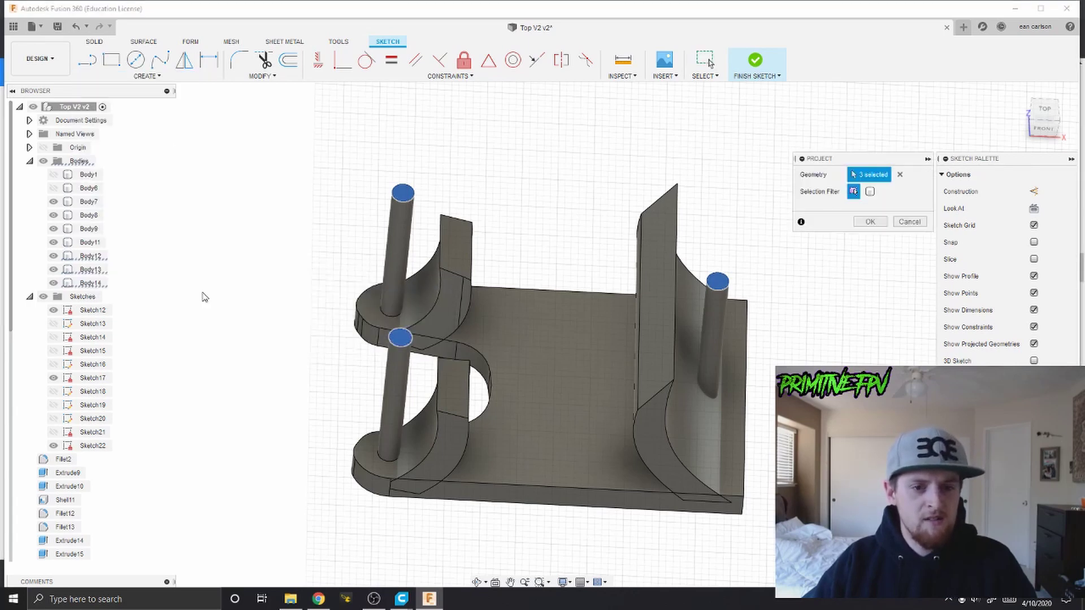
click(871, 222)
scroll(440, 296, up, 3)
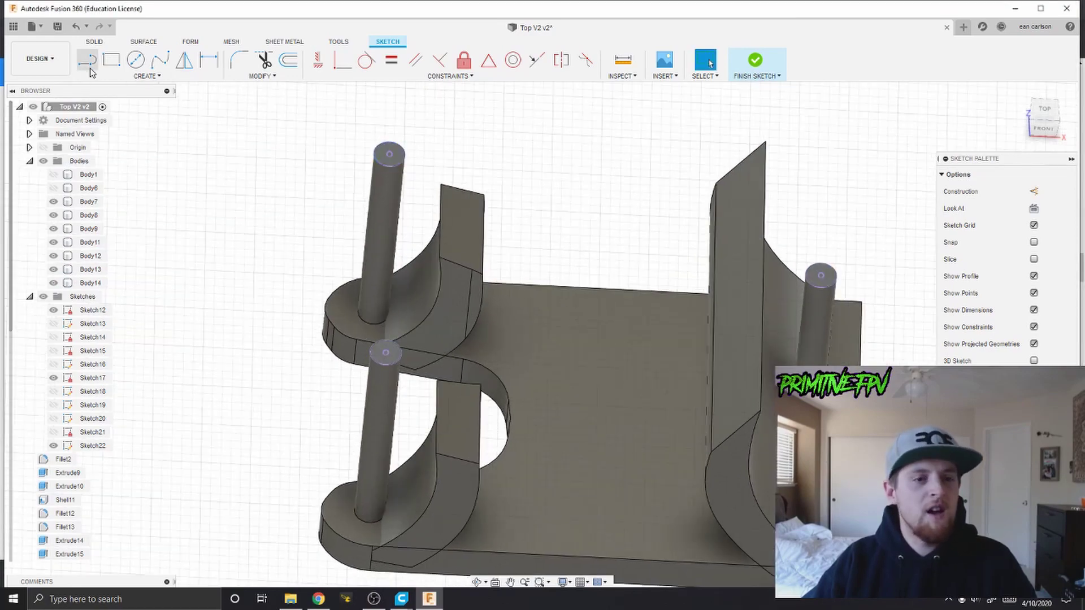
click(136, 59)
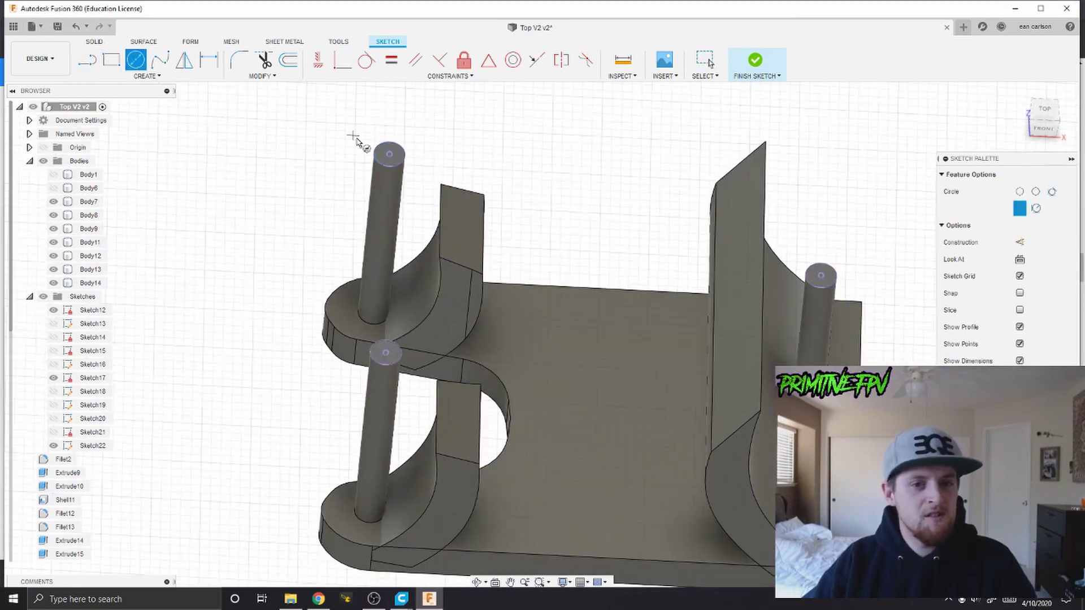
click(390, 153)
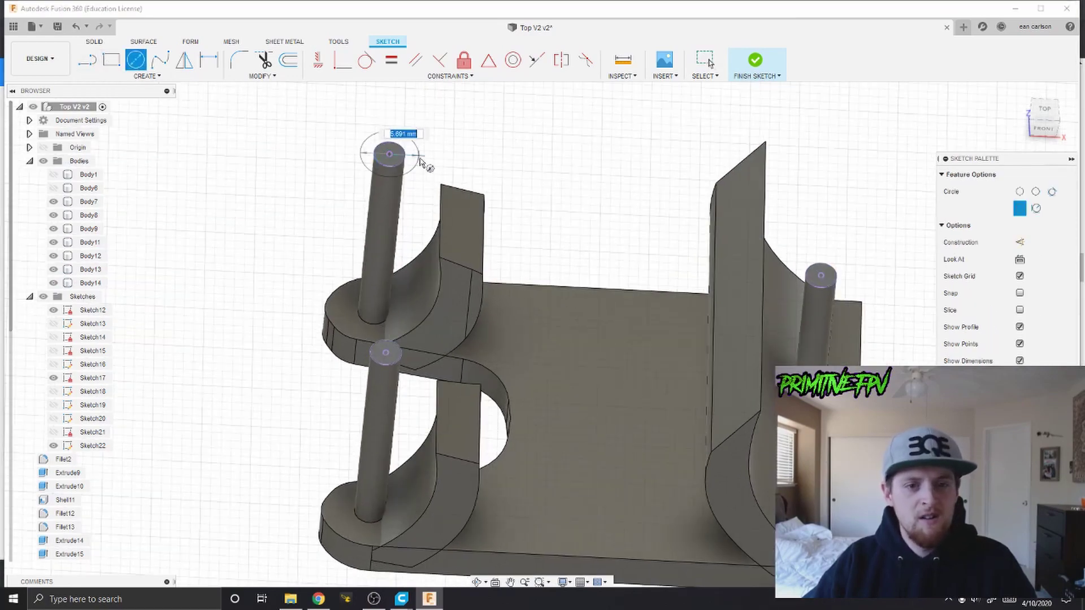
click(1049, 111)
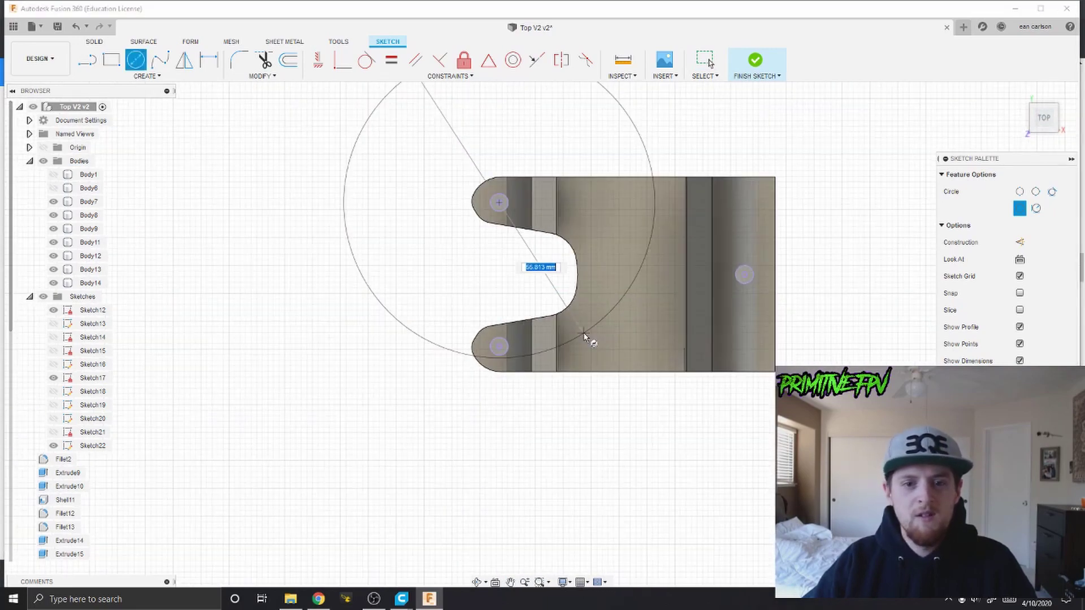
scroll(515, 218, up, 2)
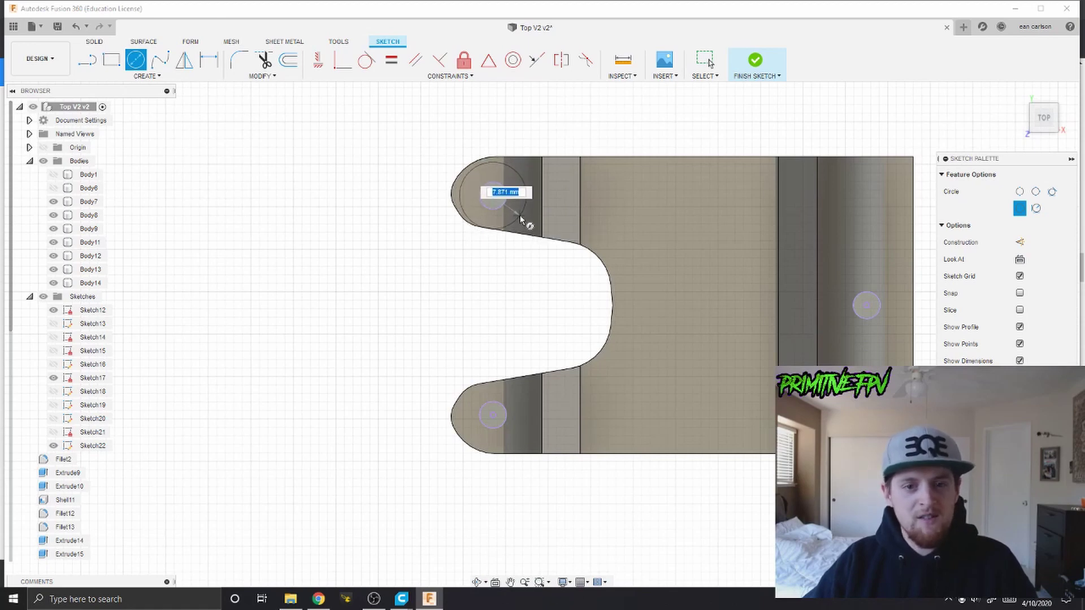
click(521, 220)
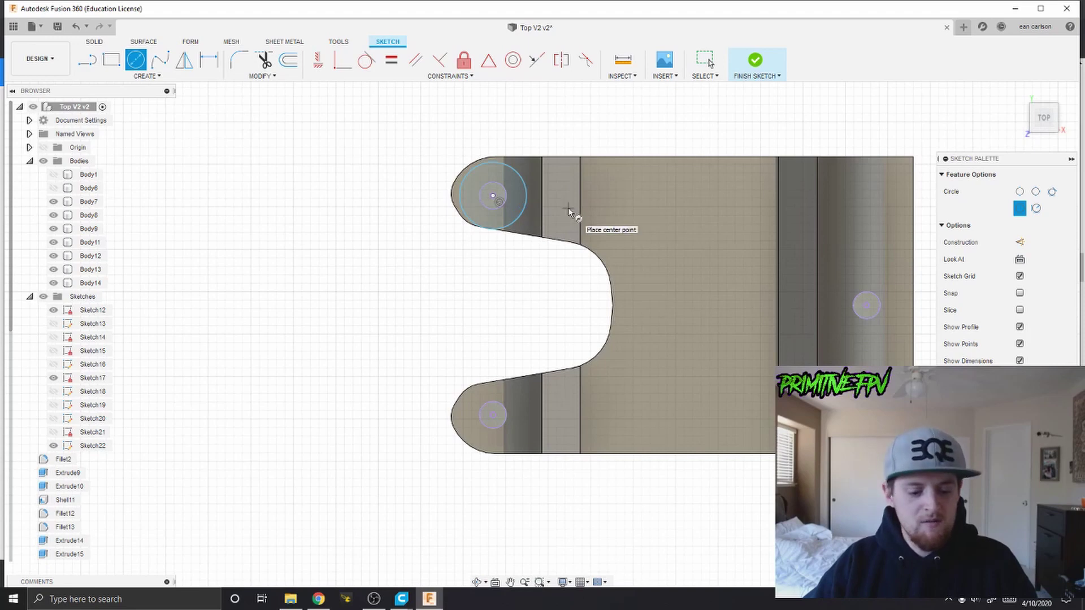
key(Escape)
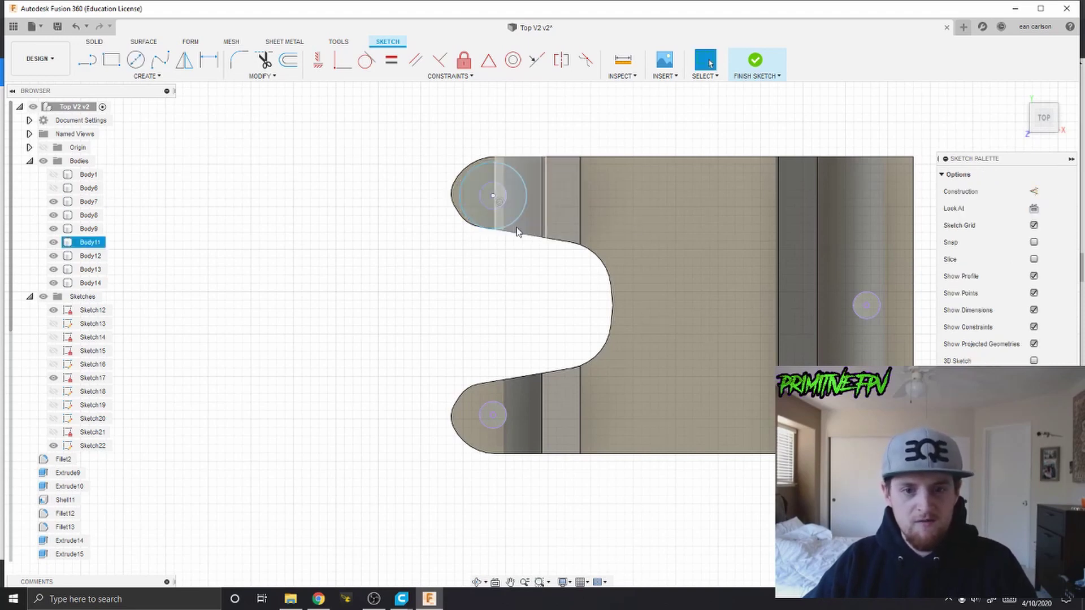
Draw a 7 mm diameter circle centred on each of the three projected post ends
click(132, 63)
click(492, 196)
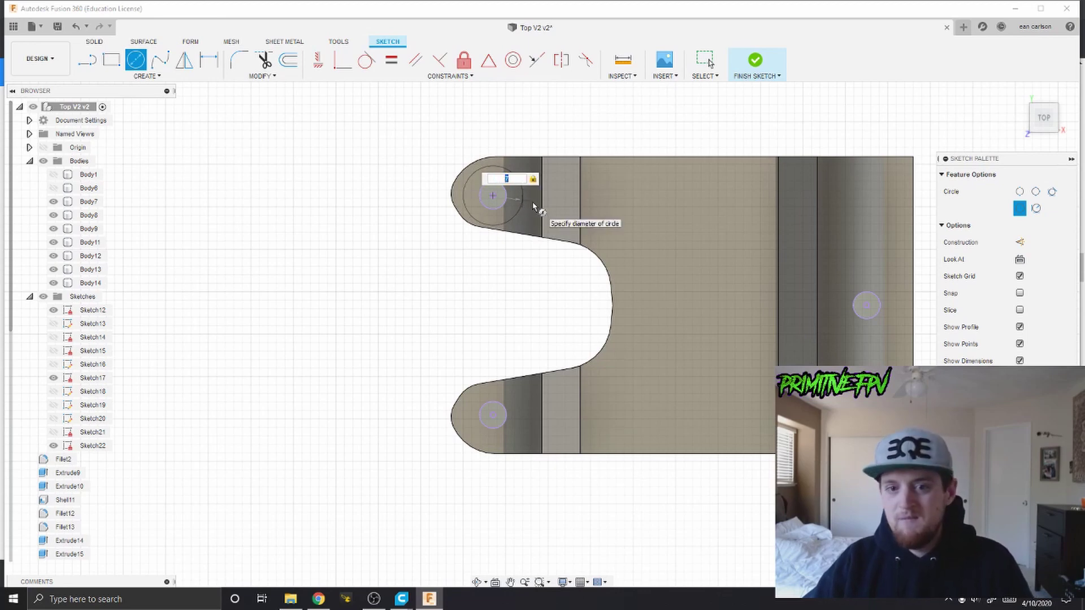
key(Return)
key(Escape)
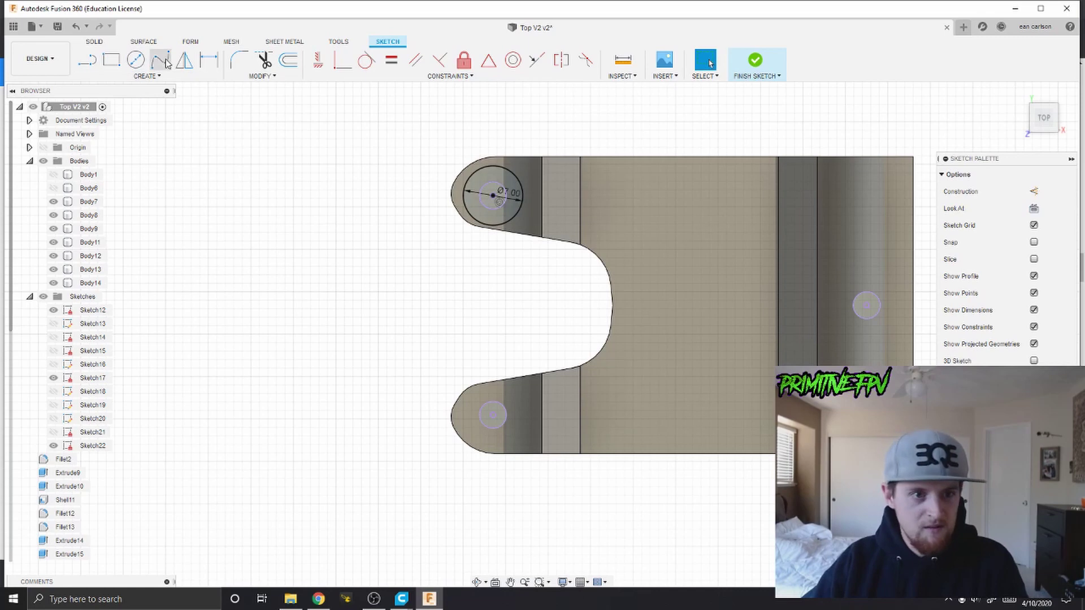
click(135, 59)
click(493, 416)
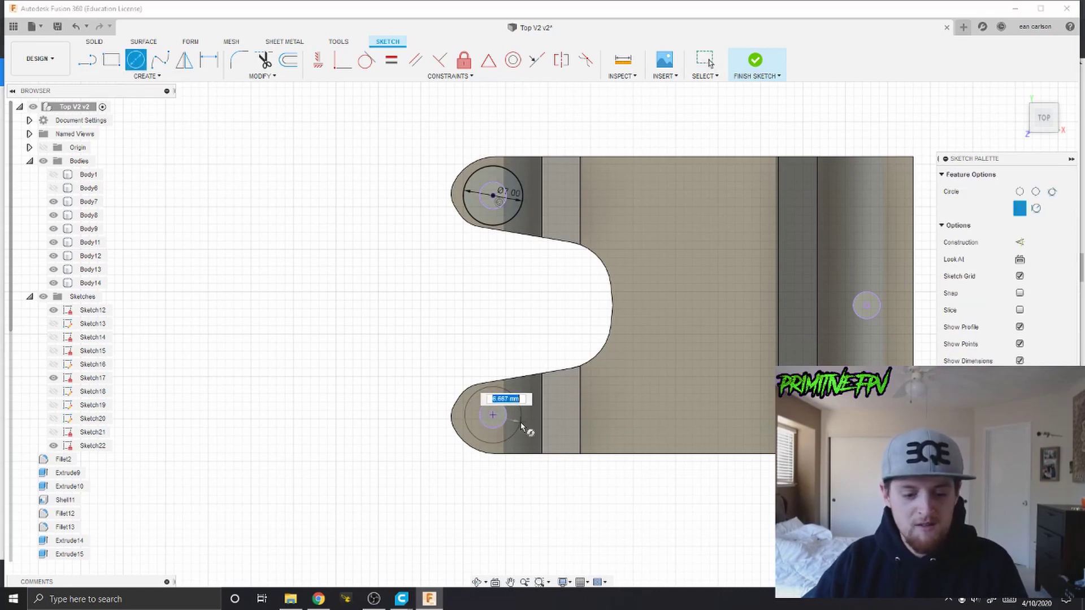
text(7)
key(Return)
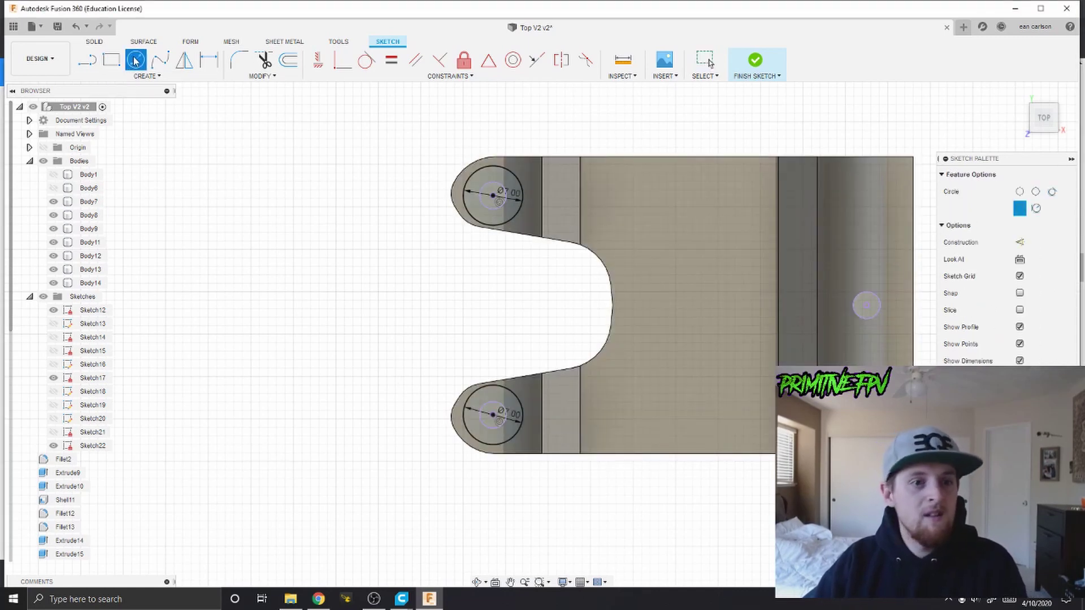
click(868, 306)
text(7)
key(Return)
Extrude the three ring profiles around the posts -25.731 mm as a cut to clear the struts down to the base pad
shift+middle_drag(540, 316, 596, 339)
middle_drag(611, 387, 574, 134)
middle_drag(751, 369, 612, 265)
scroll(686, 146, up, 1)
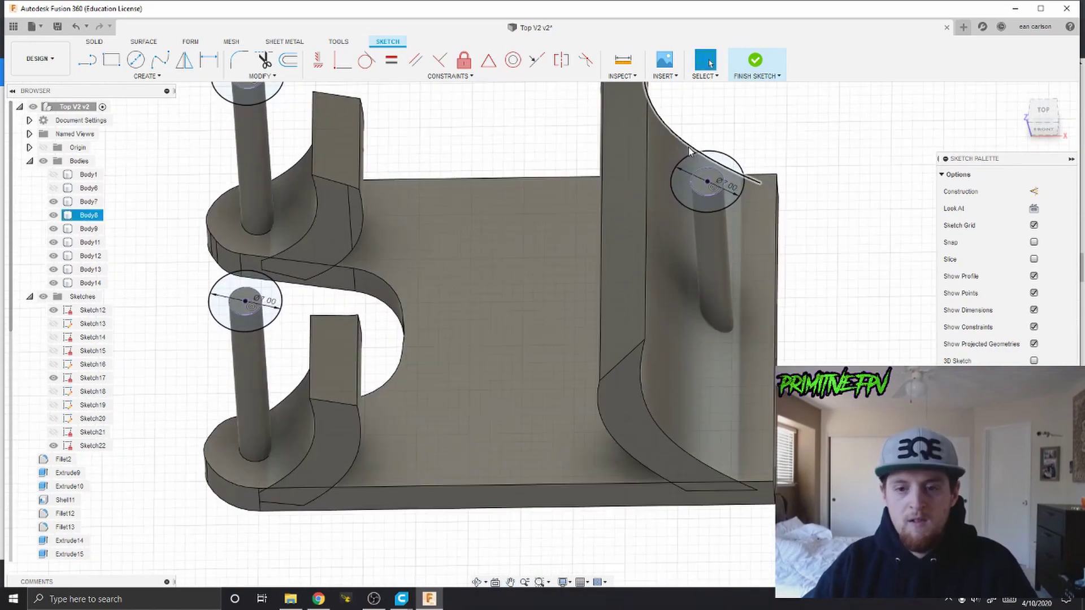
shift+middle_drag(697, 175, 502, 163)
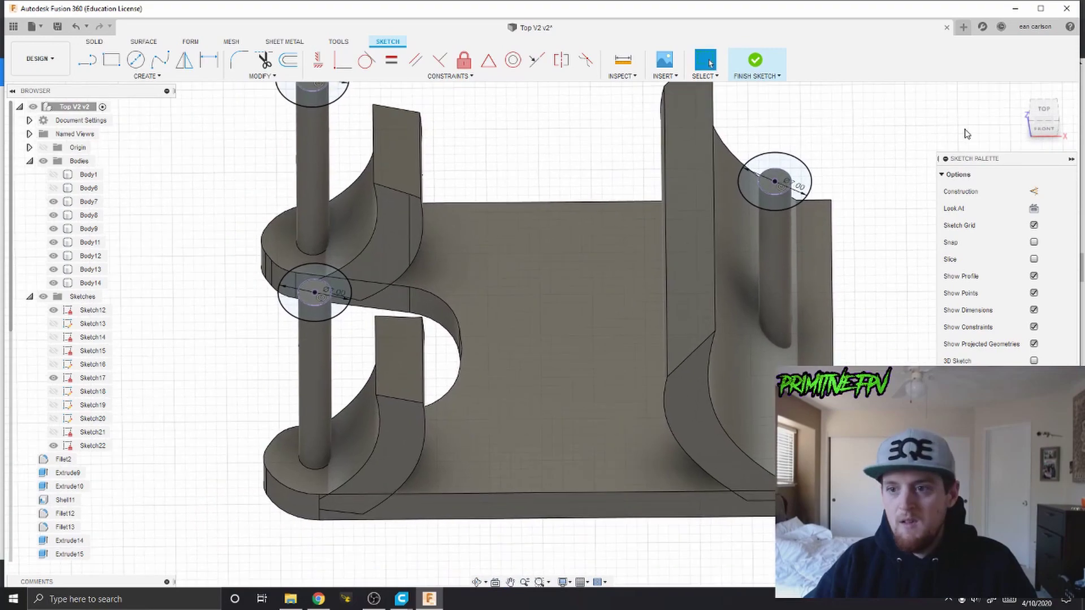
click(95, 42)
click(325, 318)
middle_drag(331, 99, 367, 140)
shift+click(368, 144)
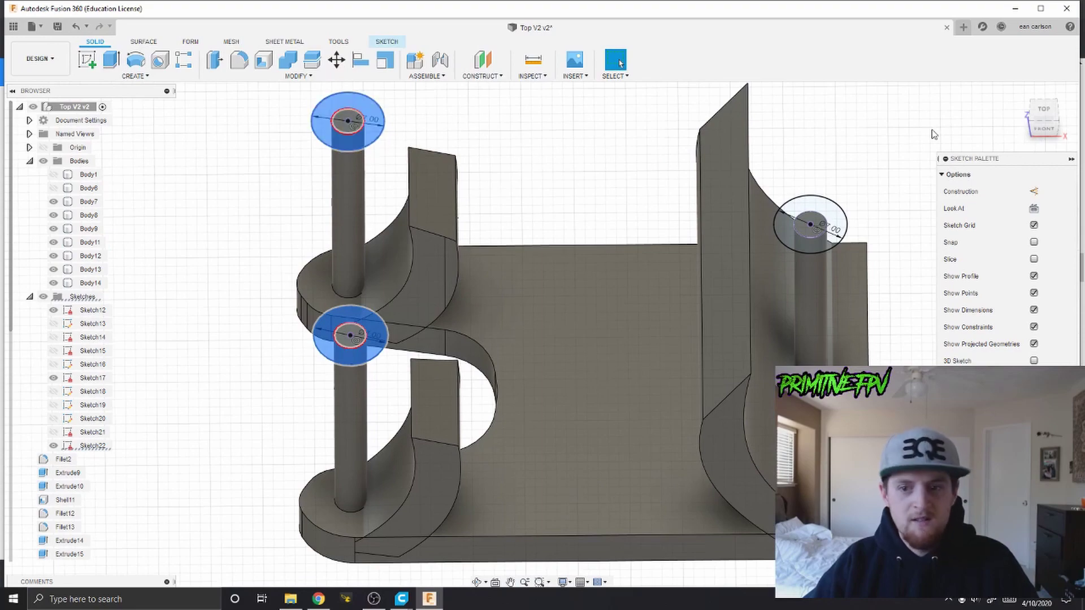
shift+click(841, 225)
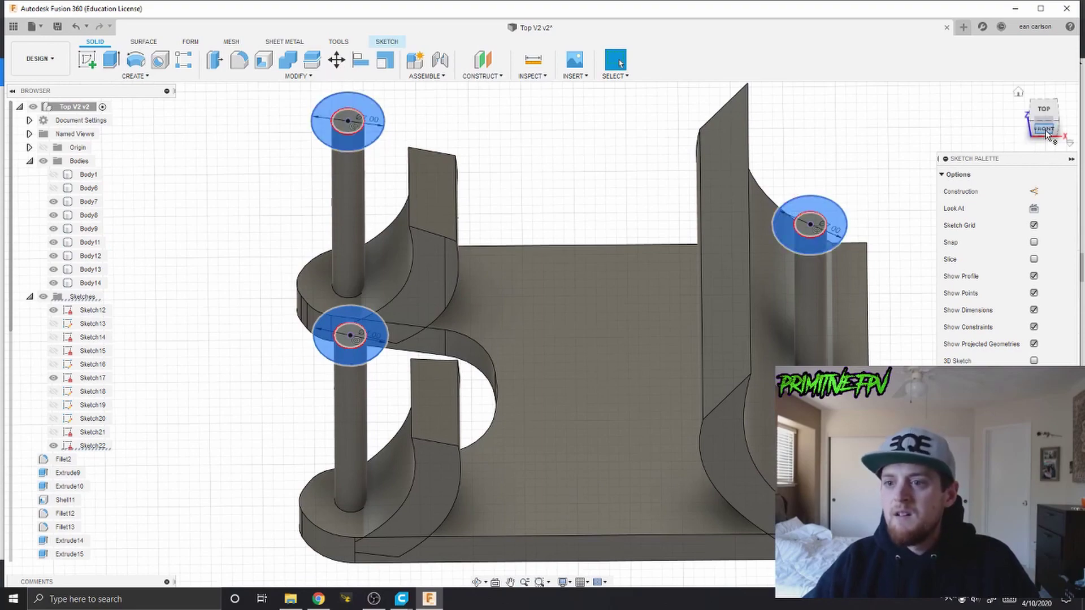
click(1045, 130)
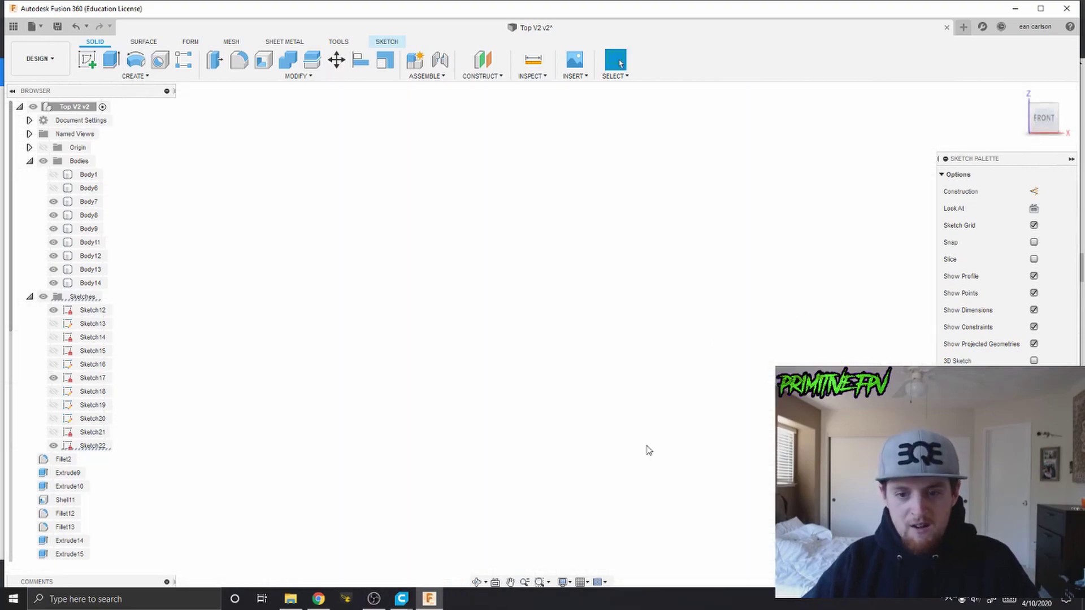
middle_drag(645, 477, 546, 168)
scroll(562, 319, up, 6)
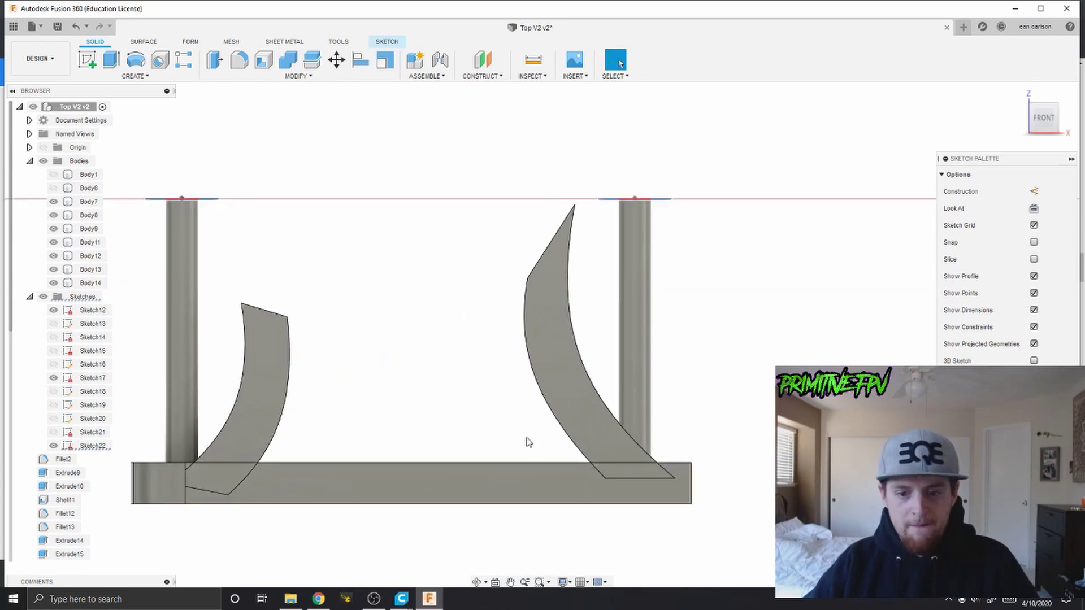
click(110, 62)
drag(707, 165, 709, 430)
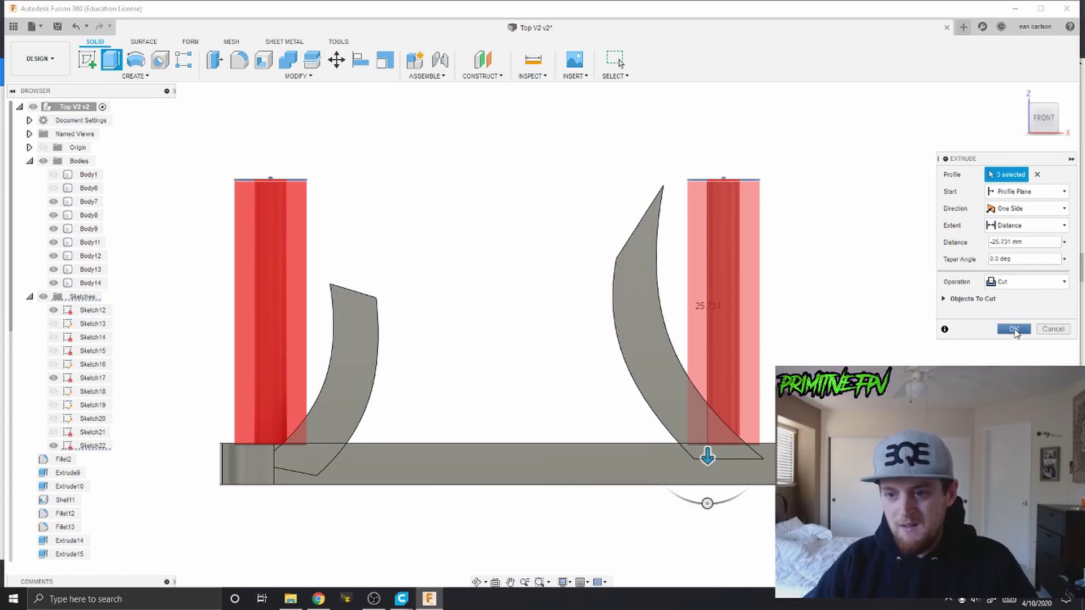
click(1015, 330)
Extrude the end faces of the three screw posts down through the base pad as a cut to clear the screw holes
shift+middle_drag(833, 356, 771, 408)
shift+middle_drag(500, 332, 727, 377)
click(432, 327)
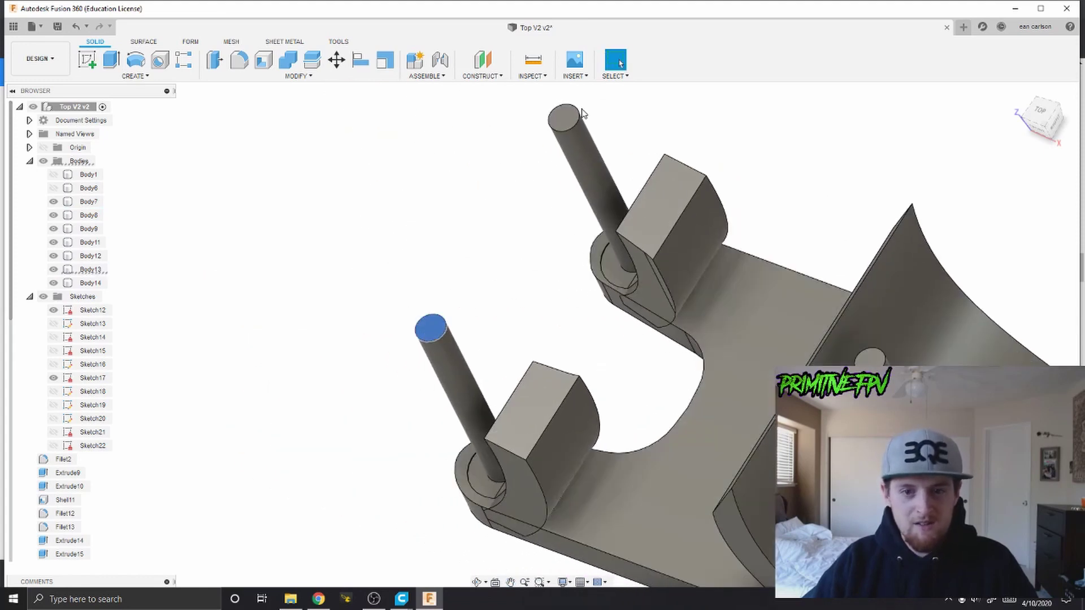
ctrl+click(563, 120)
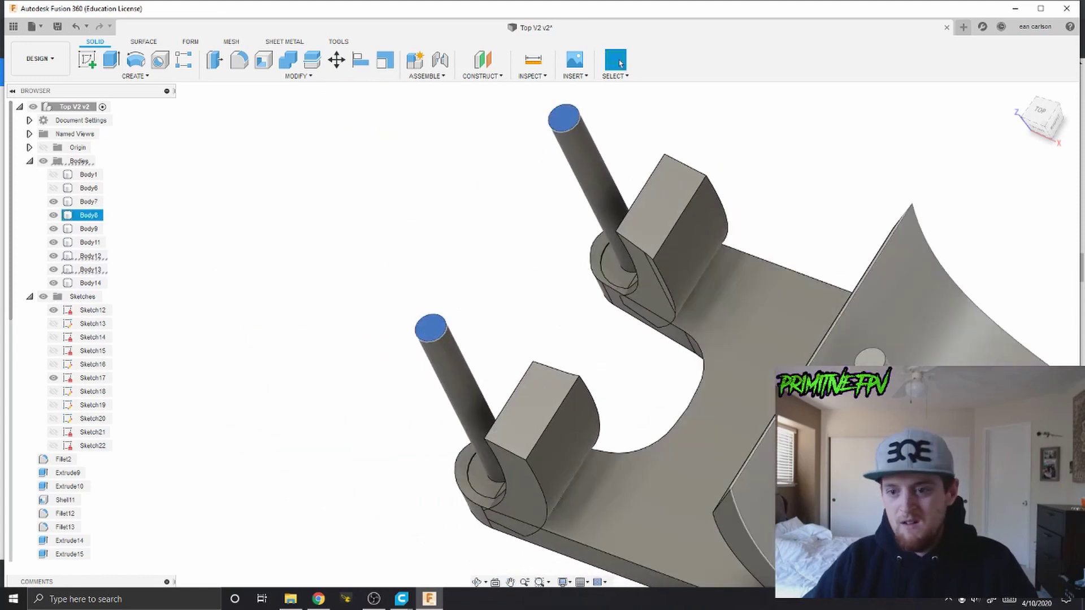
ctrl+click(870, 357)
click(111, 59)
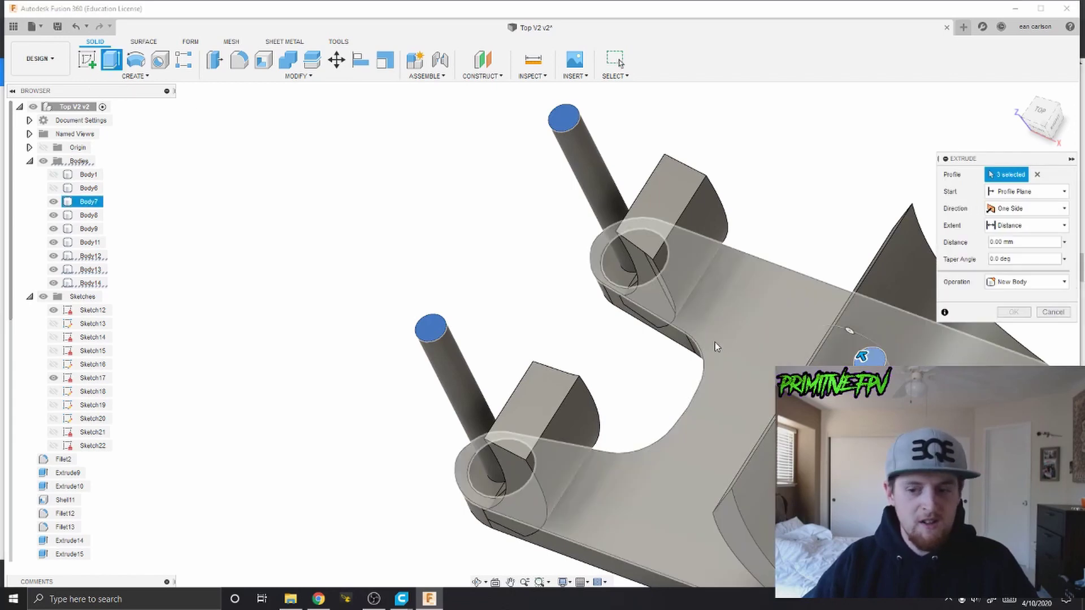
shift+middle_drag(498, 238, 492, 222)
drag(509, 210, 637, 458)
click(1014, 329)
Show the tilted housing body again and examine the raised lip around its window opening from several sides
mouse_move(526, 376)
shift+middle_down()
mouse_move(436, 283)
mouse_move(580, 442)
mouse_move(492, 426)
mouse_move(533, 382)
mouse_move(474, 333)
mouse_move(485, 384)
mouse_move(418, 374)
mouse_move(307, 402)
mouse_move(312, 438)
mouse_move(413, 354)
mouse_move(426, 373)
mouse_move(483, 369)
mouse_move(524, 393)
shift+middle_up()
click(53, 188)
shift+middle_drag(474, 362, 455, 387)
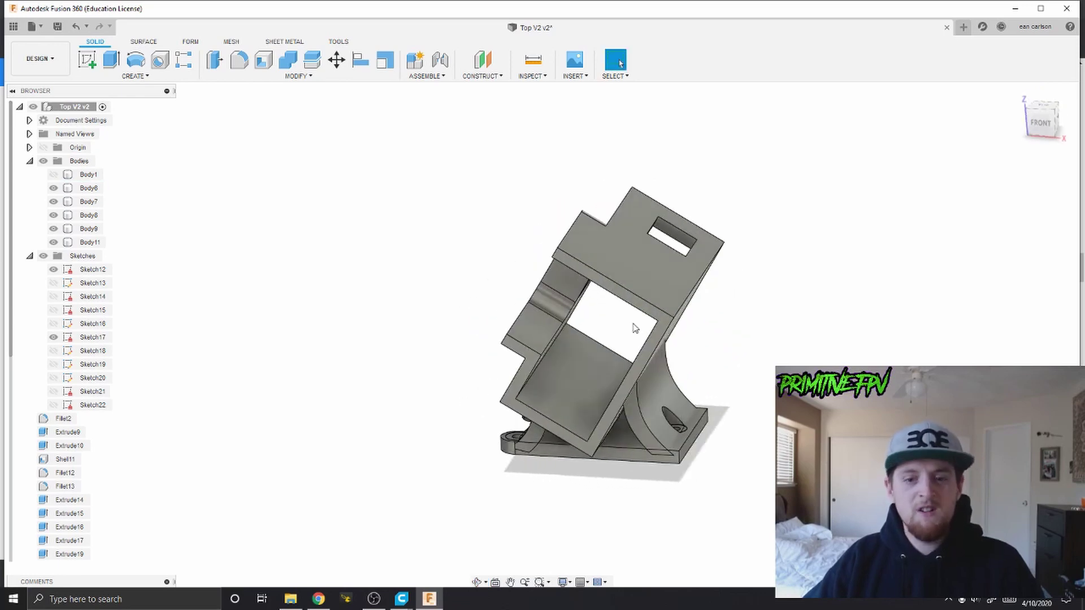
shift+middle_drag(482, 347, 757, 361)
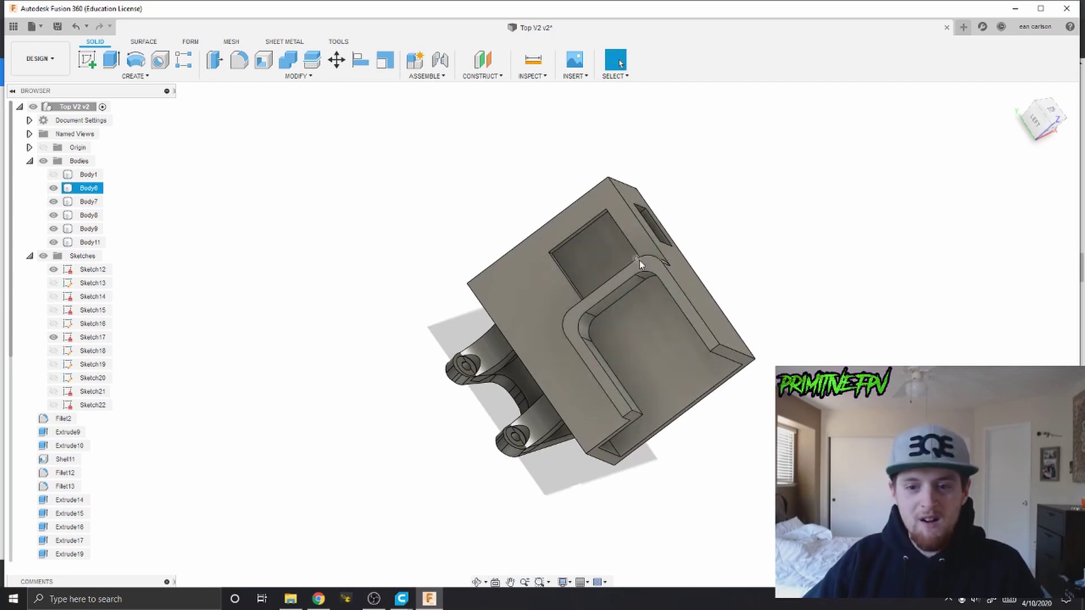
shift+middle_drag(646, 267, 553, 256)
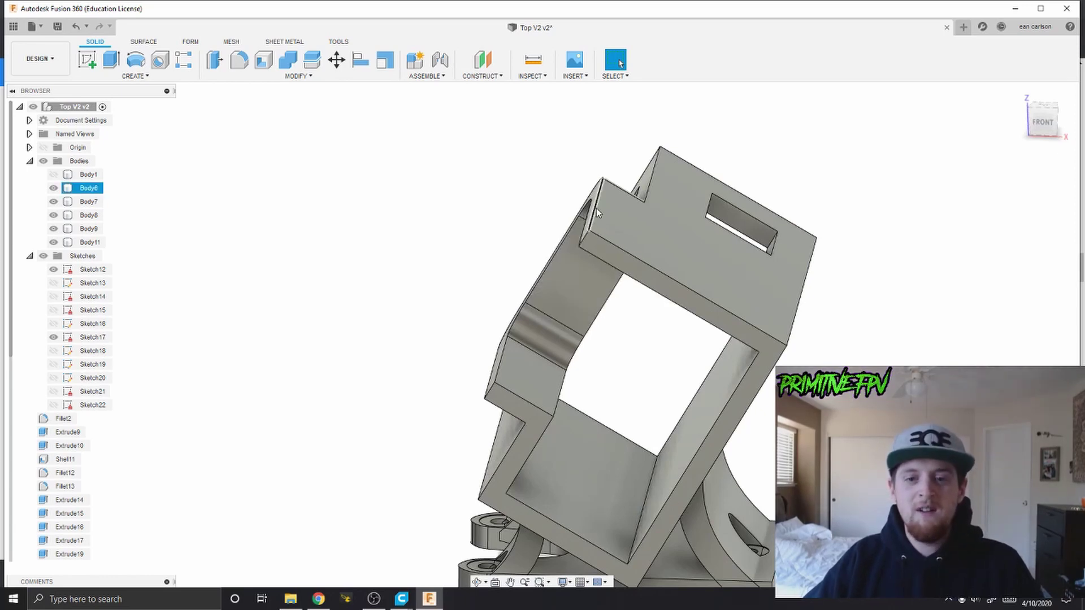
shift+middle_drag(598, 213, 627, 214)
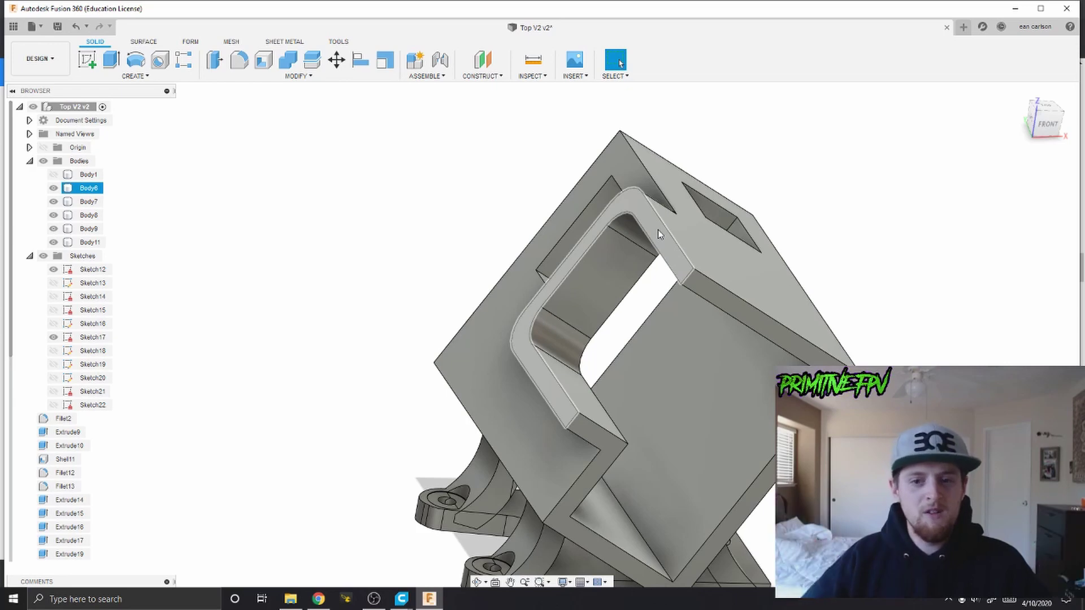
scroll(667, 271, down, 5)
scroll(696, 232, up, 5)
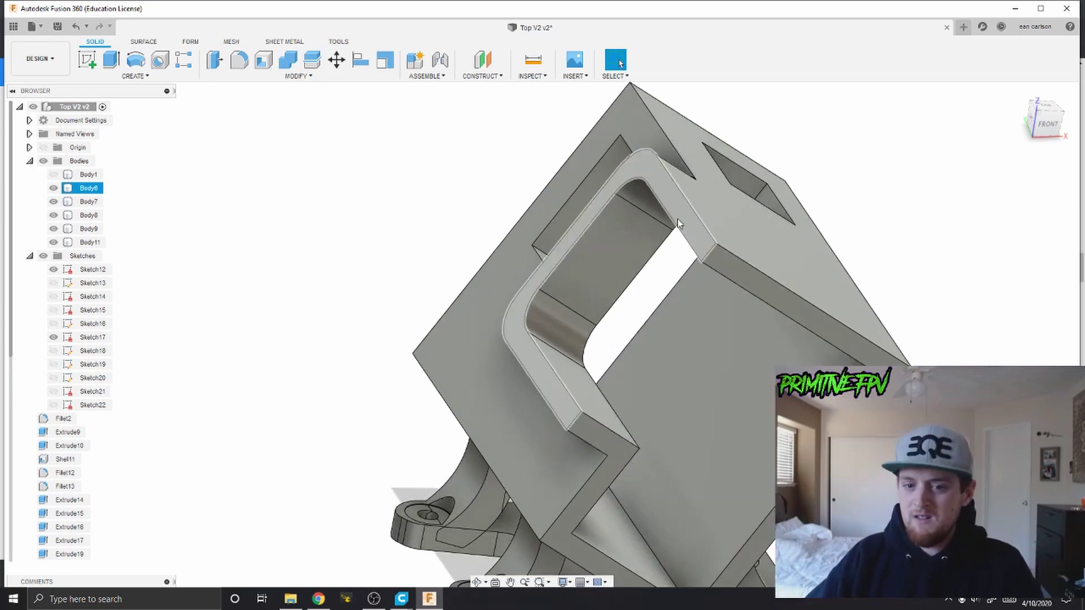
scroll(678, 218, down, 4)
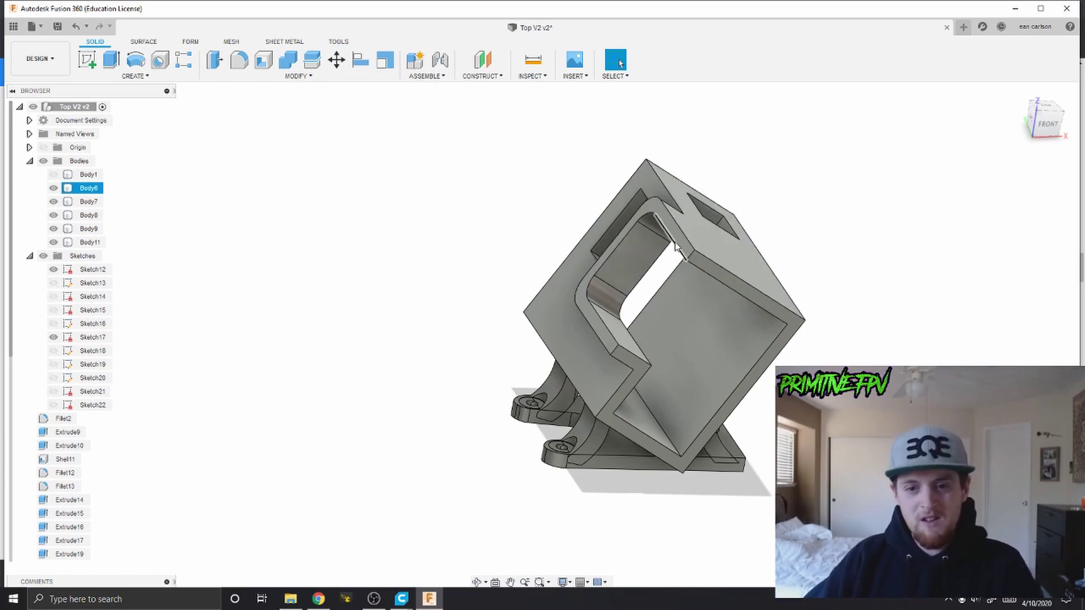
scroll(680, 239, up, 3)
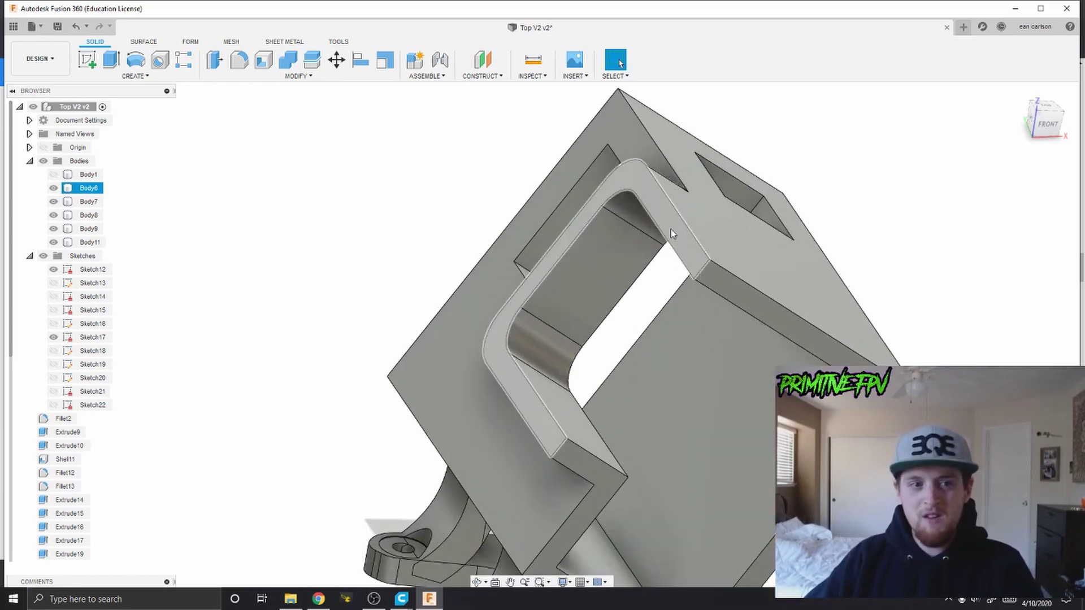
Try to offset the outer face of the housing's raised lip outward
click(673, 232)
click(216, 61)
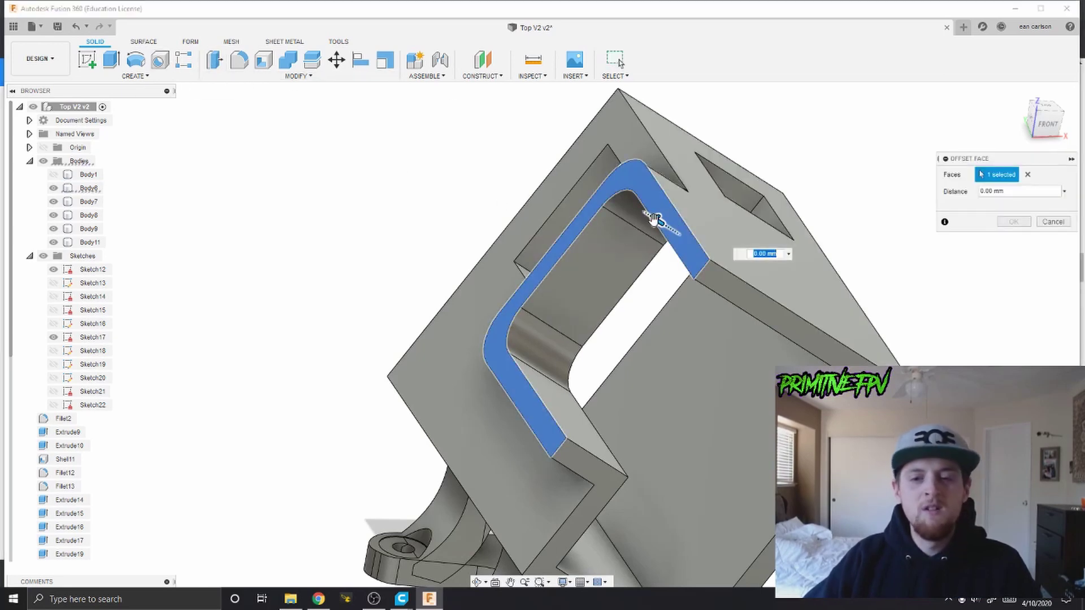
drag(658, 222, 628, 198)
key(Return)
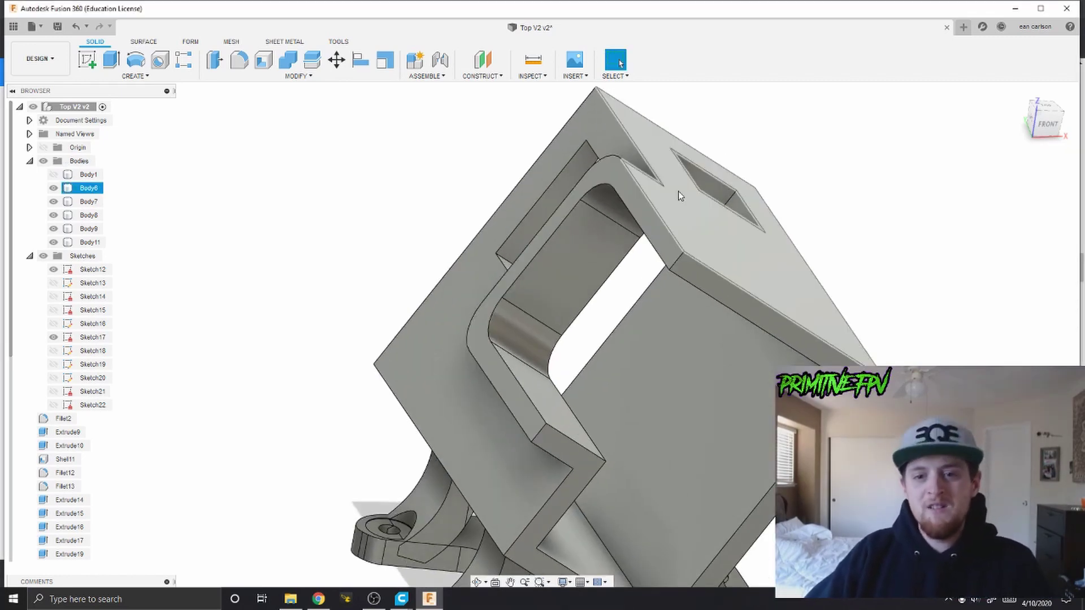
mouse_move(574, 339)
shift+middle_down()
mouse_move(535, 378)
mouse_move(559, 330)
shift+middle_up()
scroll(560, 330, down, 3)
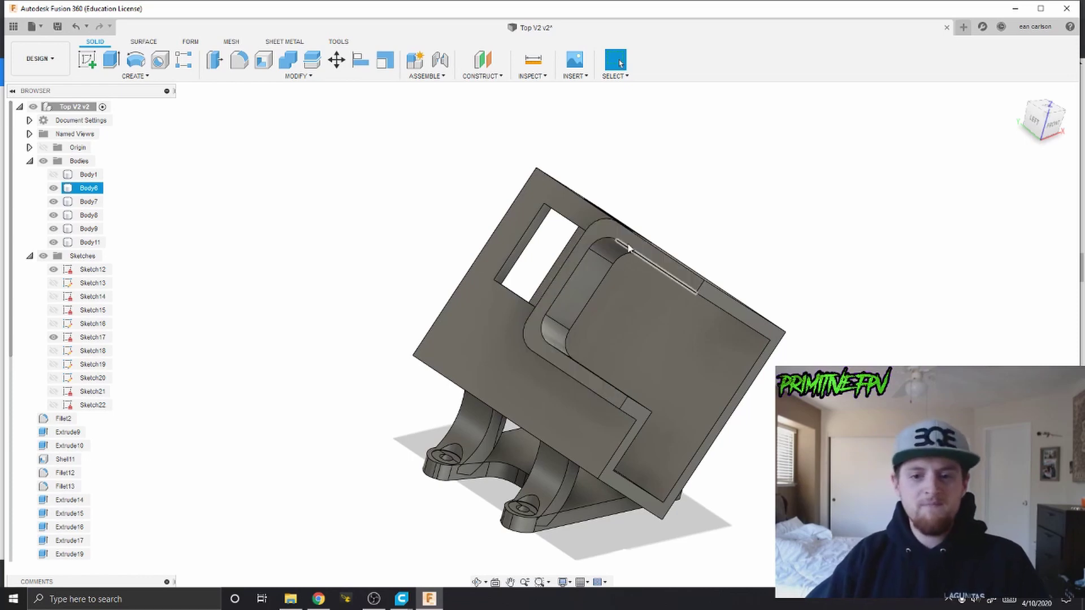
scroll(634, 247, up, 3)
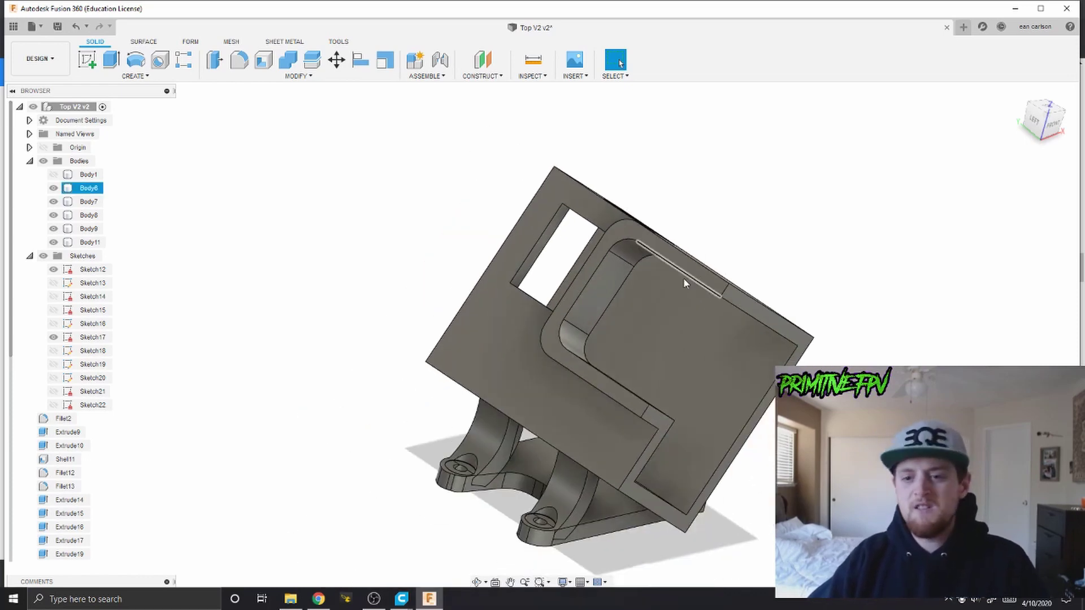